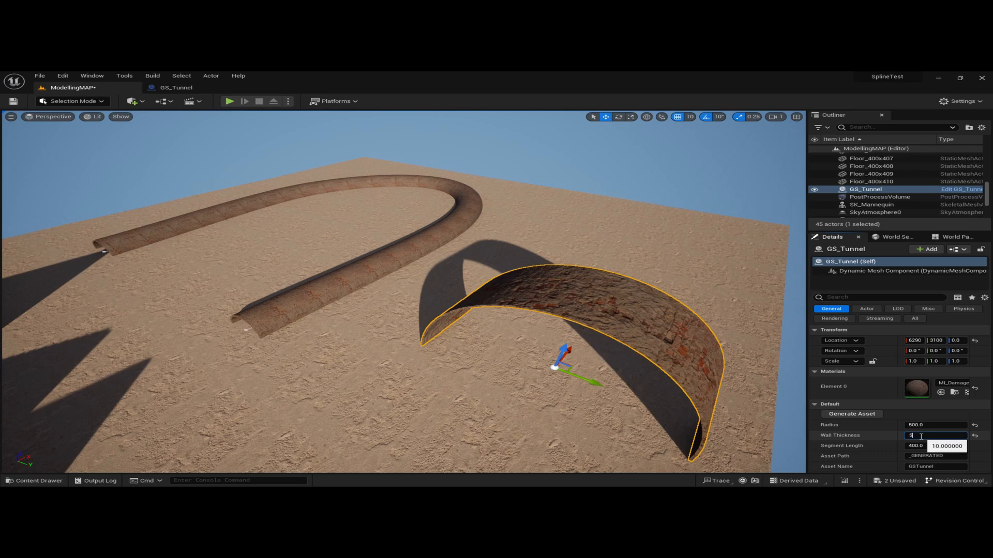
# Set the GS_Tunnel actor's wall thickness to 50 and segment length to 600, and generate the asset.
pyautogui.click(920, 446)
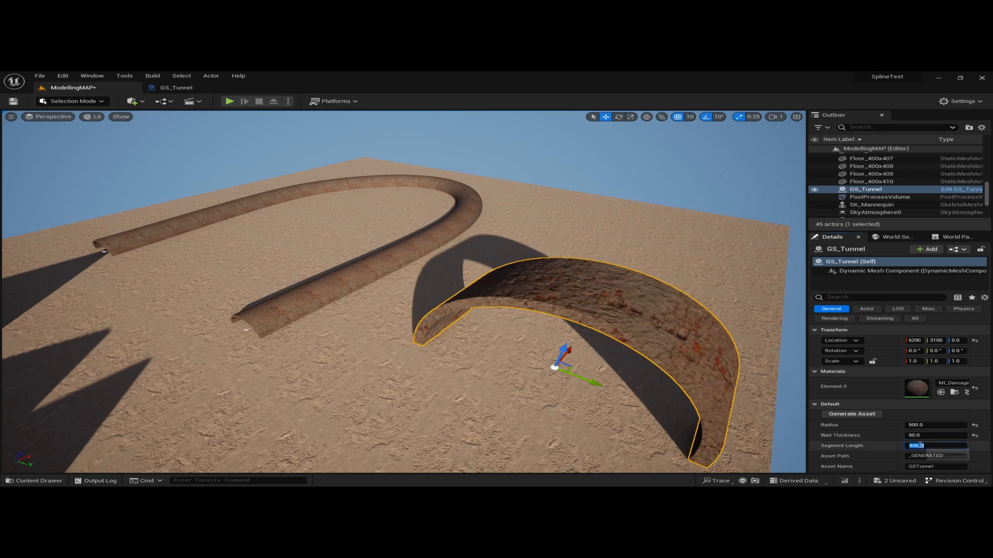
pyautogui.write('600')
pyautogui.press('Return')
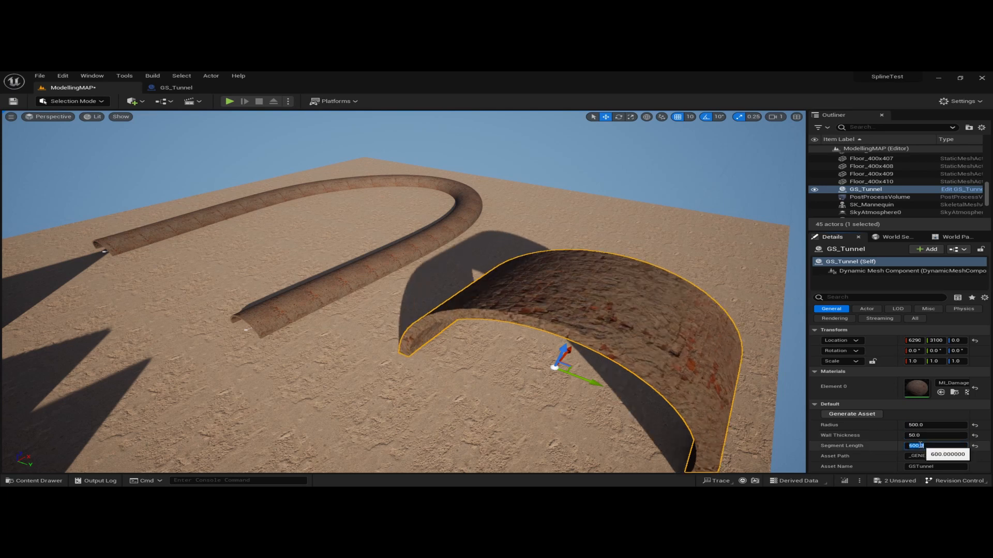
pyautogui.click(855, 416)
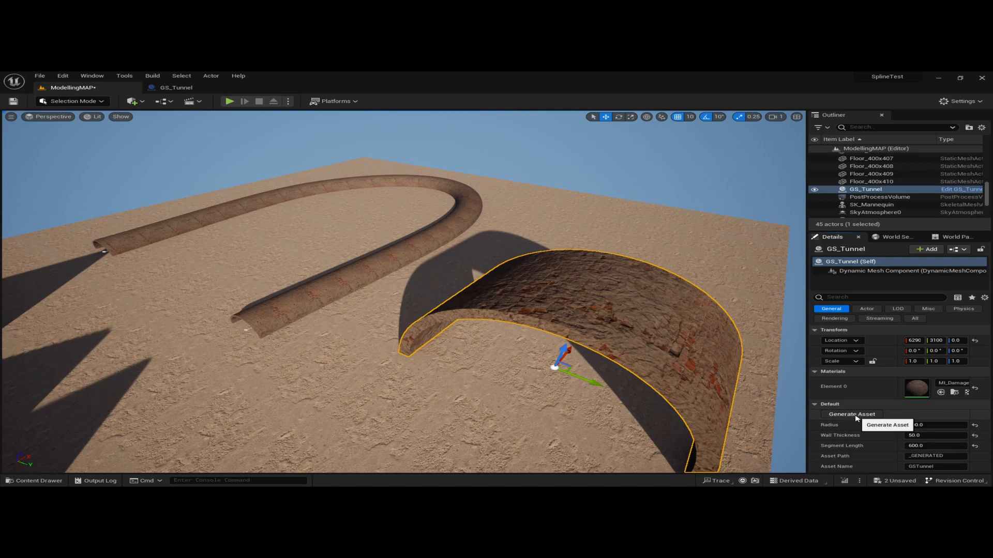
pyautogui.click(855, 414)
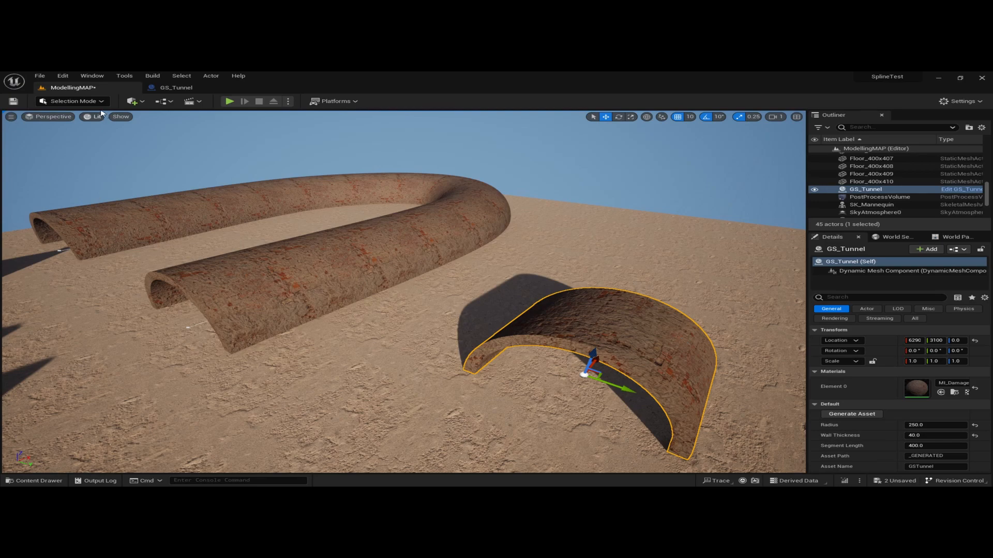
# Switch the level editor to Modeling mode.
pyautogui.click(72, 101)
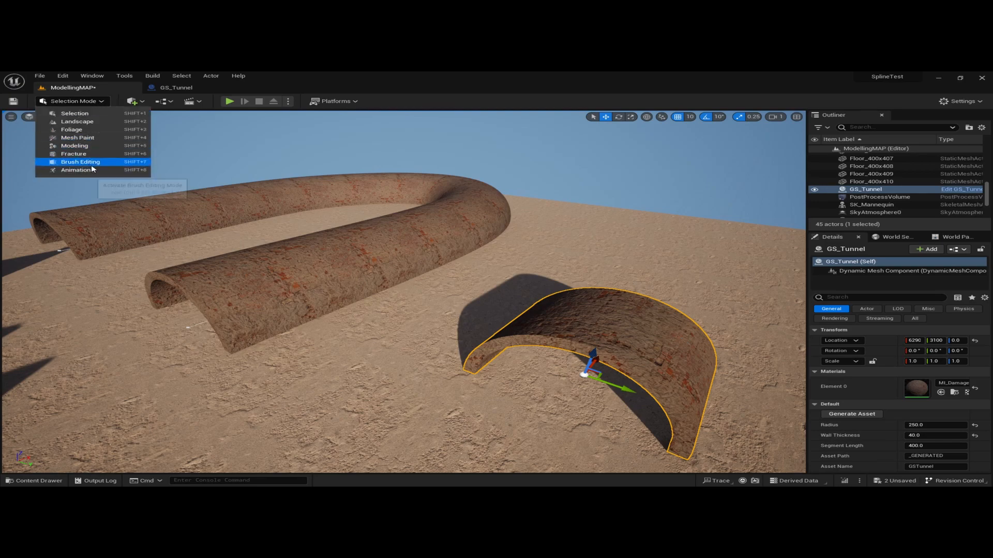
pyautogui.click(80, 147)
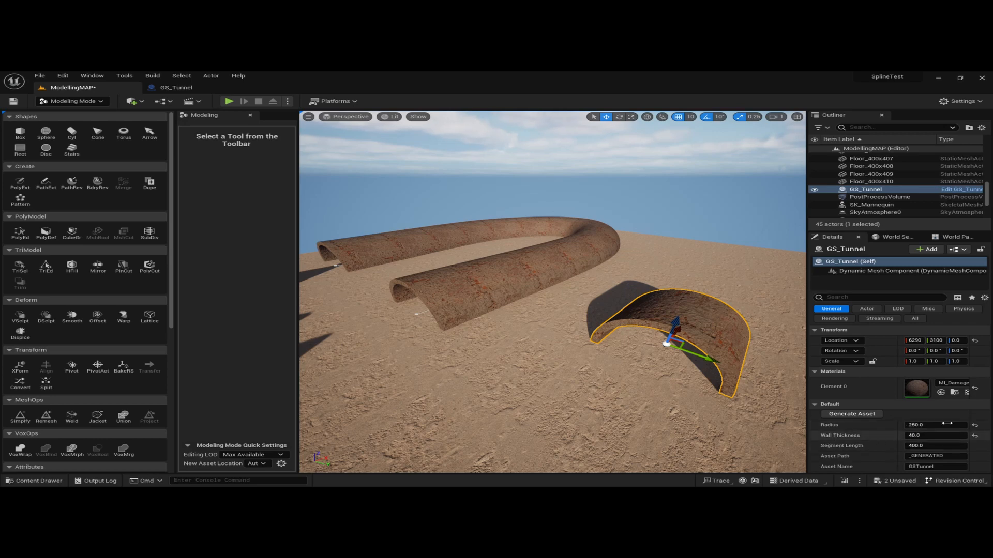
# Try a radius of 500 on the GS_Tunnel actor and set it back to 250.
pyautogui.click(919, 425)
pyautogui.write('500')
pyautogui.press('Return')
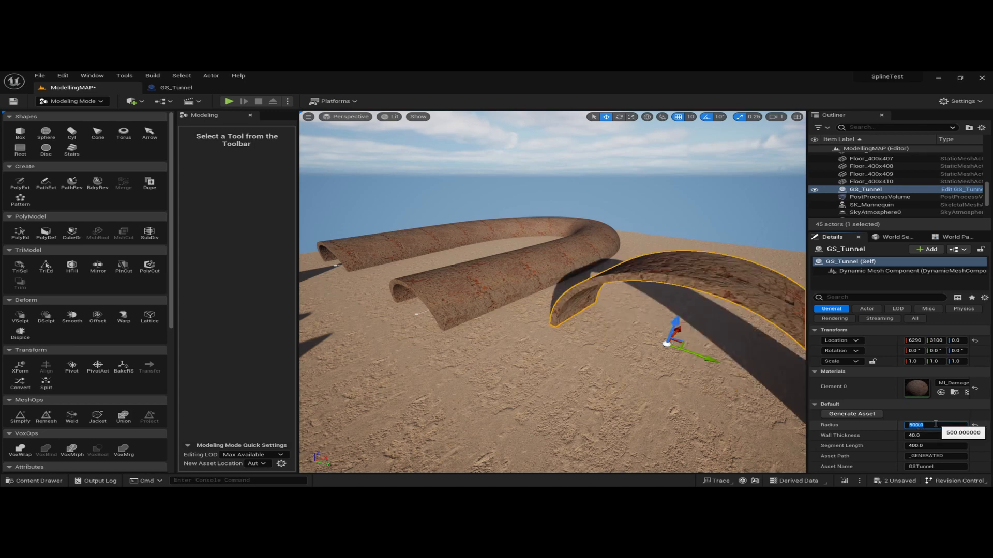
pyautogui.write('250')
pyautogui.press('Return')
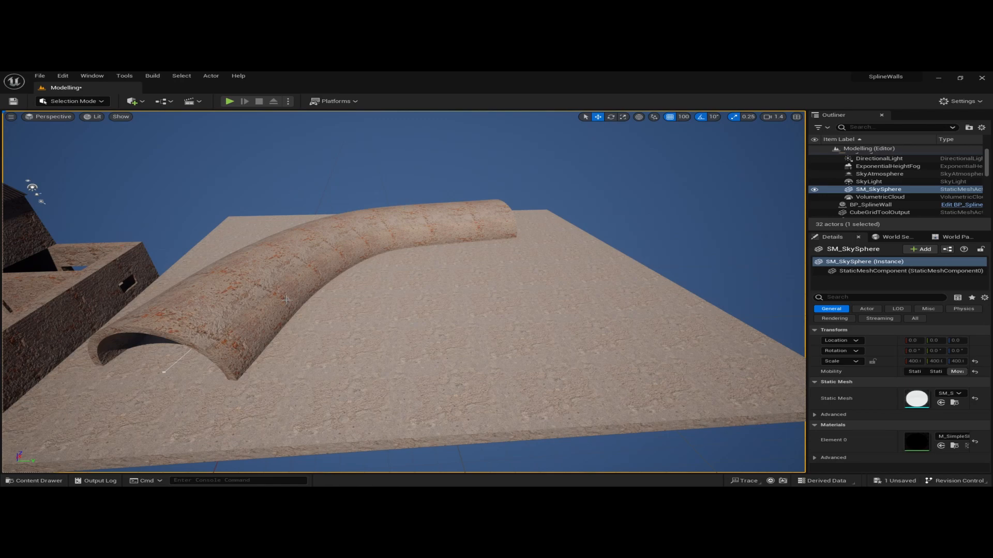
# In the SplineWalls project, enable the experimental Geometry Script plugin and restart the editor.
pyautogui.click(65, 77)
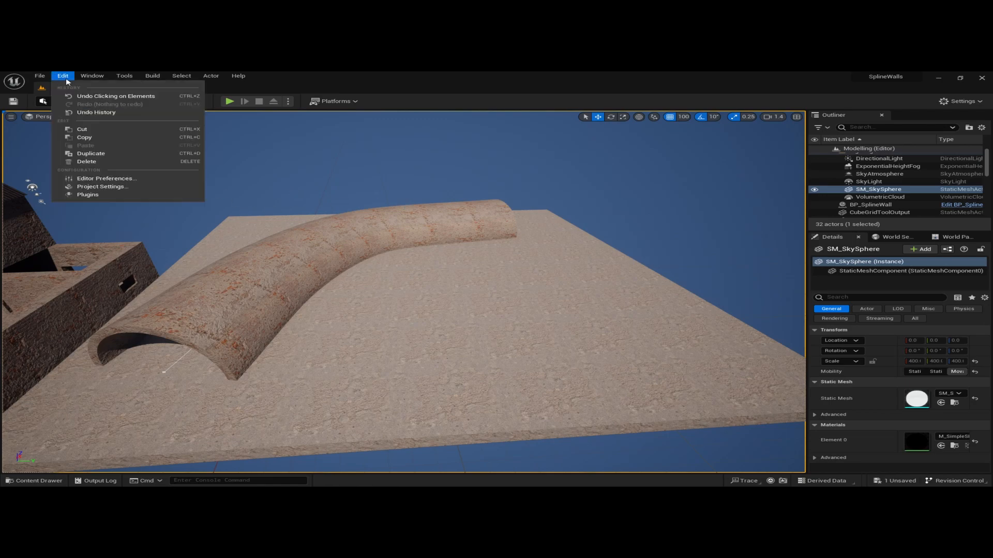
pyautogui.click(104, 195)
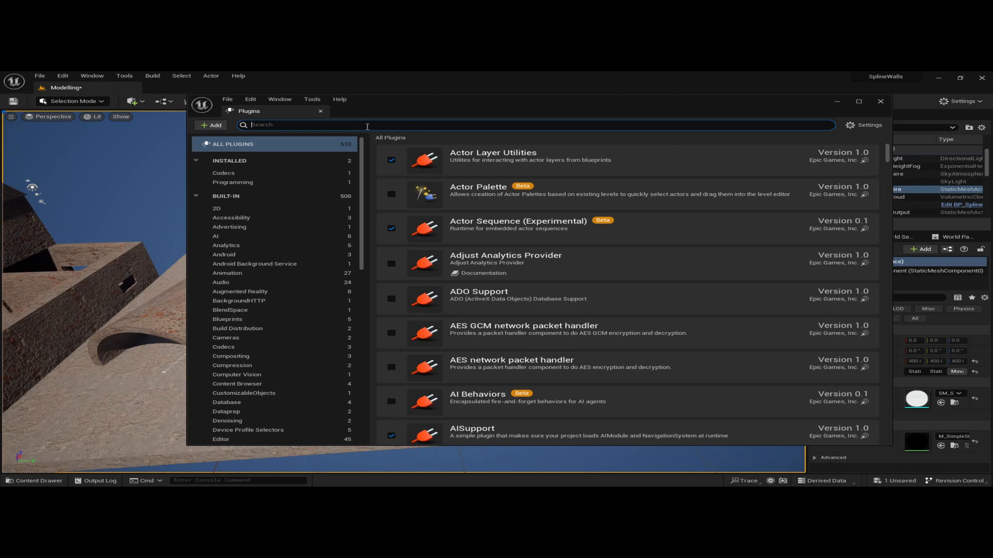
pyautogui.write('geometry')
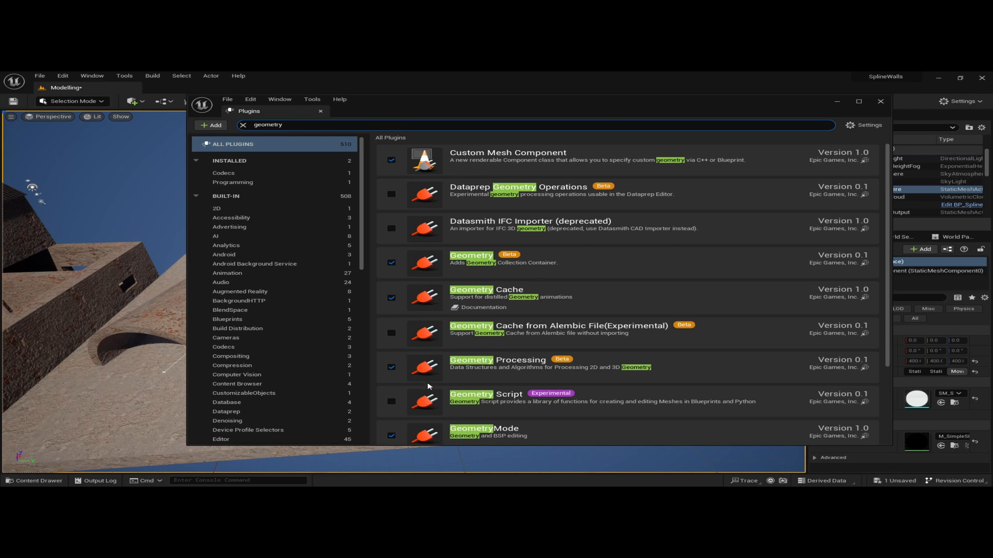
pyautogui.click(392, 401)
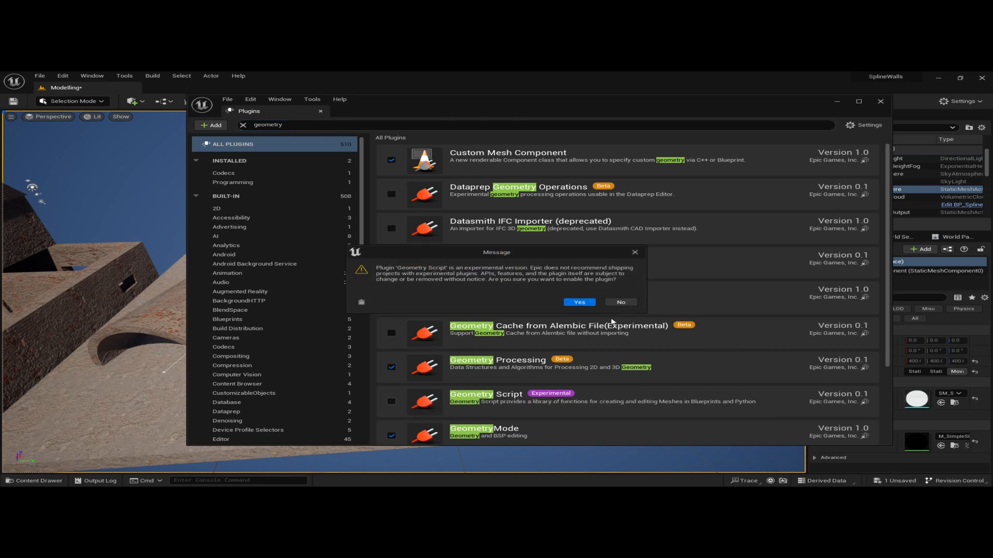
pyautogui.click(579, 302)
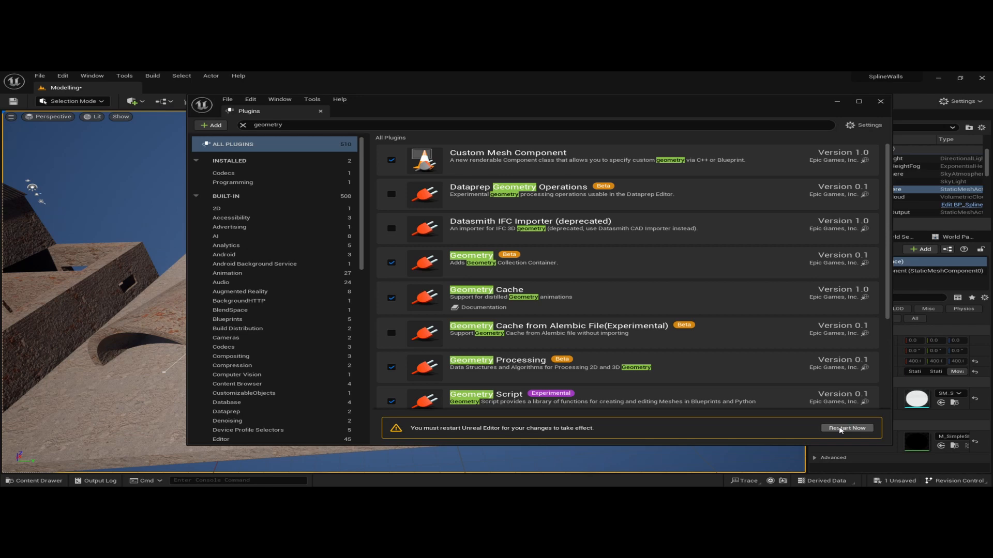
pyautogui.click(846, 428)
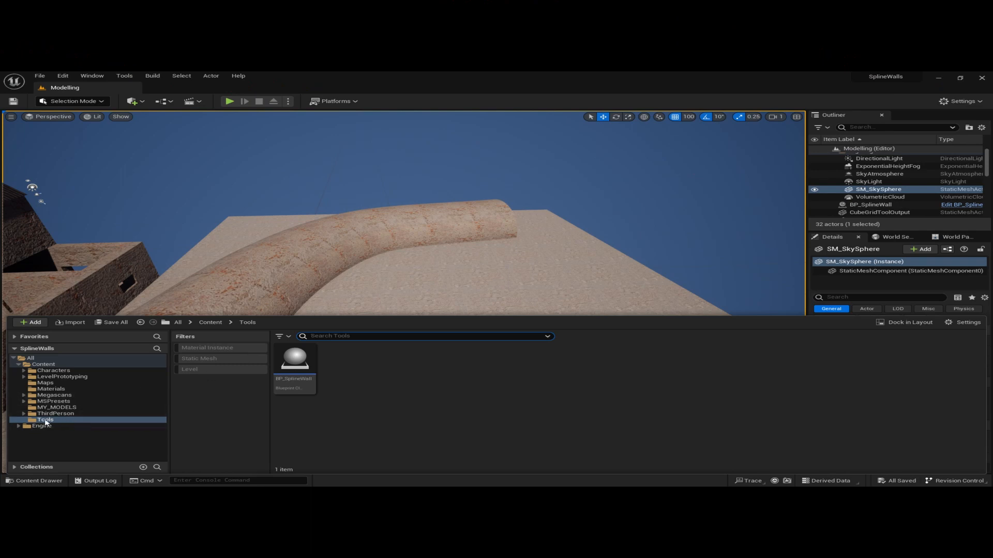
# Create a Blueprint class named GS_Tunnel in the Tools folder with GeneratedDynamicMeshActor as its parent class.
pyautogui.rightClick(349, 371)
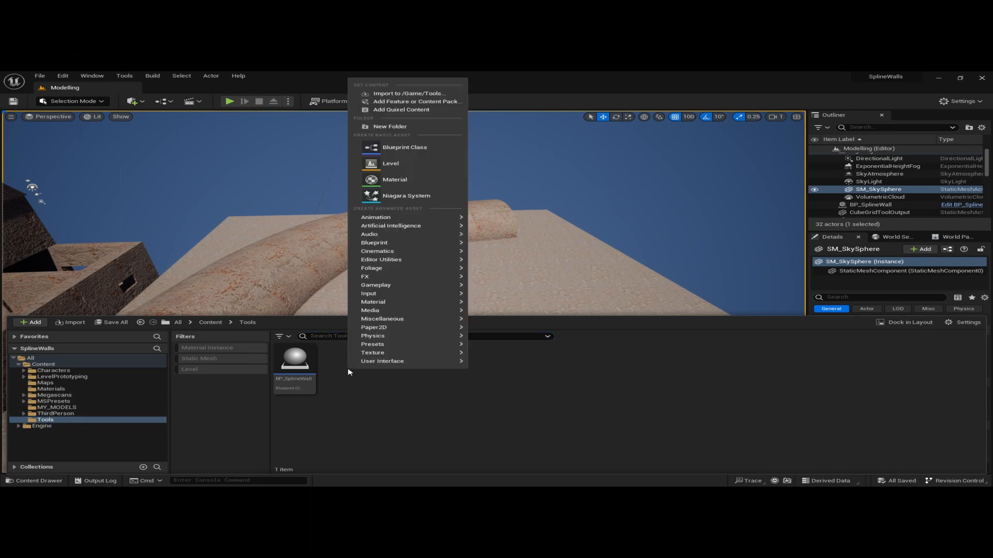
pyautogui.click(408, 150)
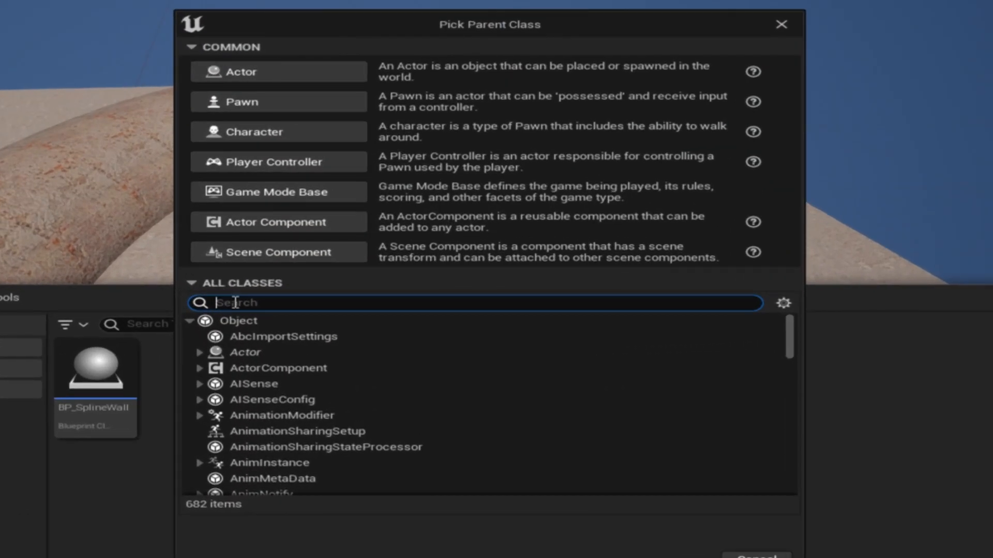
pyautogui.write('dynamic')
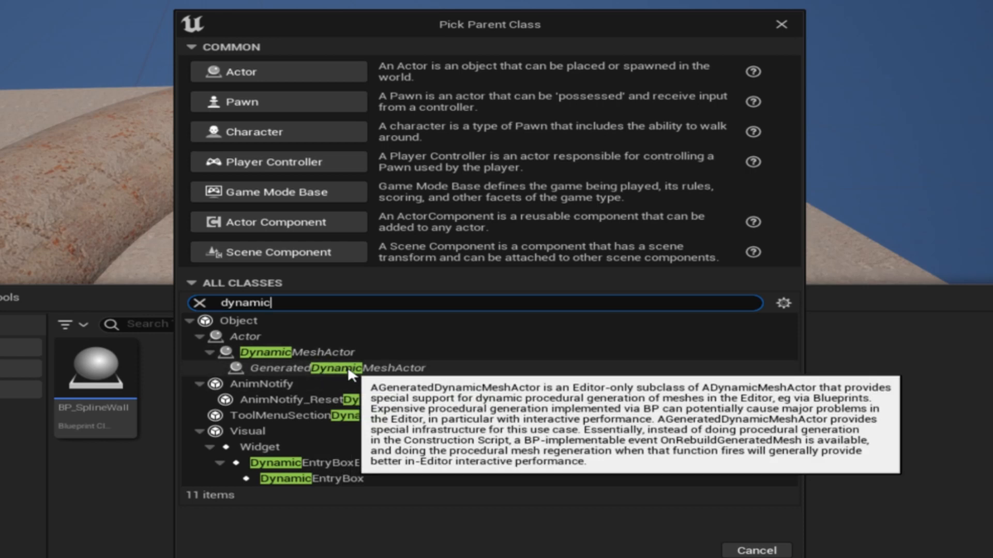
pyautogui.click(347, 367)
pyautogui.click(677, 547)
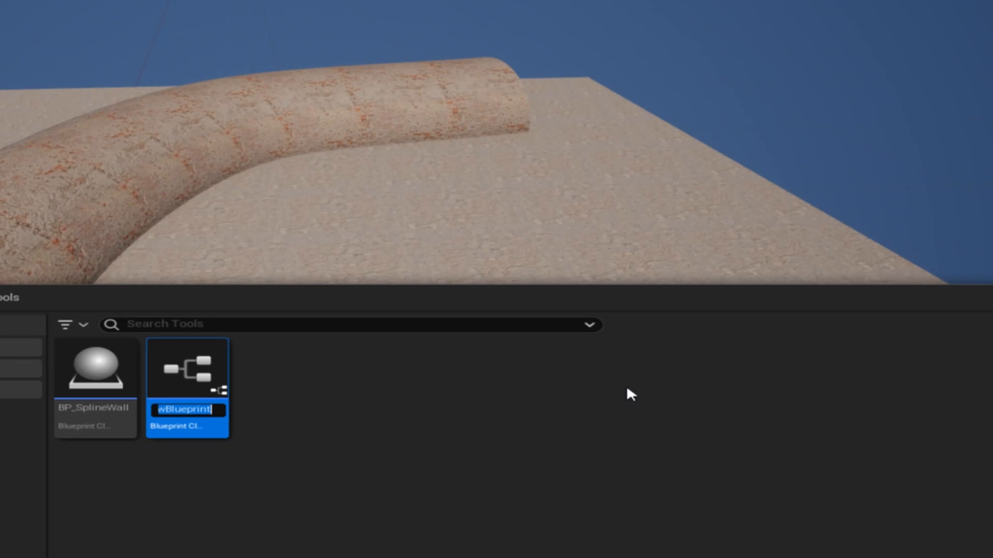
pyautogui.write('GS_')
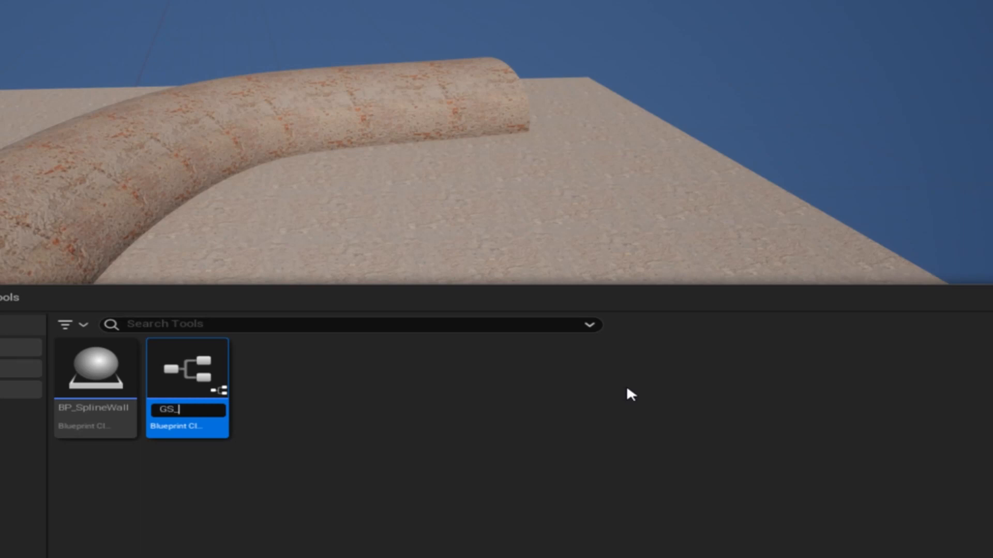
pyautogui.write('Tunnel')
pyautogui.press('Return')
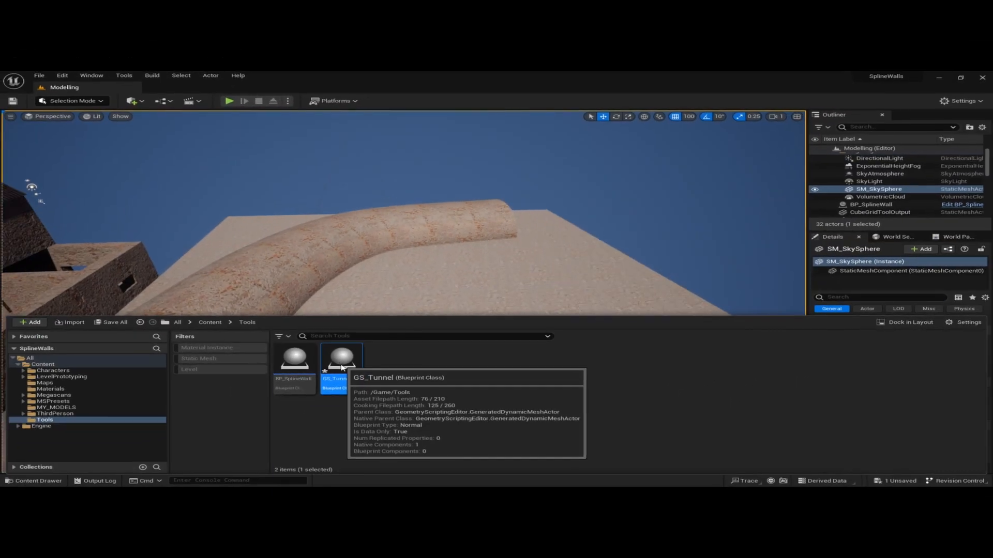
# Open the GS_Tunnel blueprint and arrange its window side by side with the level editor.
pyautogui.doubleClick(188, 377)
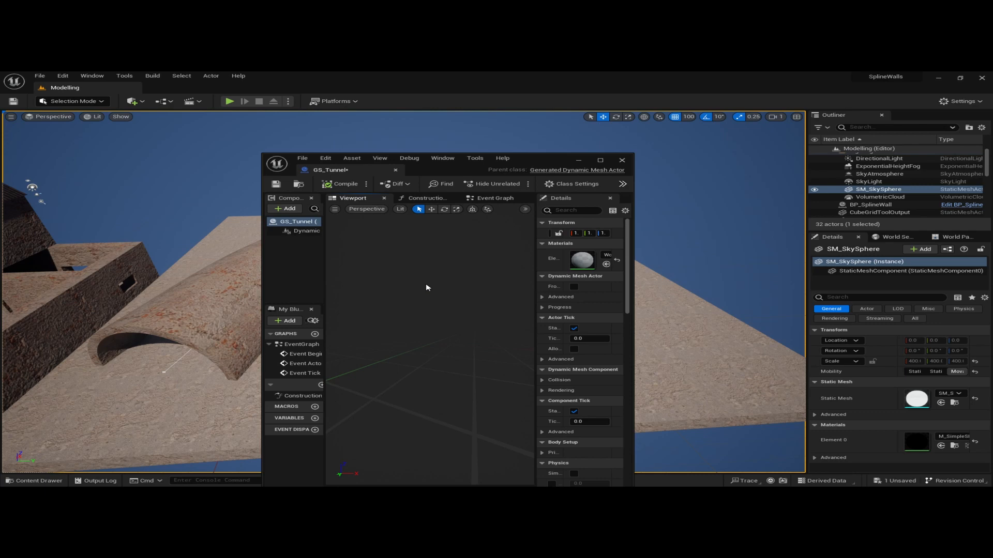
pyautogui.press('super+Right')
pyautogui.press('Return')
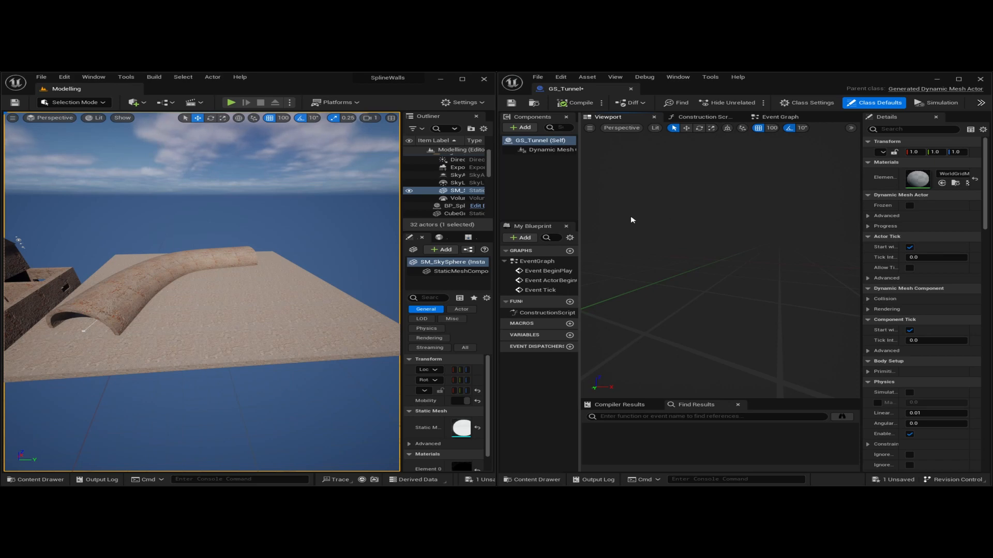
# Widen the My Blueprint panel and override the On Rebuild Generated Mesh function in GS_Tunnel.
pyautogui.moveTo(535, 306)
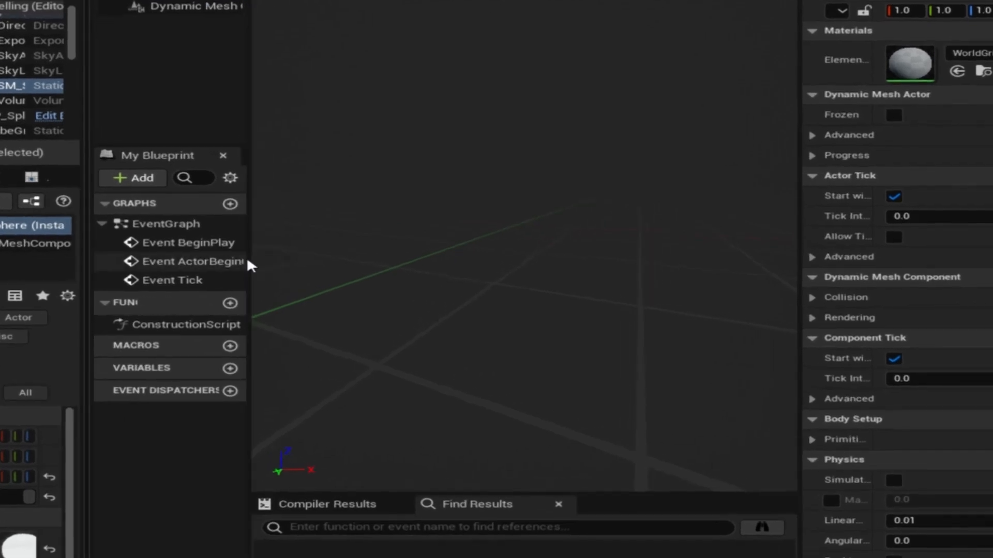
pyautogui.click(575, 281)
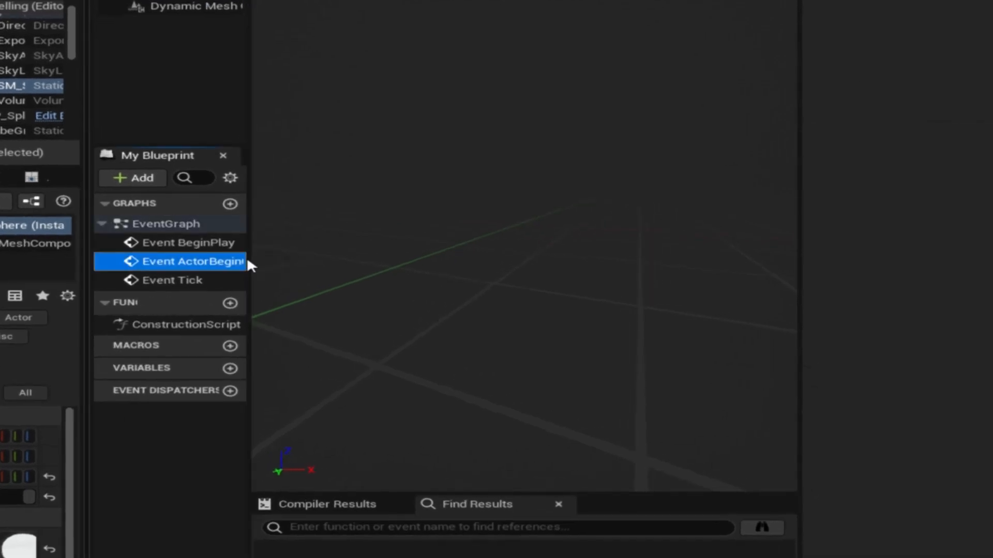
pyautogui.moveTo(247, 256); pyautogui.dragTo(342, 255)
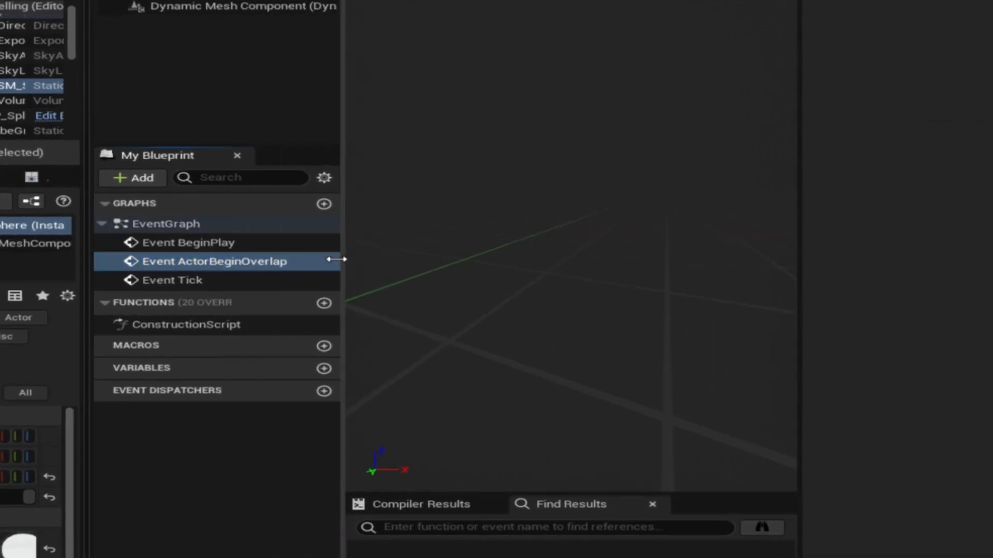
pyautogui.click(294, 303)
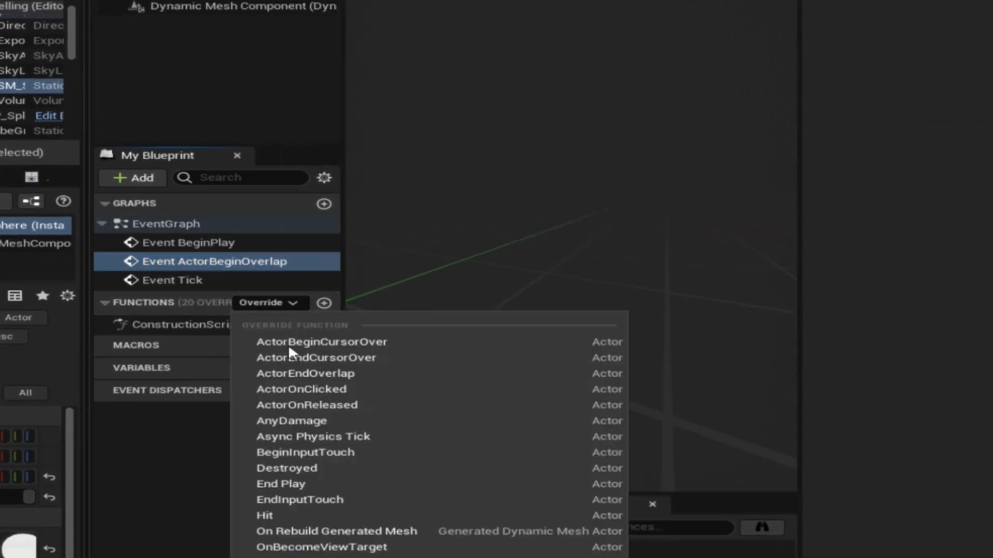
pyautogui.click(320, 526)
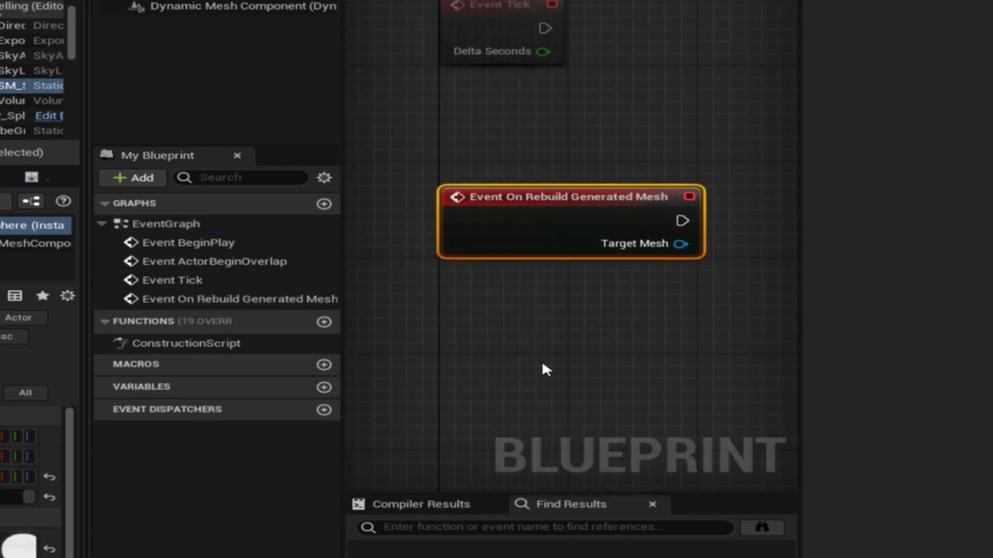
# Delete the disabled ActorBeginOverlap and Tick event nodes from the event graph.
pyautogui.moveTo(546, 370); pyautogui.dragTo(473, 396, button='right')
pyautogui.moveTo(534, 161); pyautogui.dragTo(598, 326, button='right')
pyautogui.moveTo(403, 49); pyautogui.dragTo(570, 265)
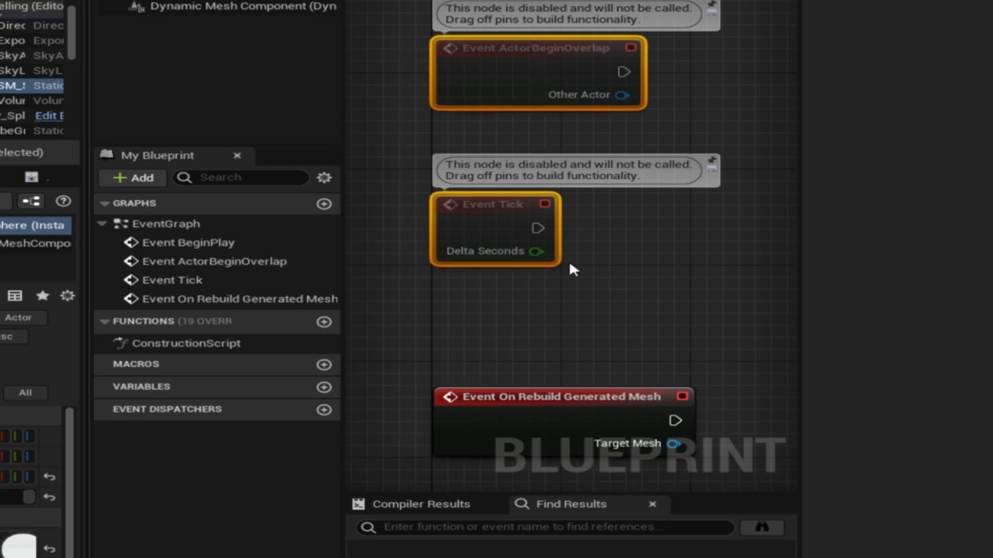
pyautogui.press('Delete')
# Add an Append Box node connected to the execution output of Event On Rebuild Generated Mesh.
pyautogui.moveTo(616, 198); pyautogui.dragTo(538, 110, button='right')
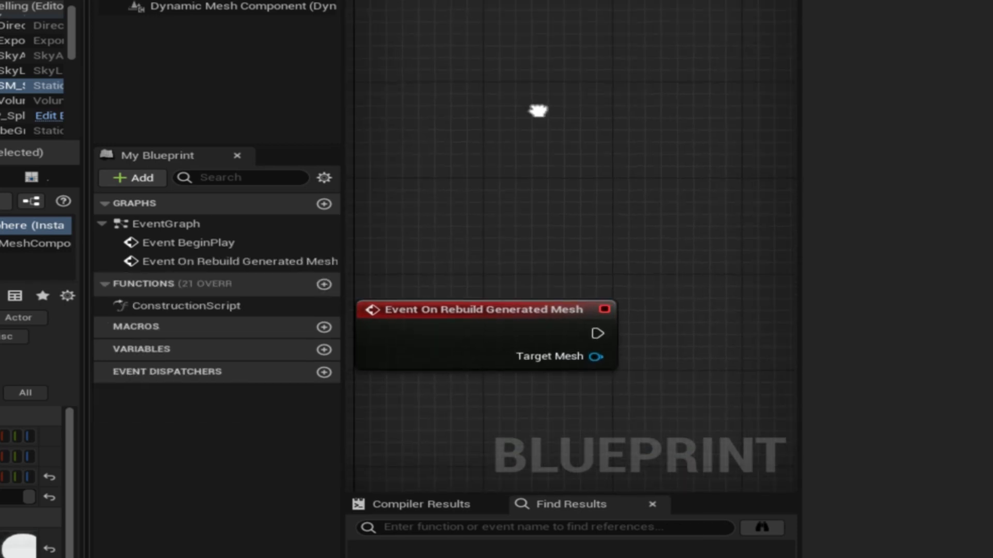
pyautogui.moveTo(544, 209); pyautogui.dragTo(550, 132, button='right')
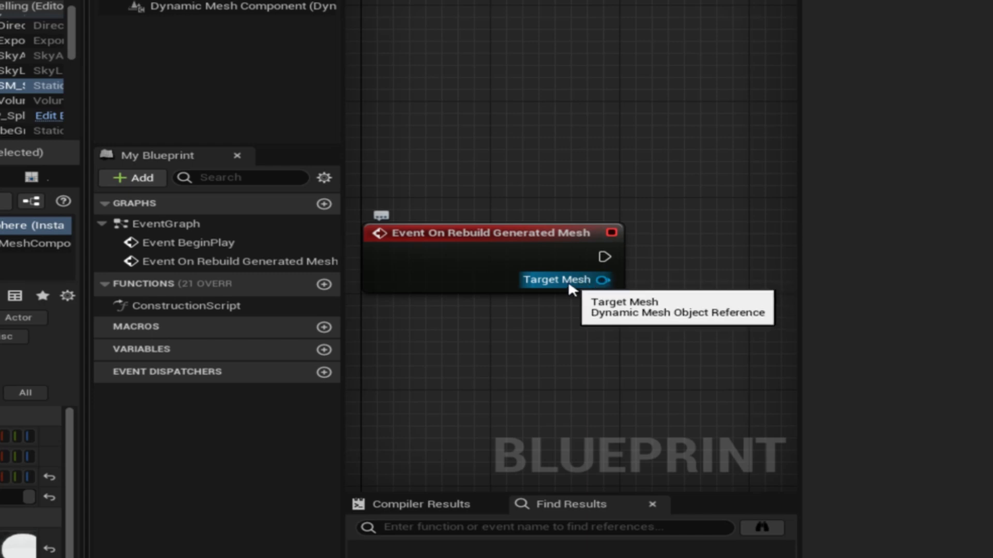
pyautogui.moveTo(599, 342); pyautogui.dragTo(546, 336, button='right')
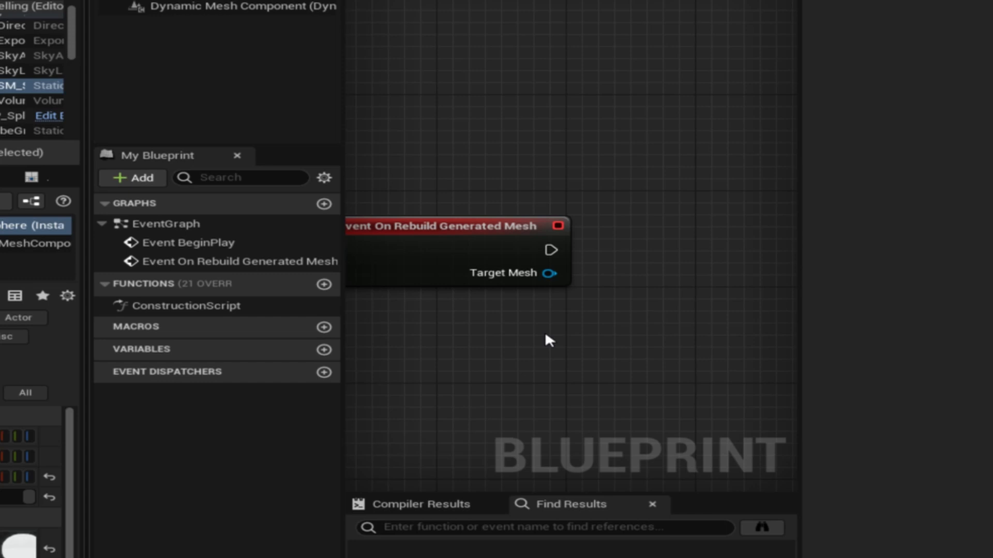
pyautogui.moveTo(546, 335); pyautogui.dragTo(401, 279, button='right')
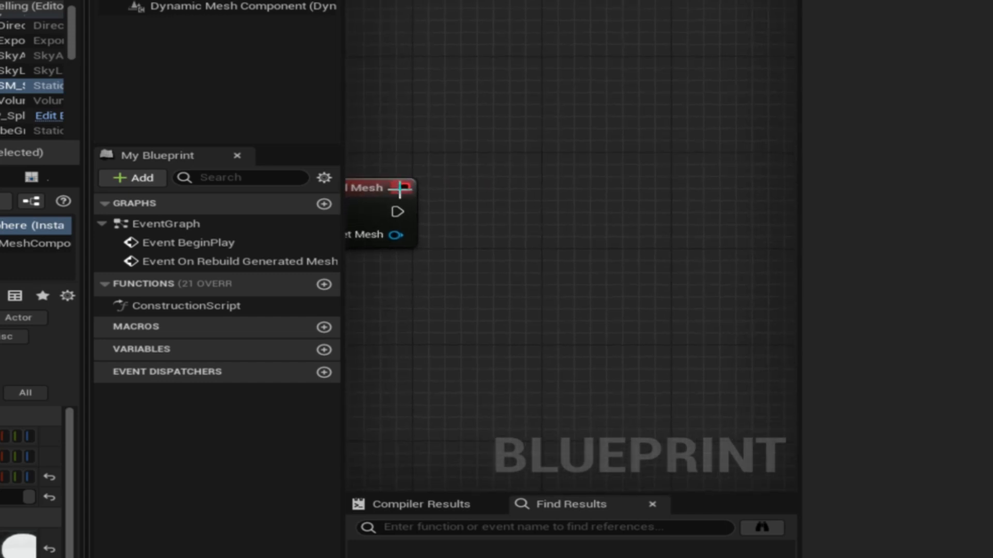
pyautogui.moveTo(397, 212); pyautogui.dragTo(478, 214)
pyautogui.write('append')
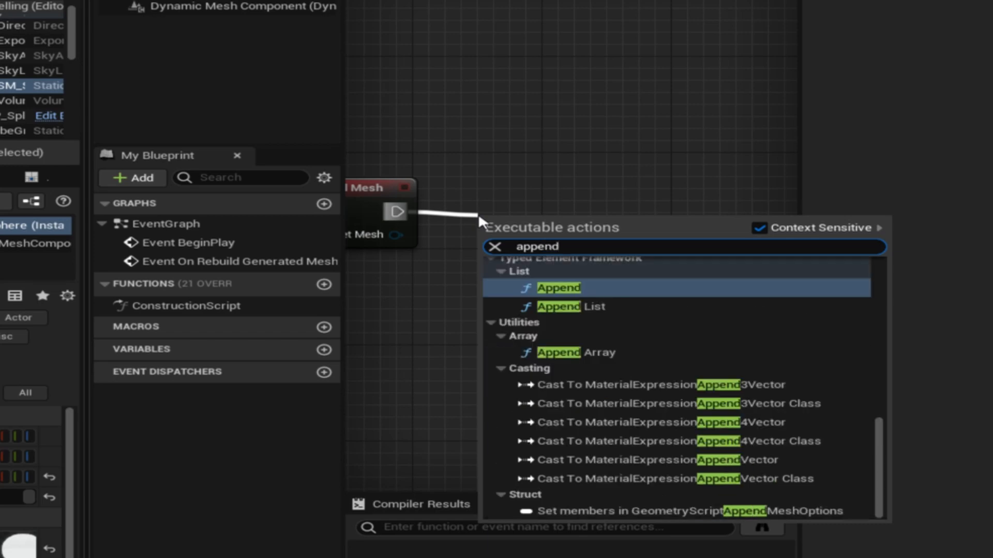
pyautogui.write(' box')
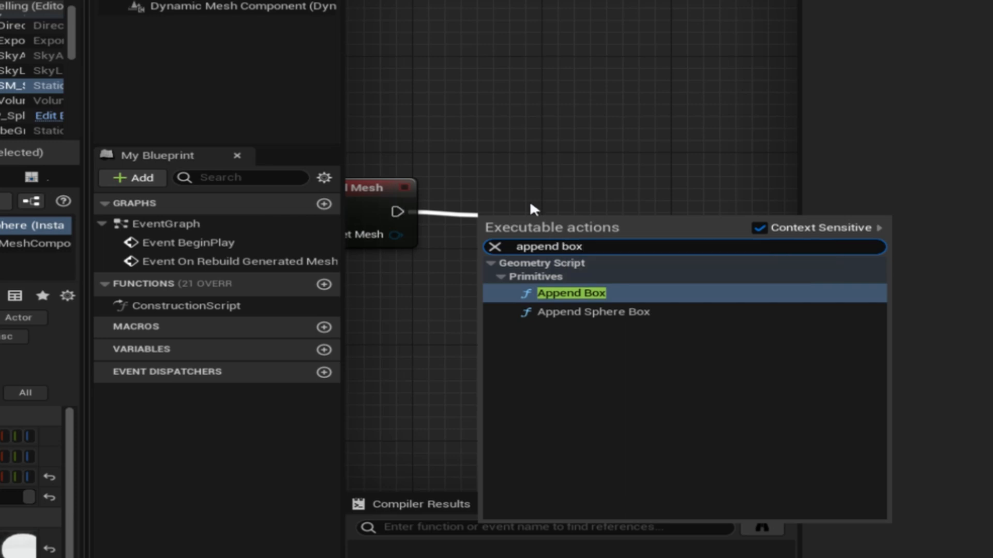
pyautogui.click(565, 294)
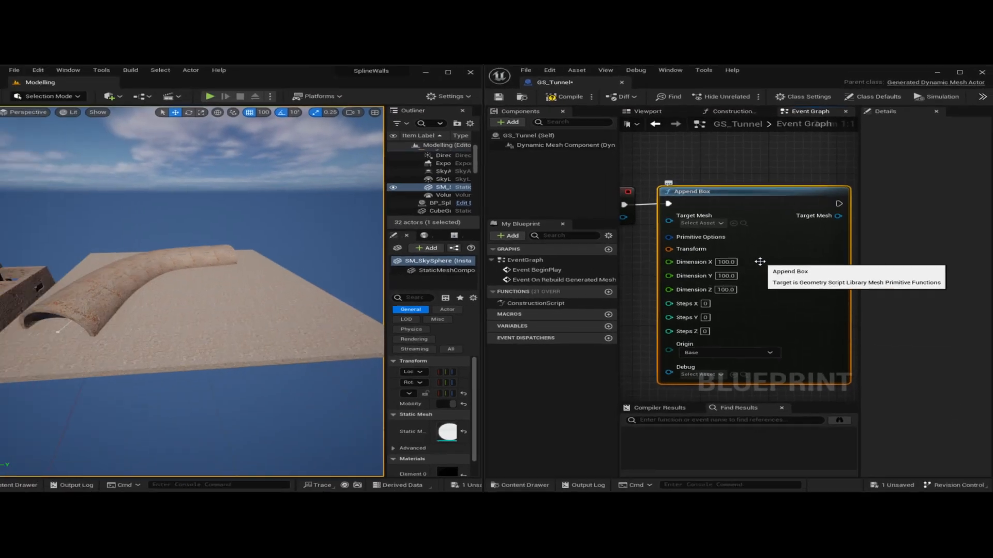
# Create an instance-editable Float variable named Radius in GS_Tunnel.
pyautogui.moveTo(760, 262); pyautogui.dragTo(828, 249, button='right')
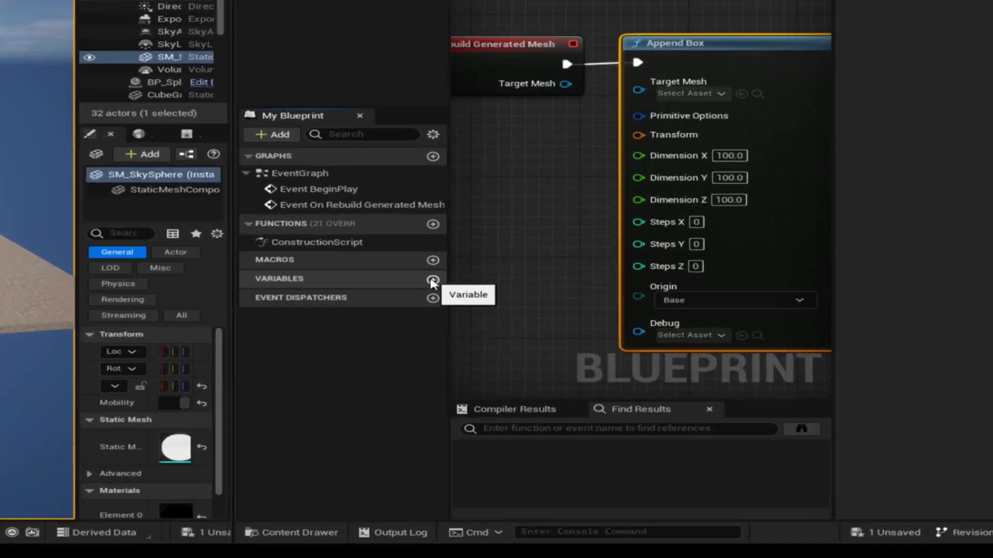
pyautogui.click(617, 325)
pyautogui.write('Radius')
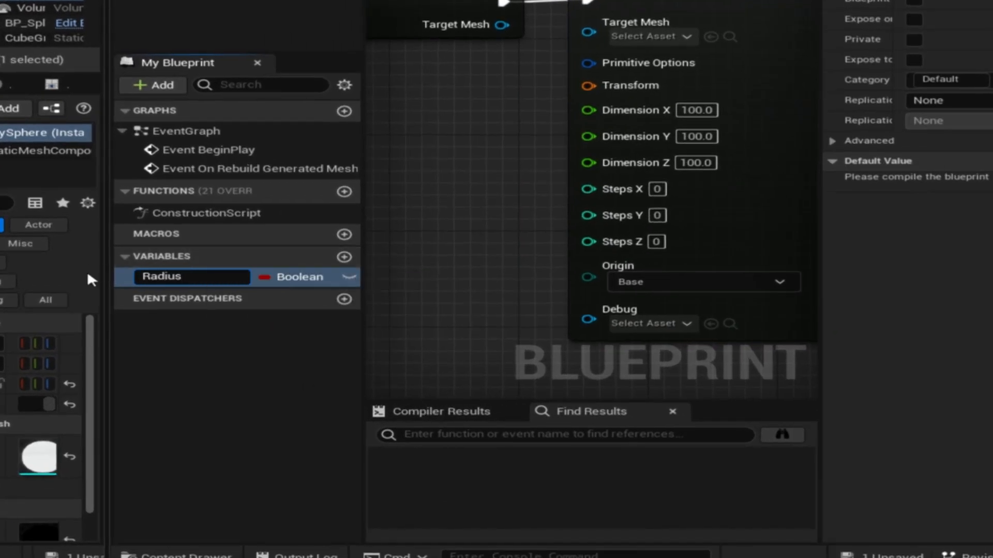
pyautogui.click(319, 278)
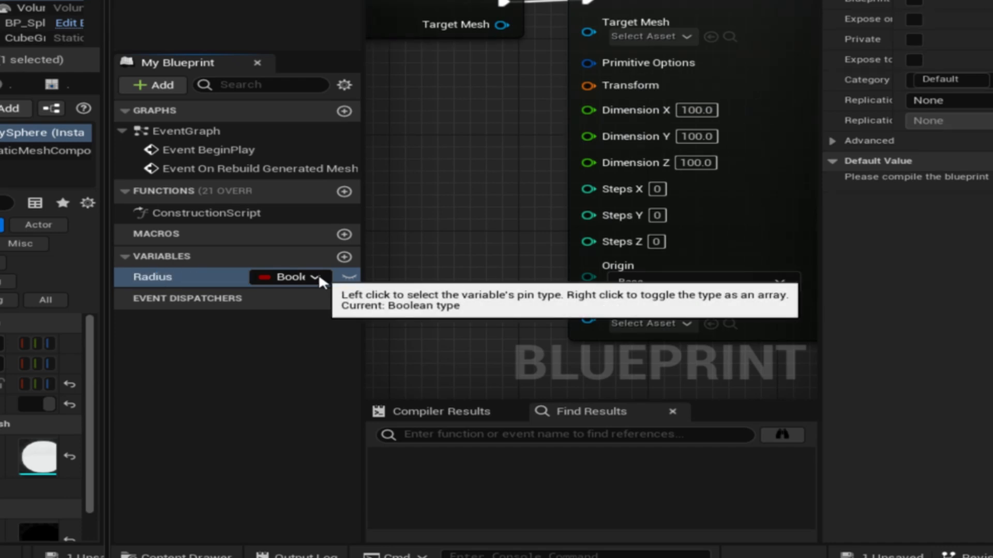
pyautogui.click(320, 278)
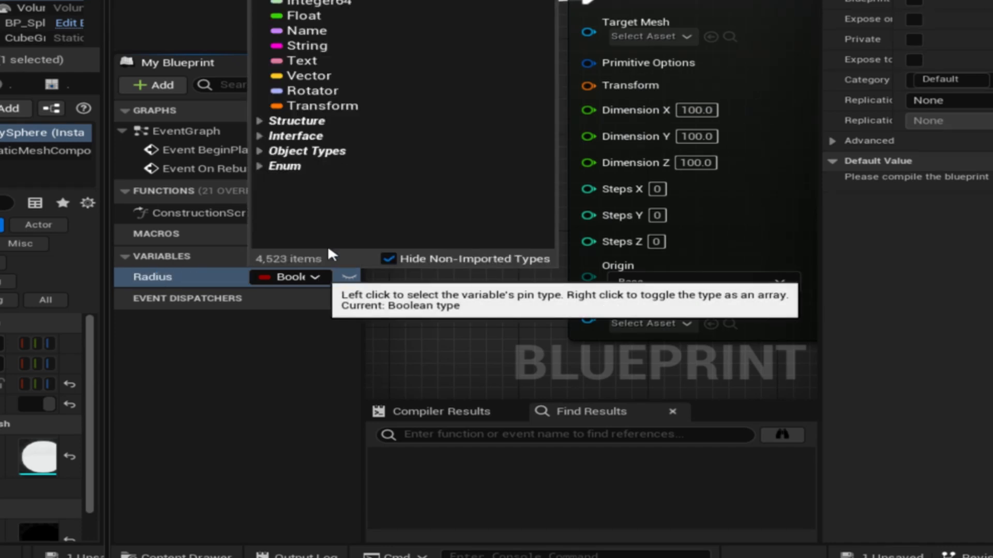
pyautogui.click(309, 13)
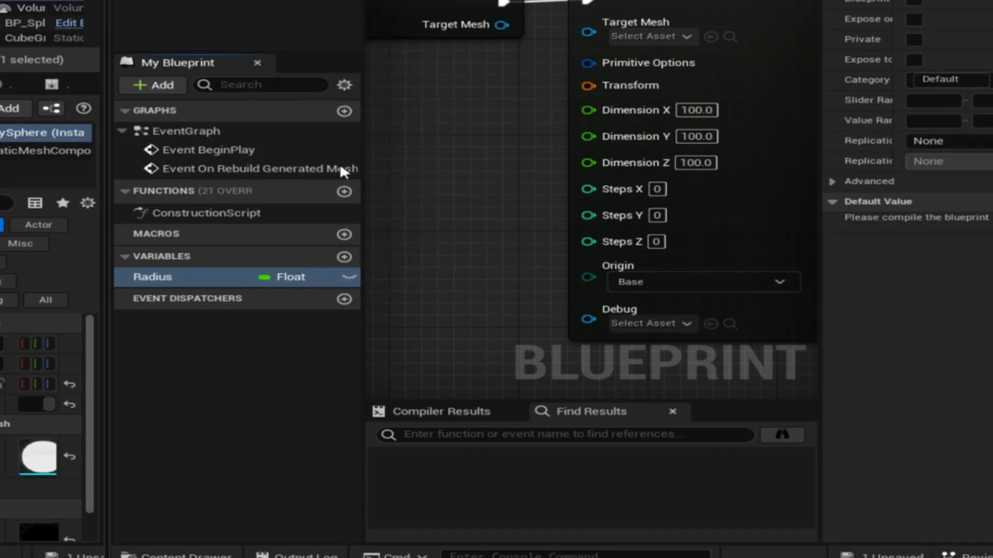
pyautogui.click(349, 278)
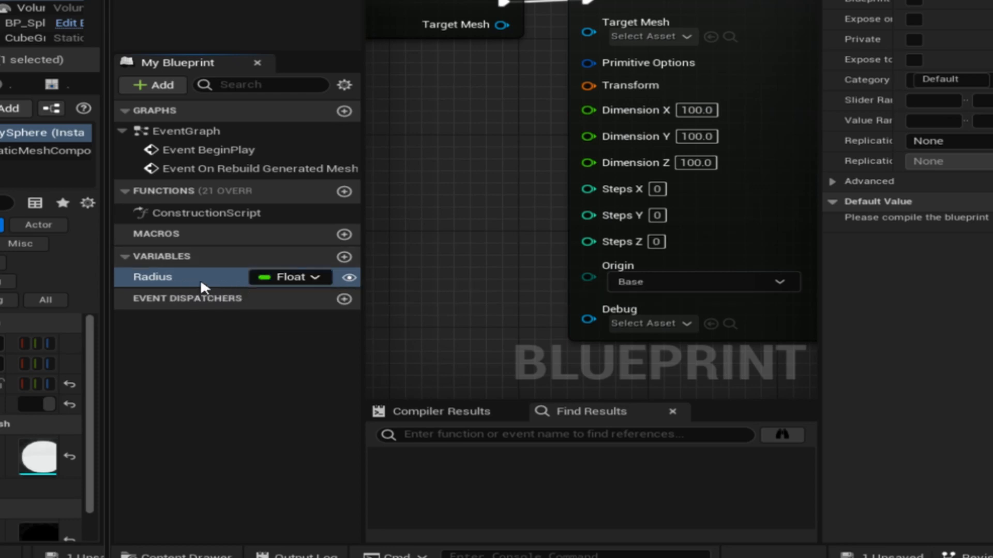
# Duplicate the Radius variable and name the copy Wall Thickness.
pyautogui.doubleClick(137, 277)
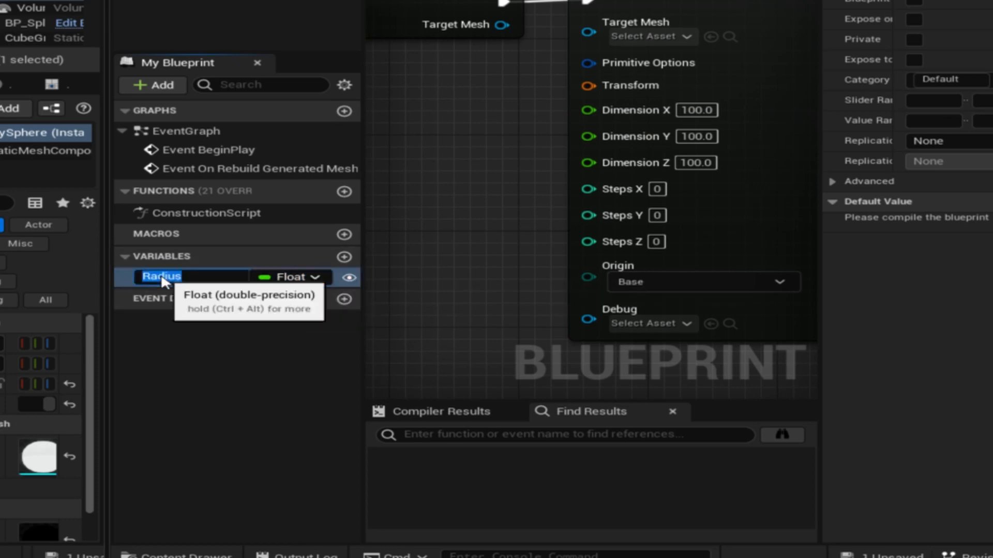
pyautogui.click(123, 275)
pyautogui.hotkey('ctrl', 'w')
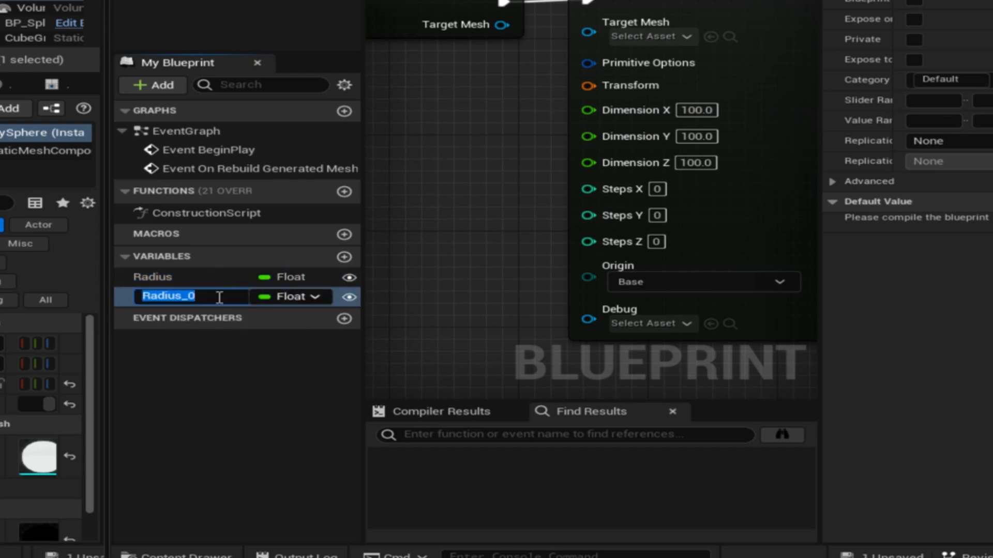
pyautogui.write('Wall Thi')
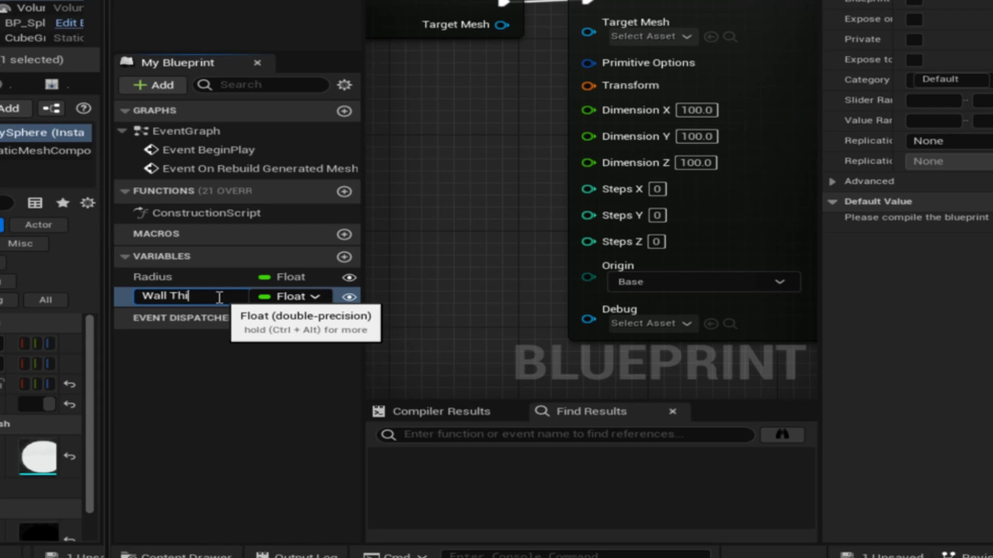
pyautogui.write('ckness')
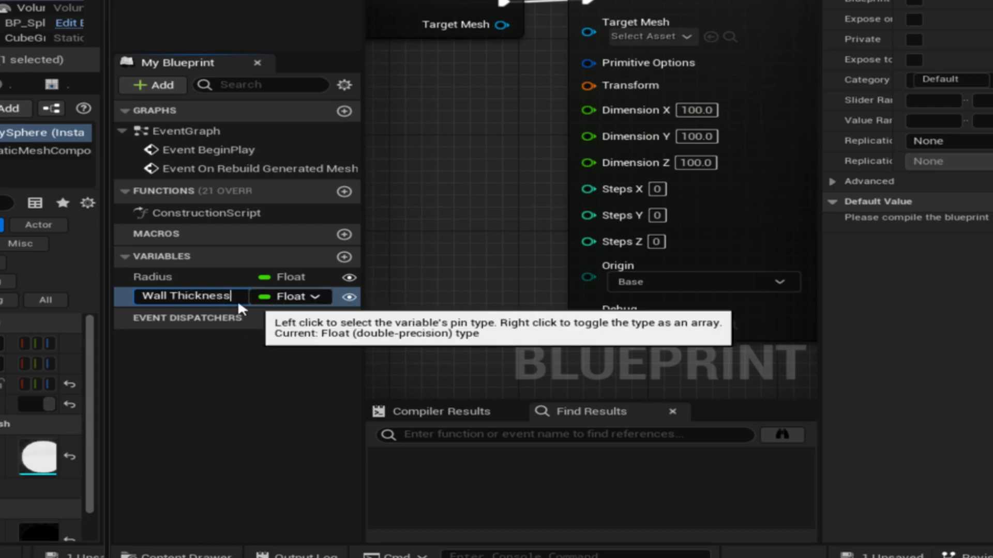
# Duplicate the Wall Thickness variable and name the copy Segment Length.
pyautogui.click(120, 297)
pyautogui.hotkey('ctrl', 'w')
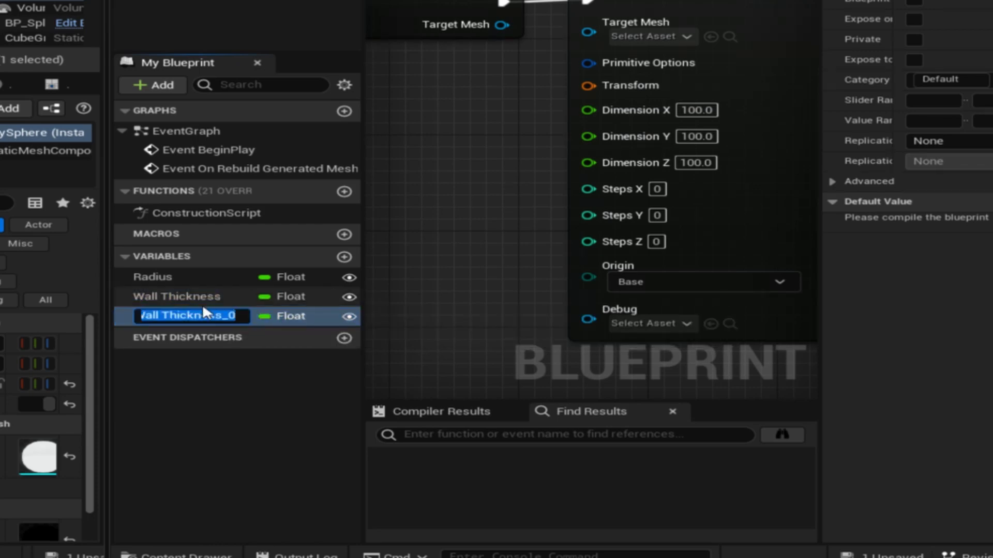
pyautogui.write('S')
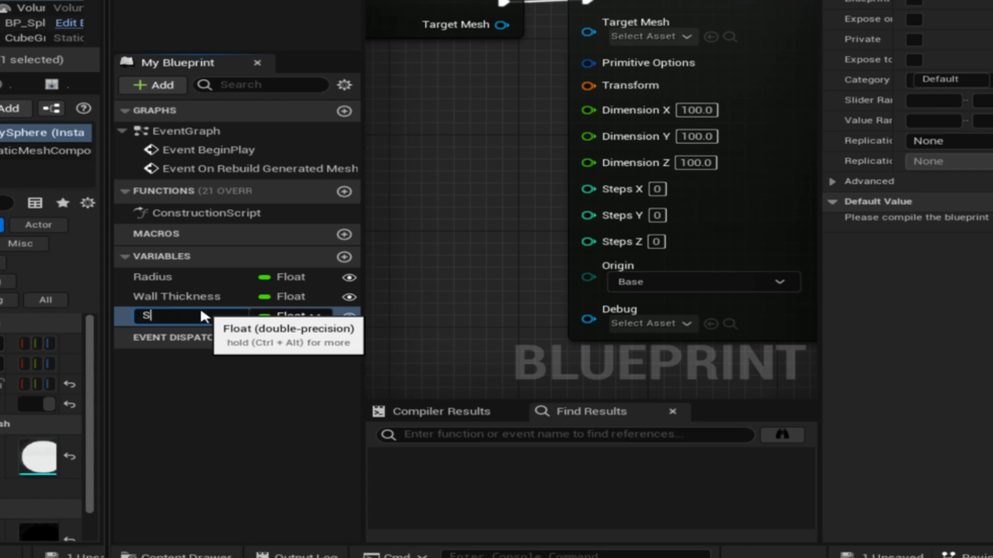
pyautogui.write('egment Length')
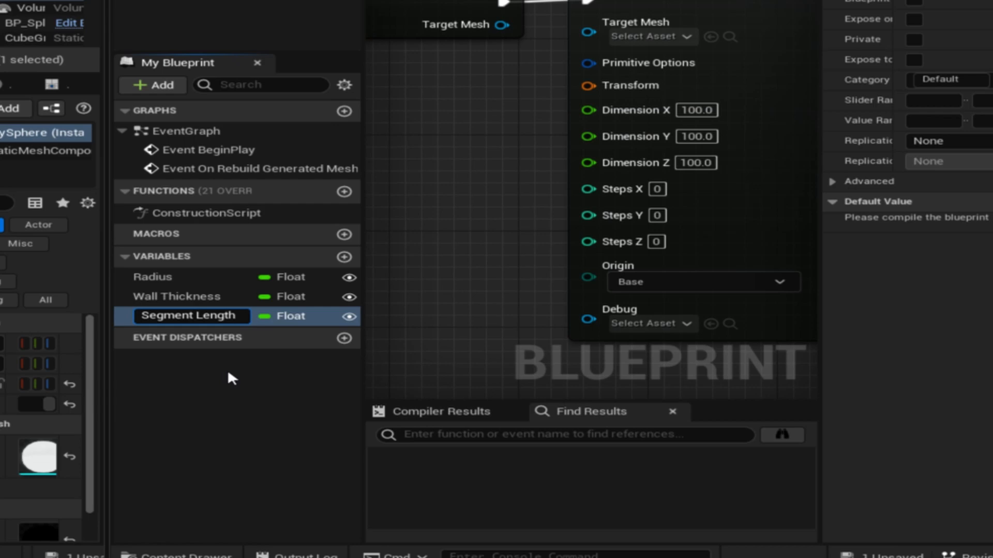
pyautogui.press('Return')
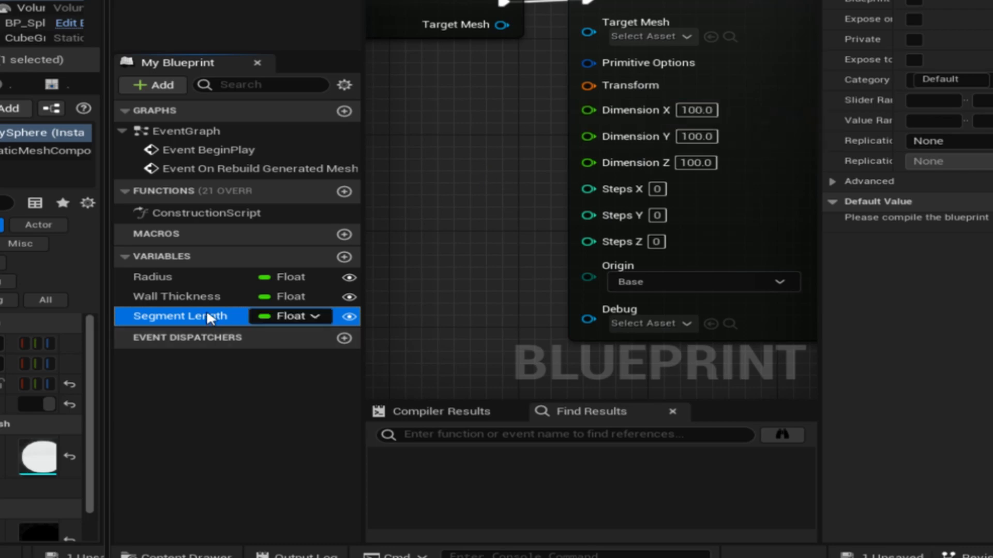
# Feed Segment Length into Dimension X and Wall Thickness into Dimension Z of the Append Box node.
pyautogui.moveTo(201, 312); pyautogui.dragTo(591, 113)
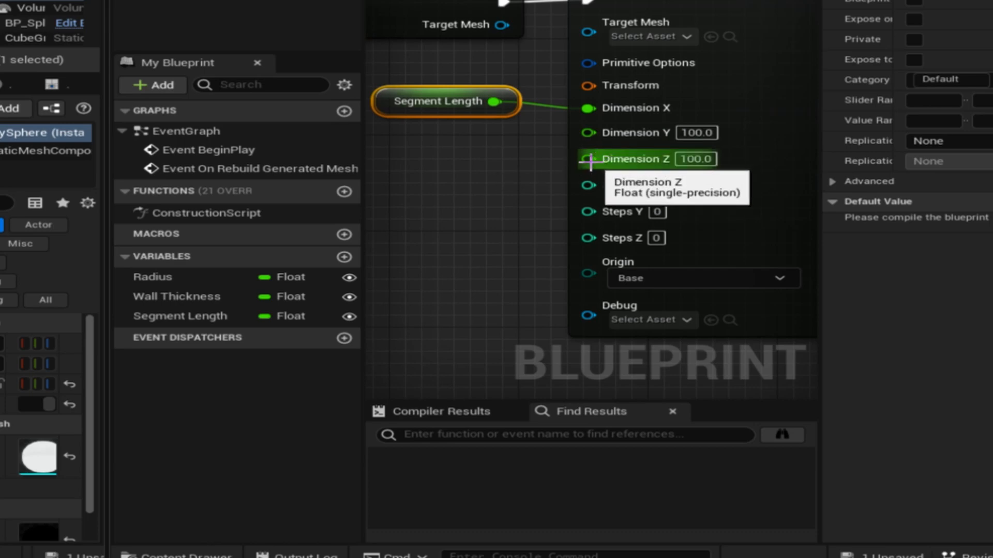
pyautogui.moveTo(180, 296); pyautogui.dragTo(585, 158)
pyautogui.moveTo(486, 215); pyautogui.dragTo(502, 194, button='right')
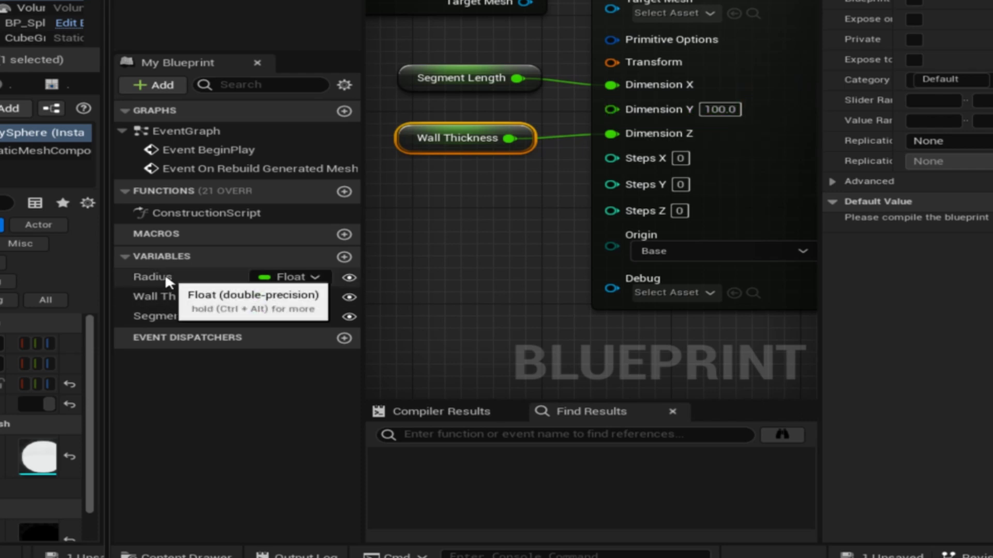
# Place a Radius getter below the other variable nodes and feed it into a new Multiply by Pi node.
pyautogui.keyDown('ctrl'); pyautogui.moveTo(148, 275); pyautogui.dragTo(419, 287); pyautogui.keyUp('ctrl')
pyautogui.moveTo(464, 241); pyautogui.dragTo(329, 147, button='right')
pyautogui.moveTo(416, 158); pyautogui.dragTo(553, 168, button='right')
pyautogui.moveTo(528, 216); pyautogui.dragTo(518, 265)
pyautogui.write('multiple')
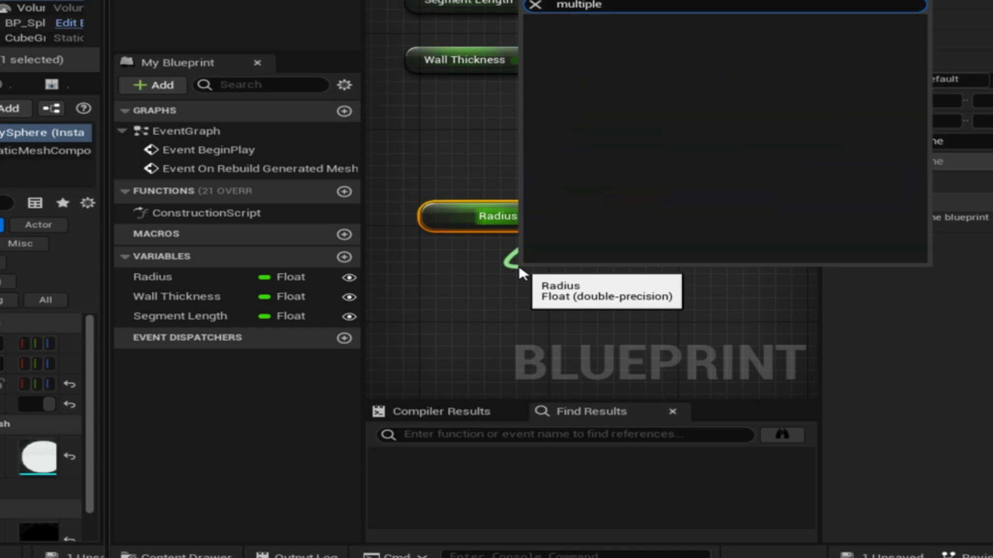
pyautogui.press('BackSpace')
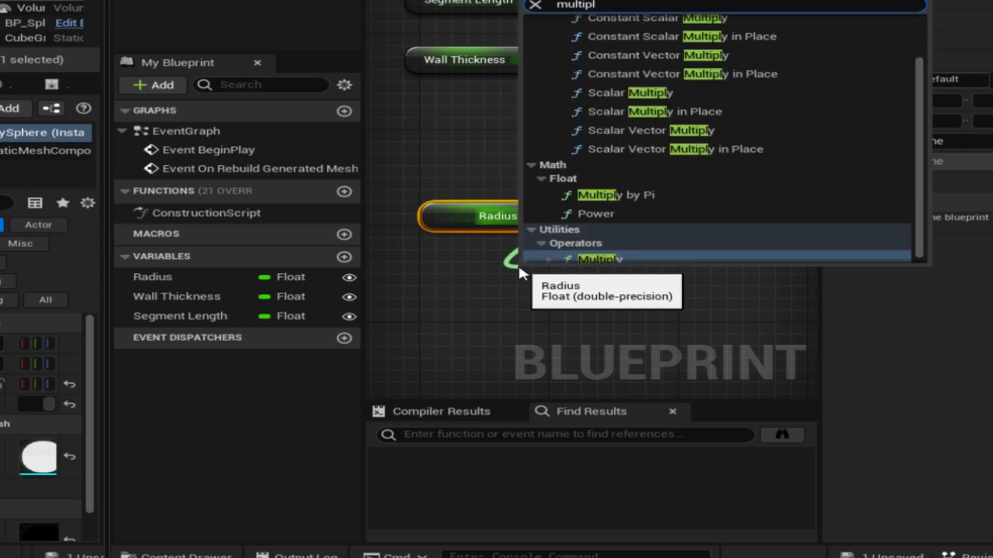
pyautogui.write('y')
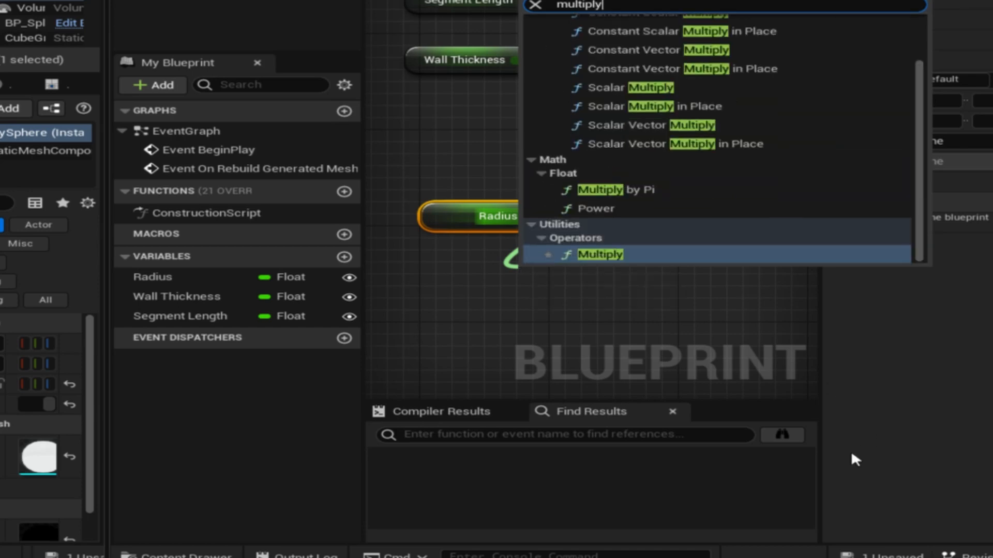
pyautogui.click(630, 190)
# Connect the Multiply by Pi return value to Dimension Y of Append Box and tidy the Radius nodes.
pyautogui.moveTo(651, 273); pyautogui.dragTo(622, 27)
pyautogui.moveTo(436, 195); pyautogui.dragTo(464, 181)
pyautogui.moveTo(596, 290); pyautogui.dragTo(502, 311, button='right')
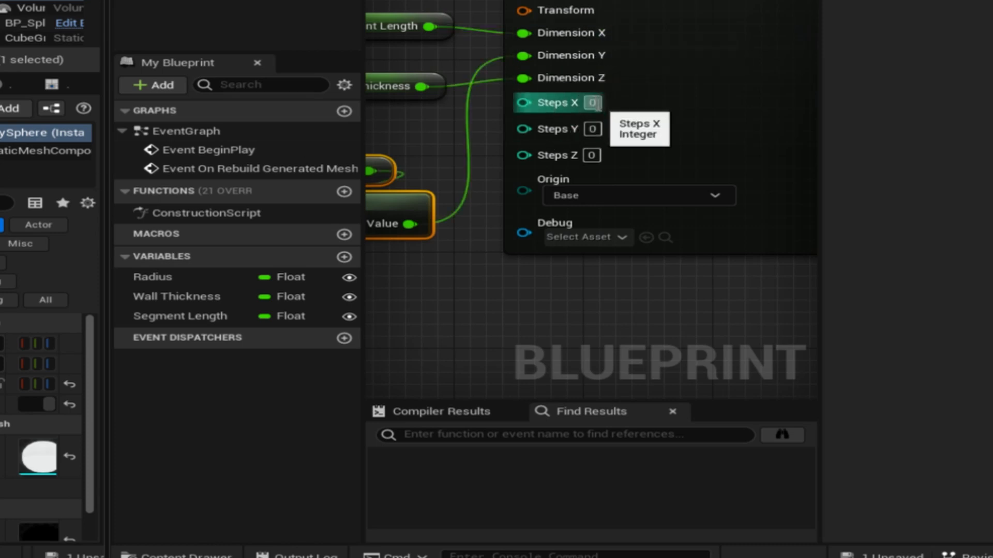
# Set the Append Box node's Steps X to 16 and Steps Y to 32.
pyautogui.click(592, 102)
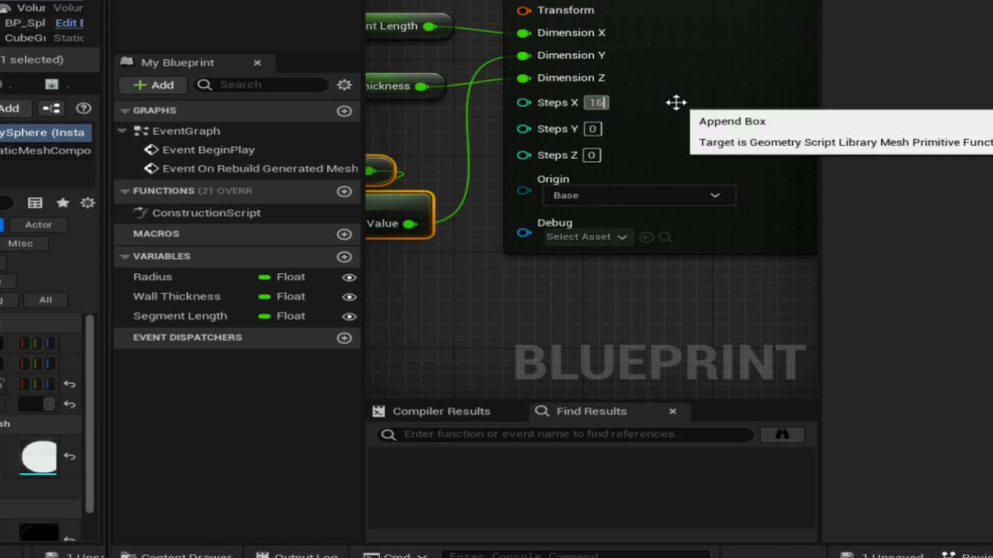
pyautogui.click(676, 103)
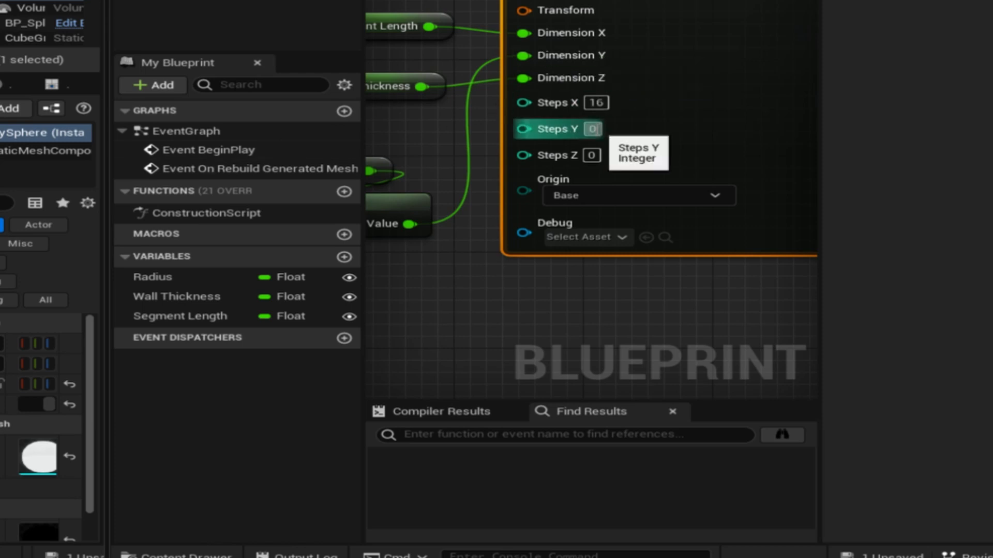
pyautogui.click(592, 129)
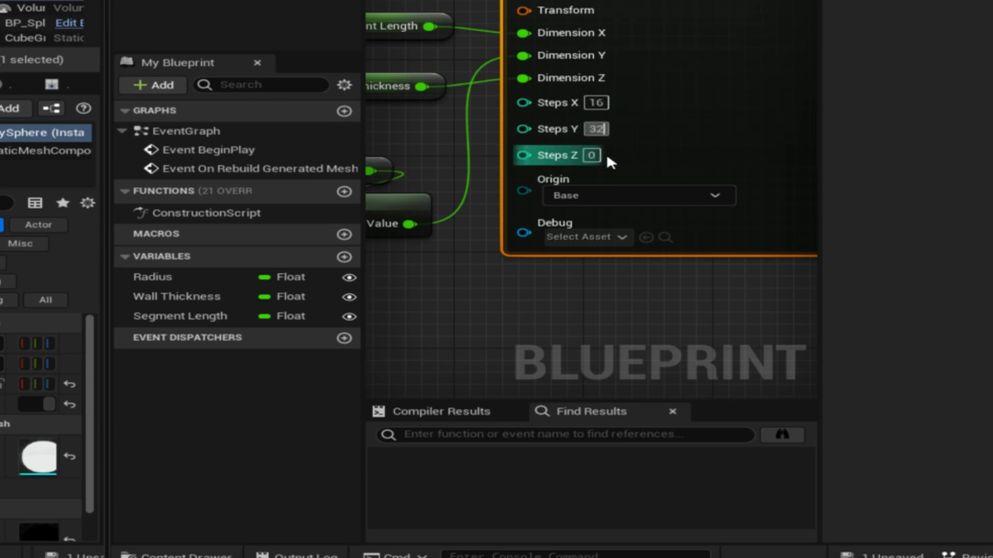
pyautogui.moveTo(643, 160); pyautogui.dragTo(666, 149, button='right')
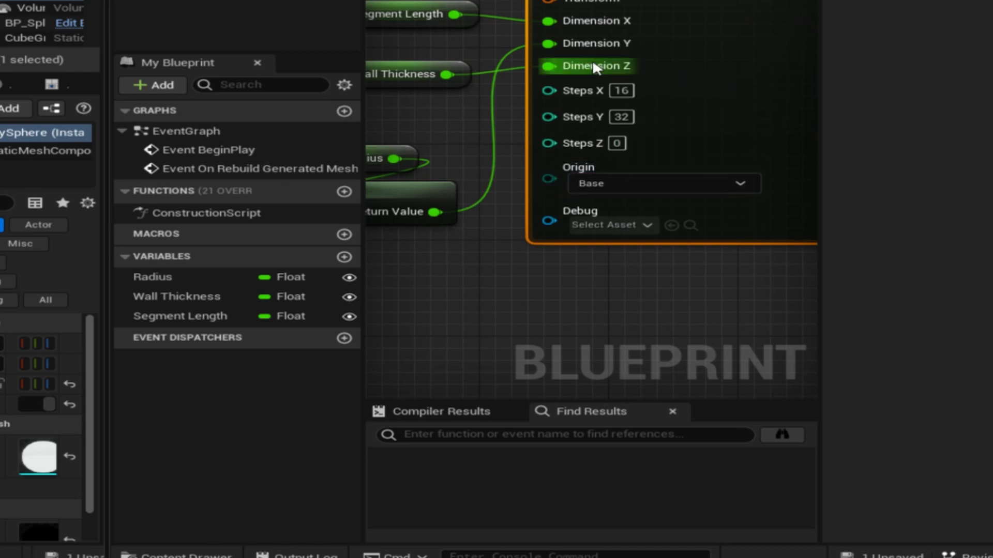
pyautogui.moveTo(680, 126); pyautogui.dragTo(614, 136, button='right')
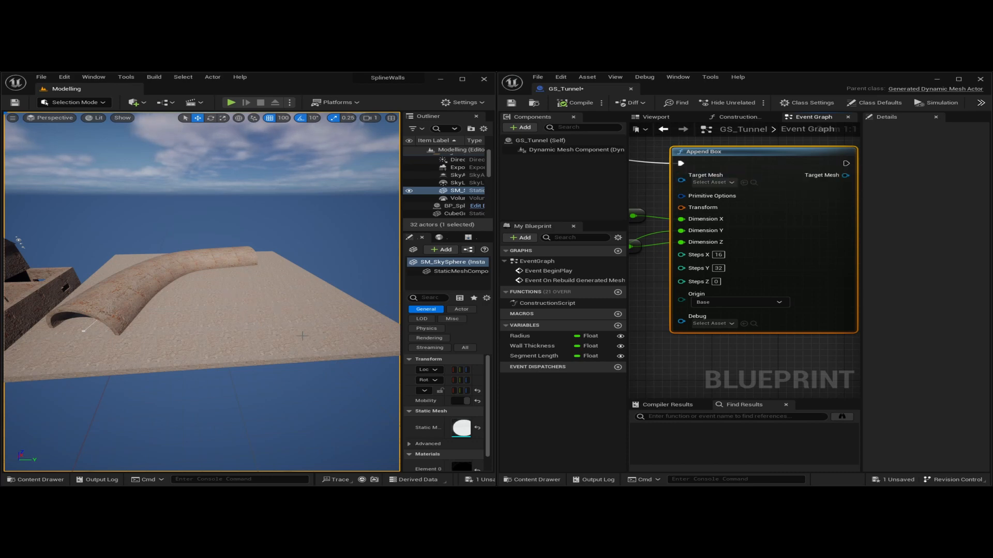
# Place a GS_Tunnel actor on the ground beside the existing tunnel and widen the level editor's Details area.
pyautogui.moveTo(287, 334); pyautogui.dragTo(272, 329, button='right')
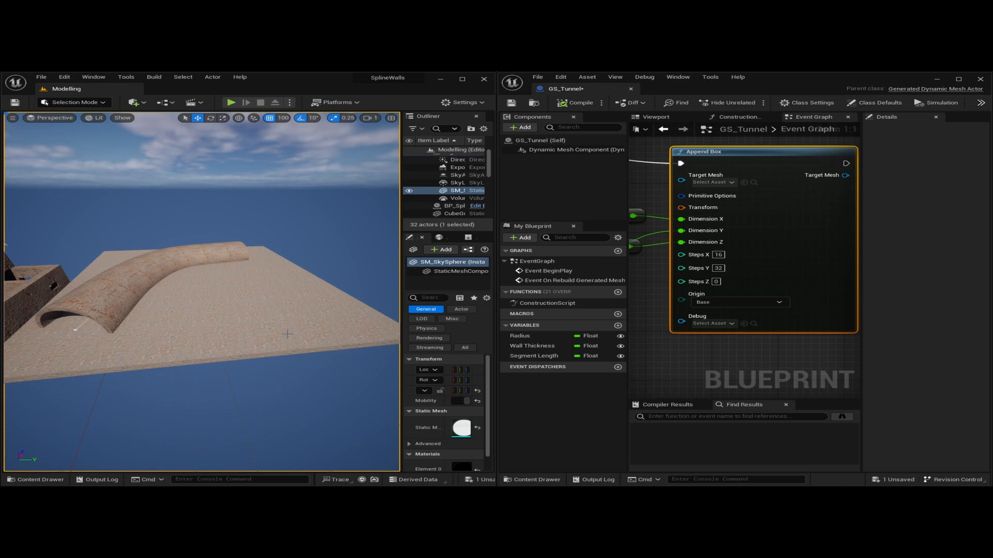
pyautogui.hotkey('ctrl', 'space')
pyautogui.moveTo(218, 364); pyautogui.dragTo(241, 265)
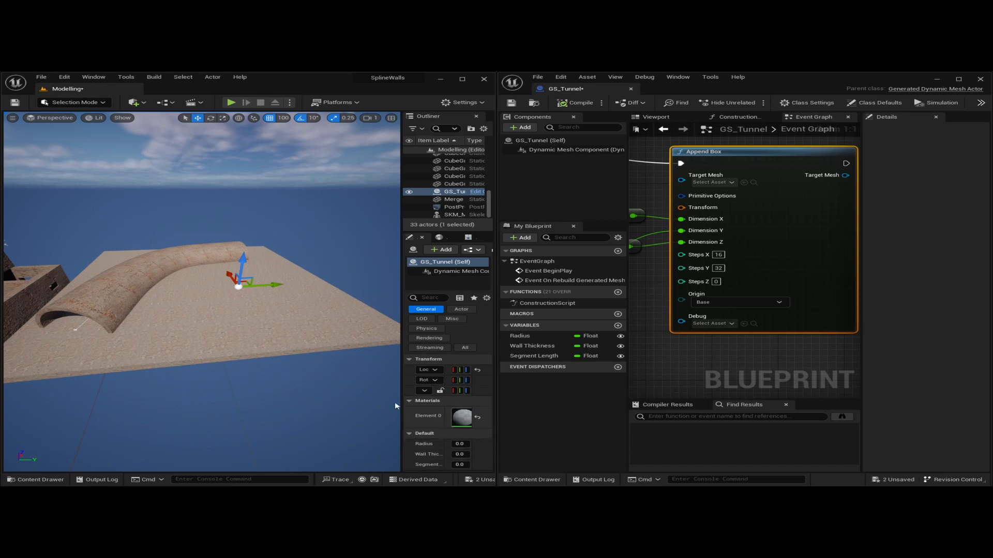
pyautogui.moveTo(402, 380); pyautogui.dragTo(351, 372)
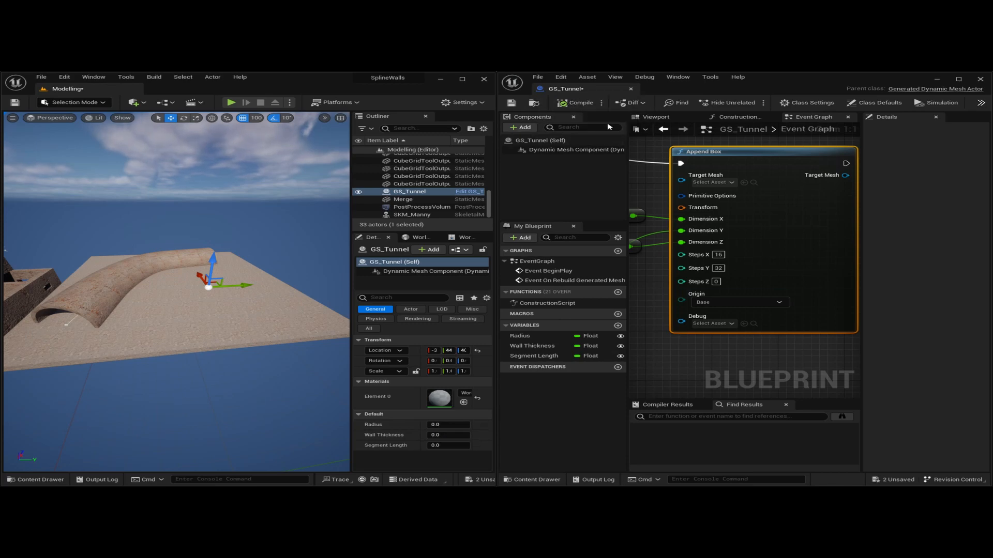
# Set the default values of the Radius variable to 250 and the Wall Thickness variable to 40.
pyautogui.click(523, 336)
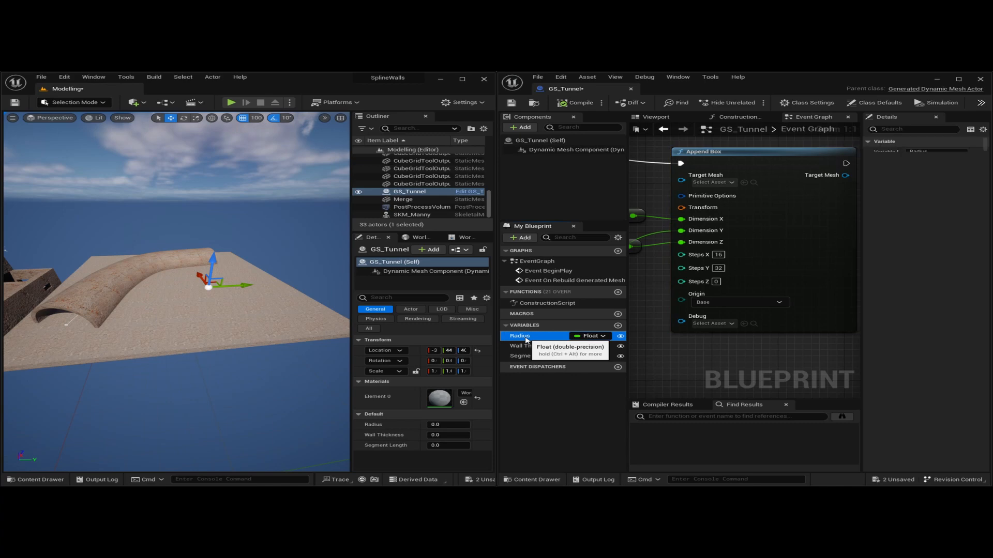
pyautogui.click(934, 307)
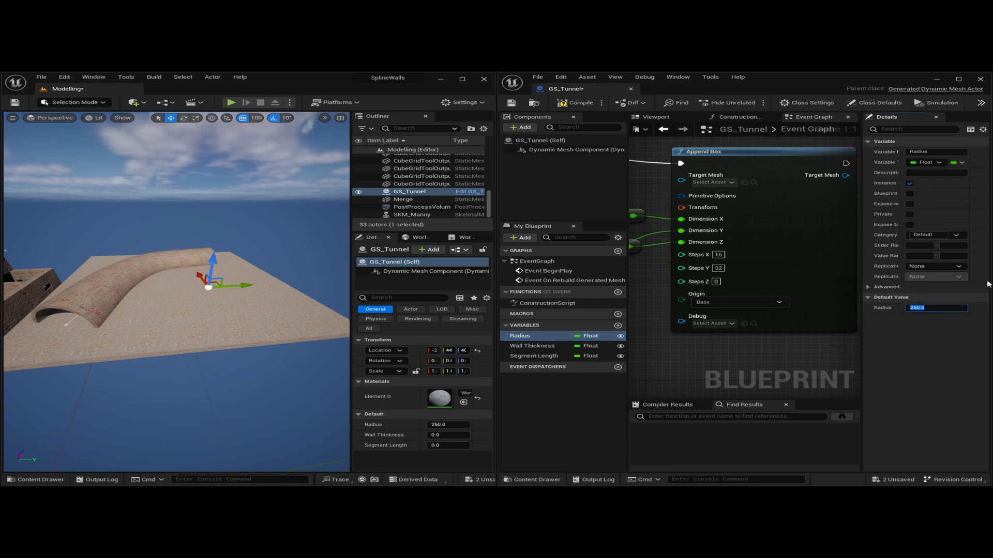
pyautogui.click(533, 346)
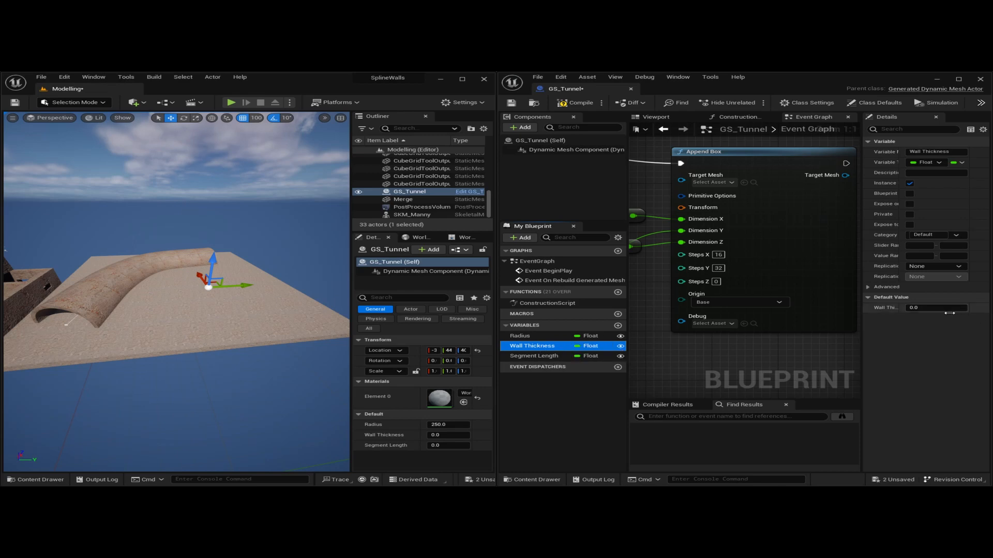
pyautogui.click(922, 309)
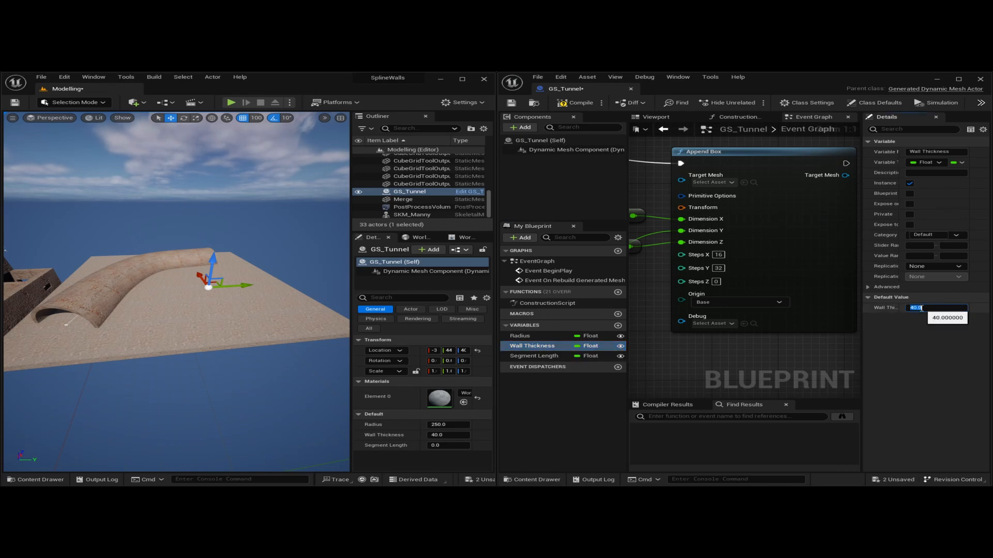
# Set the Segment Length variable's default value to 400 and compile the GS_Tunnel blueprint.
pyautogui.click(533, 356)
pyautogui.click(914, 307)
pyautogui.click(915, 308)
pyautogui.write('400')
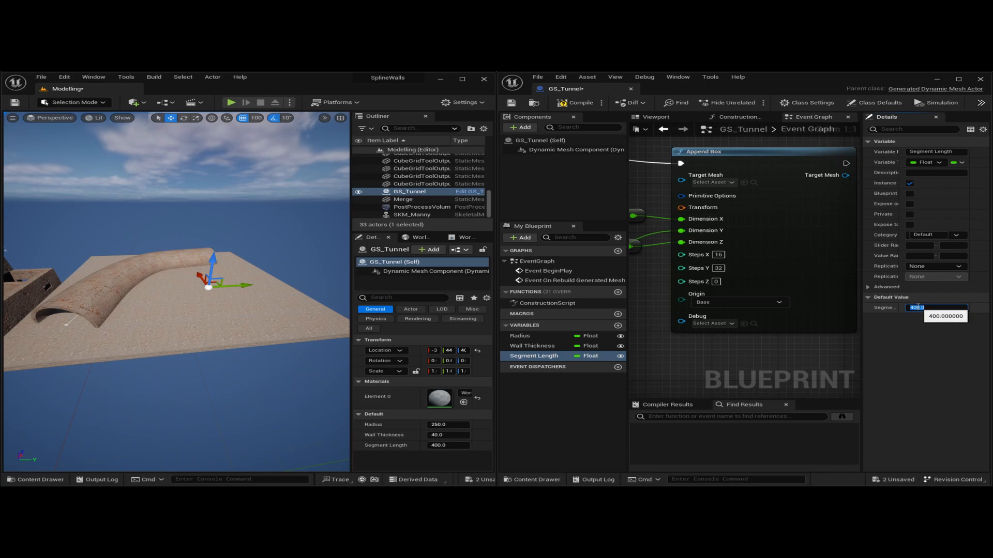
pyautogui.press('Return')
pyautogui.click(575, 102)
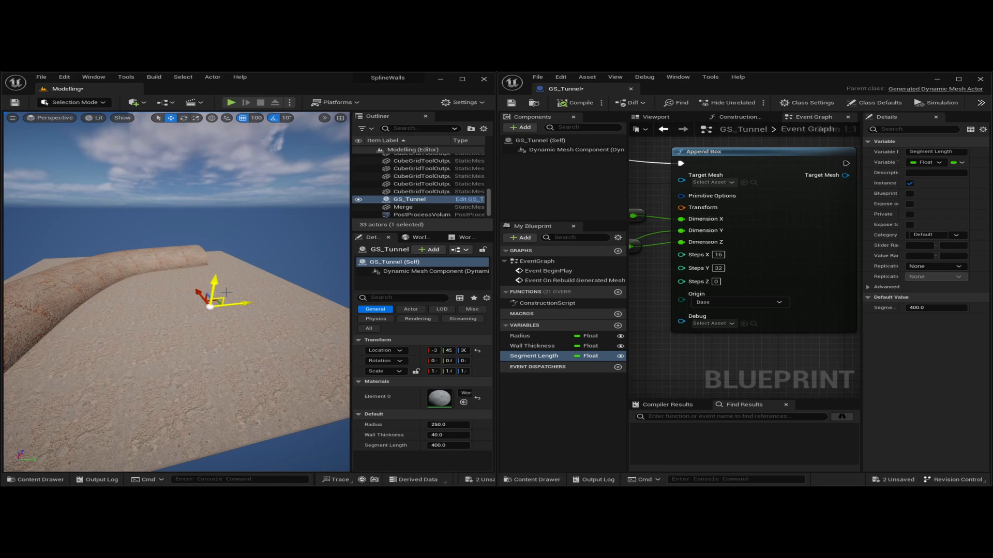
pyautogui.moveTo(653, 302); pyautogui.dragTo(770, 361, button='right')
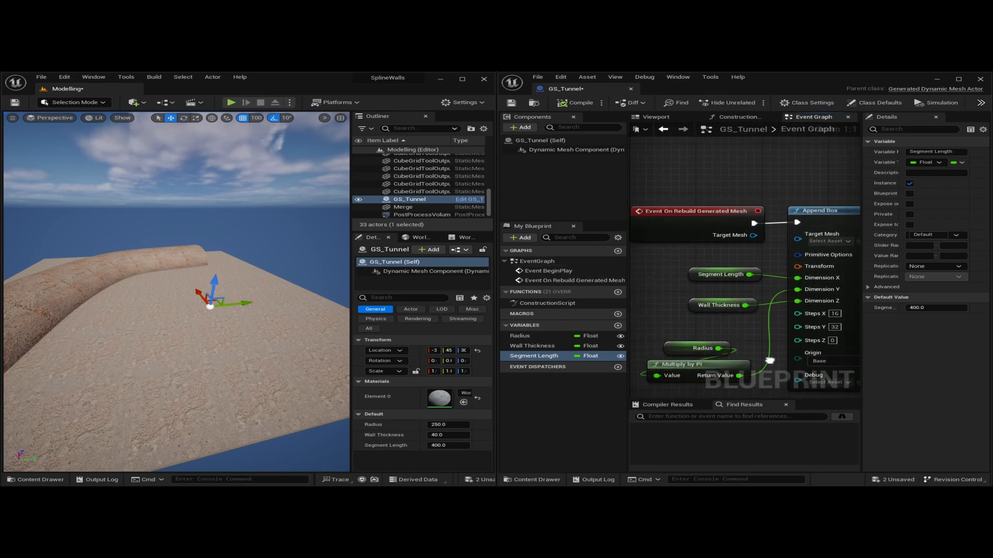
# Connect the rebuild event's Target Mesh to the Append Box node's Target Mesh and compile the blueprint.
pyautogui.moveTo(735, 240); pyautogui.dragTo(704, 242, button='right')
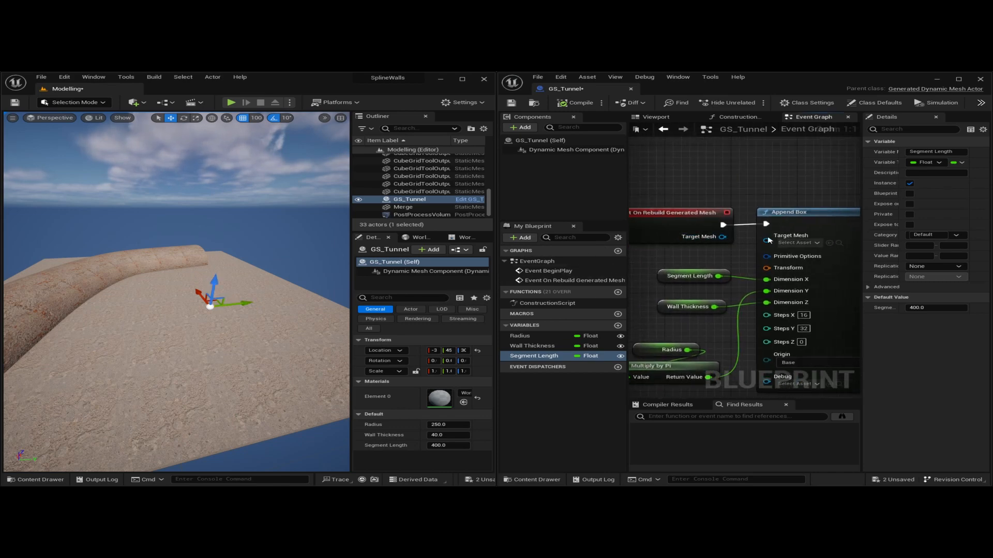
pyautogui.moveTo(767, 240); pyautogui.dragTo(722, 237)
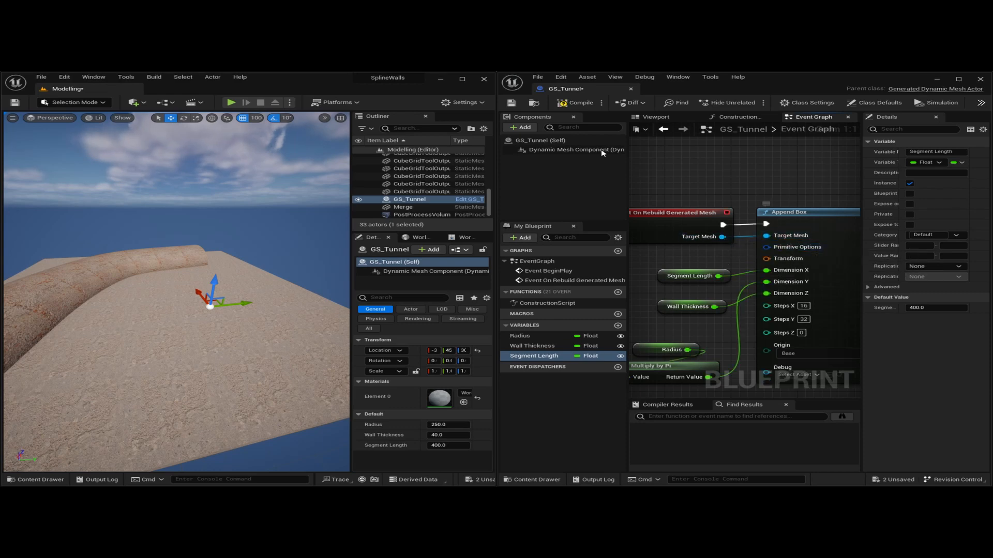
pyautogui.click(580, 103)
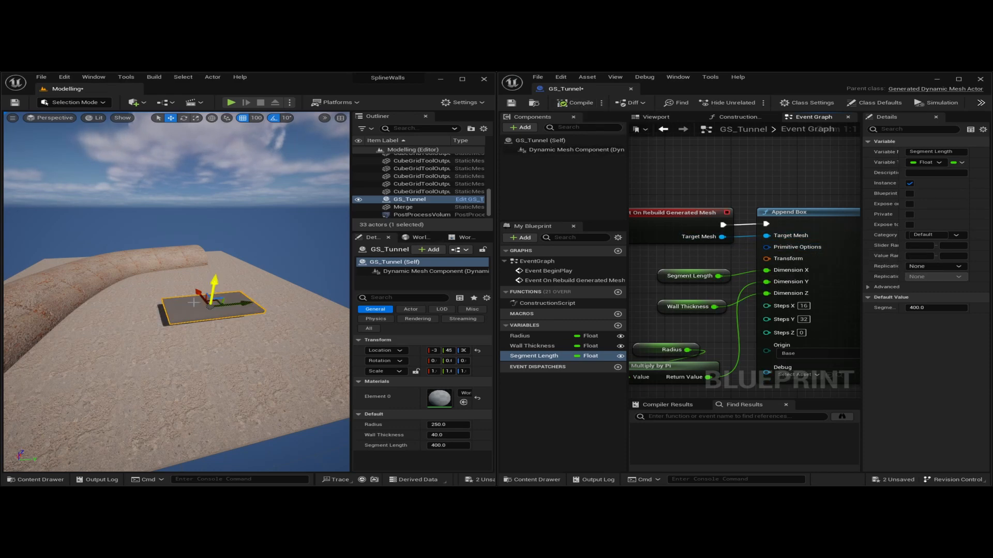
# Raise the GS_Tunnel actor vertically so its box mesh floats well above the ground in the level.
pyautogui.press('w')
pyautogui.moveTo(255, 345); pyautogui.dragTo(255, 345, button='right')
pyautogui.press('d')
pyautogui.press('w')
pyautogui.moveTo(214, 297); pyautogui.dragTo(215, 297, button='right')
pyautogui.press('d')
pyautogui.press('s')
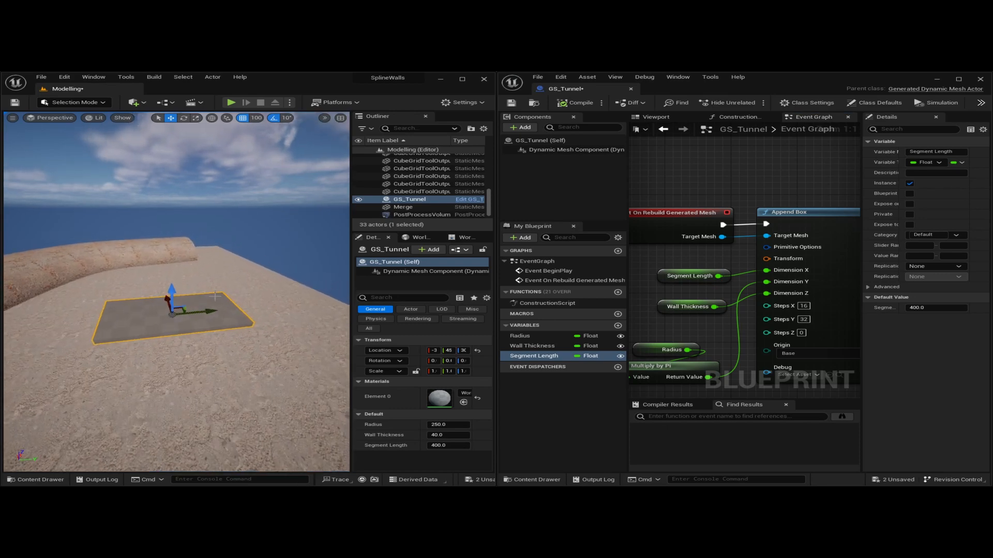
pyautogui.moveTo(169, 286); pyautogui.dragTo(175, 194)
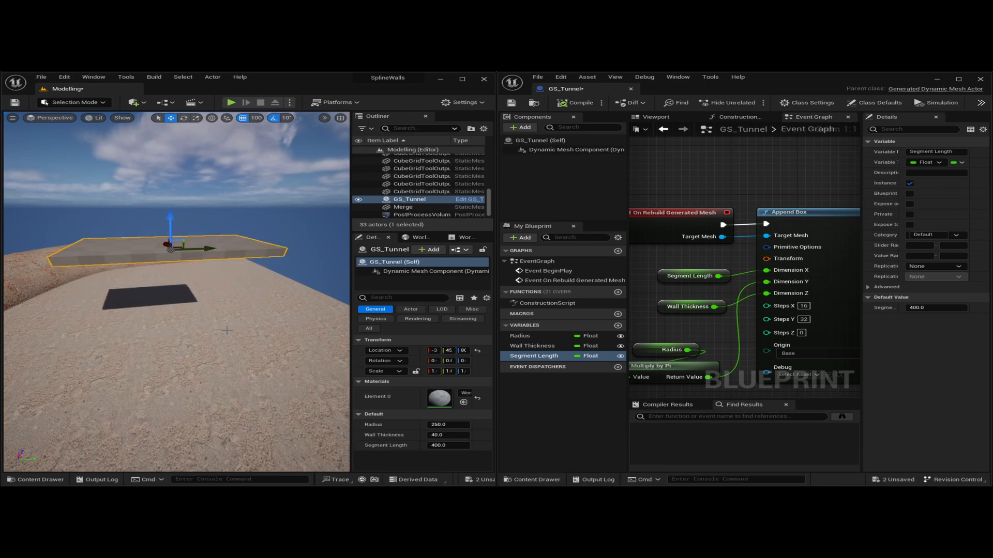
pyautogui.moveTo(227, 330); pyautogui.dragTo(227, 330, button='right')
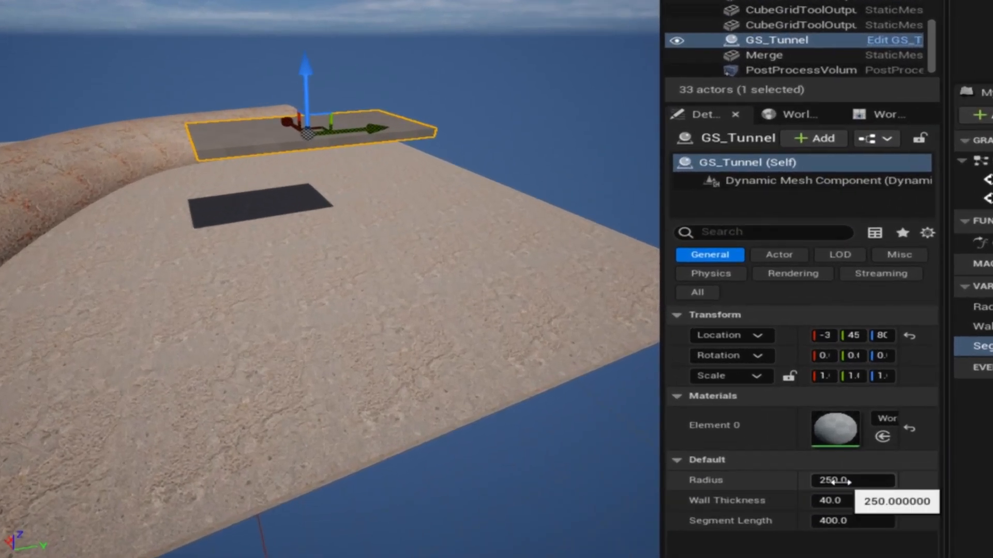
# Test the placed GS_Tunnel actor with a Radius of 500, and restore the Radius to 250.
pyautogui.click(439, 425)
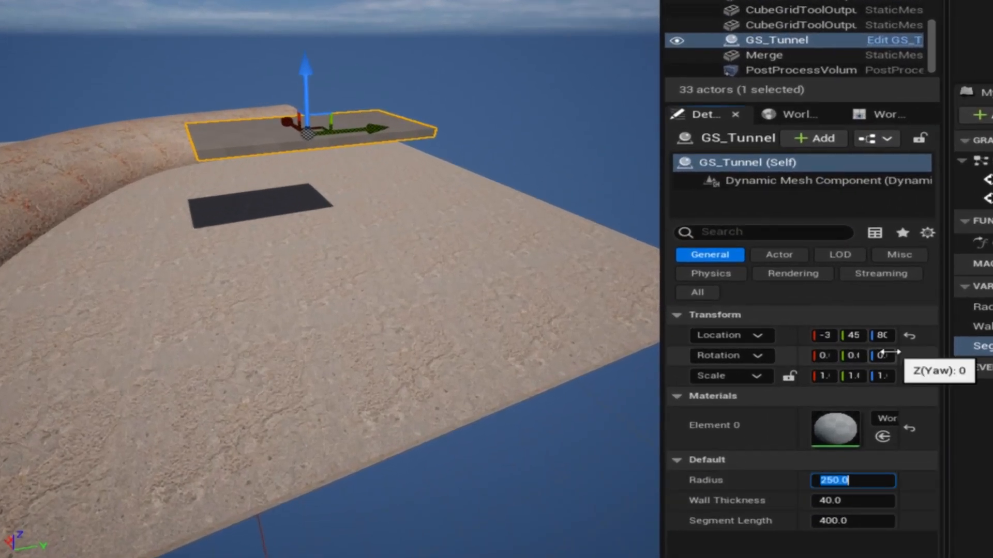
pyautogui.write('500')
pyautogui.press('Return')
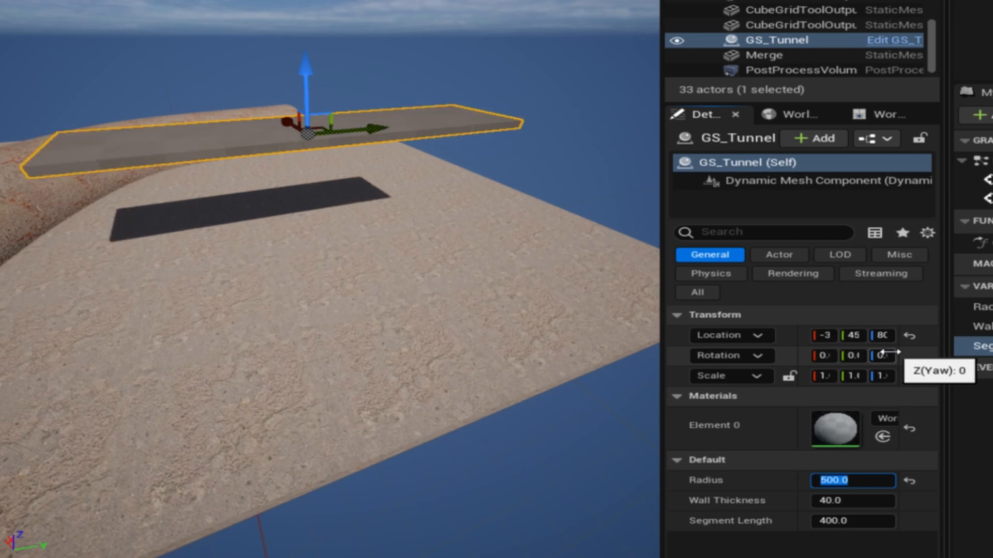
pyautogui.write('250')
pyautogui.press('Return')
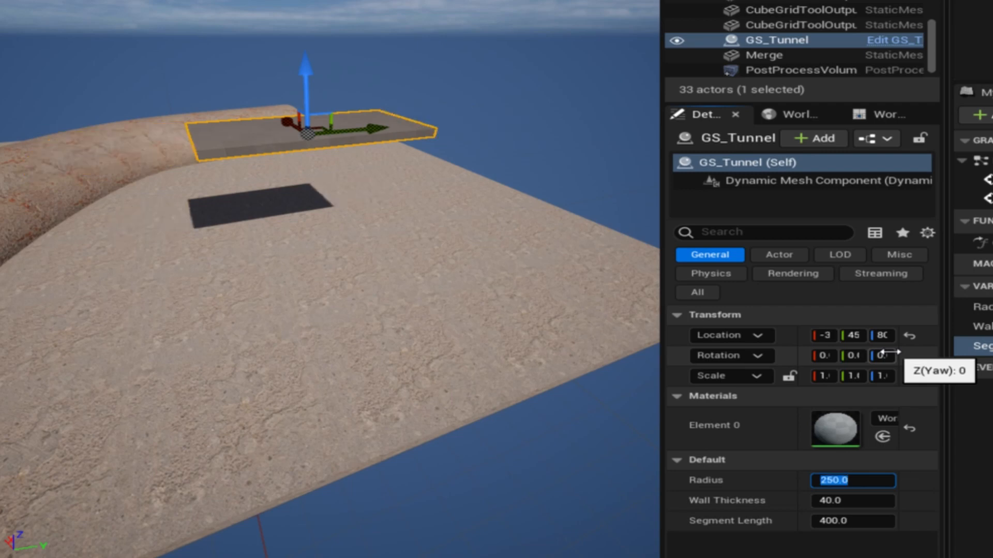
# Test the actor with a Wall Thickness of 100, and restore the Wall Thickness to 40.
pyautogui.click(840, 499)
pyautogui.write('100')
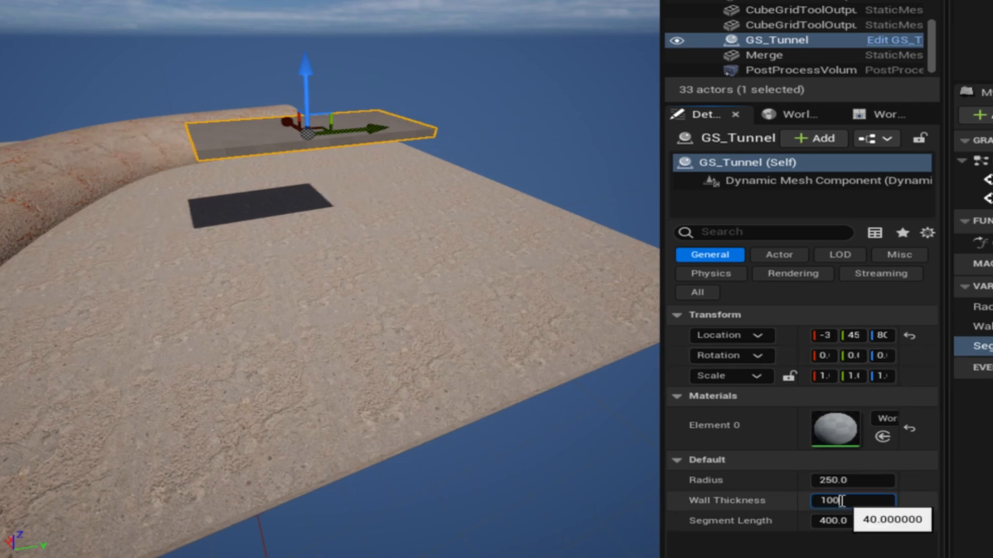
pyautogui.press('Return')
pyautogui.write('40')
pyautogui.press('Return')
# Test the actor with a Segment Length of 1000, and restore the Segment Length to 400.
pyautogui.click(838, 521)
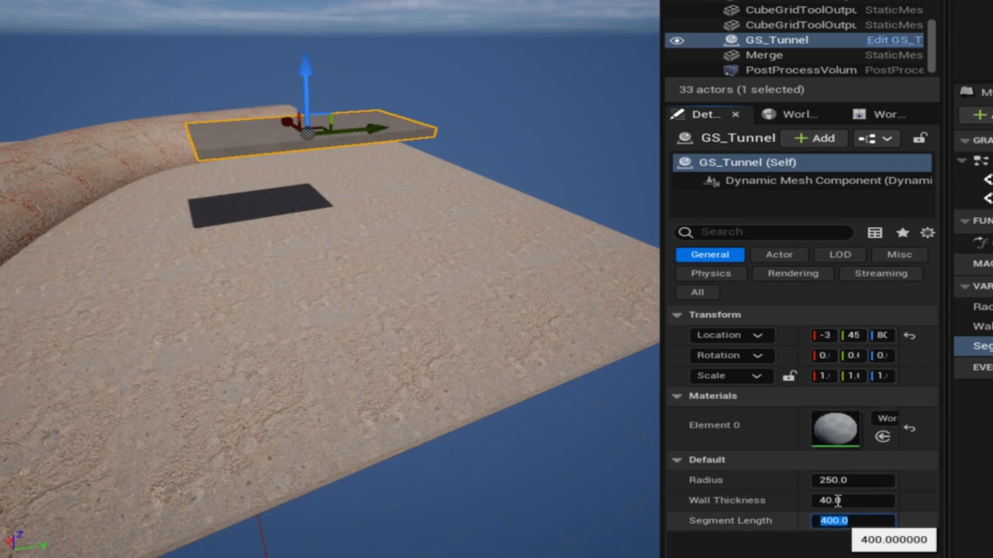
pyautogui.write('10')
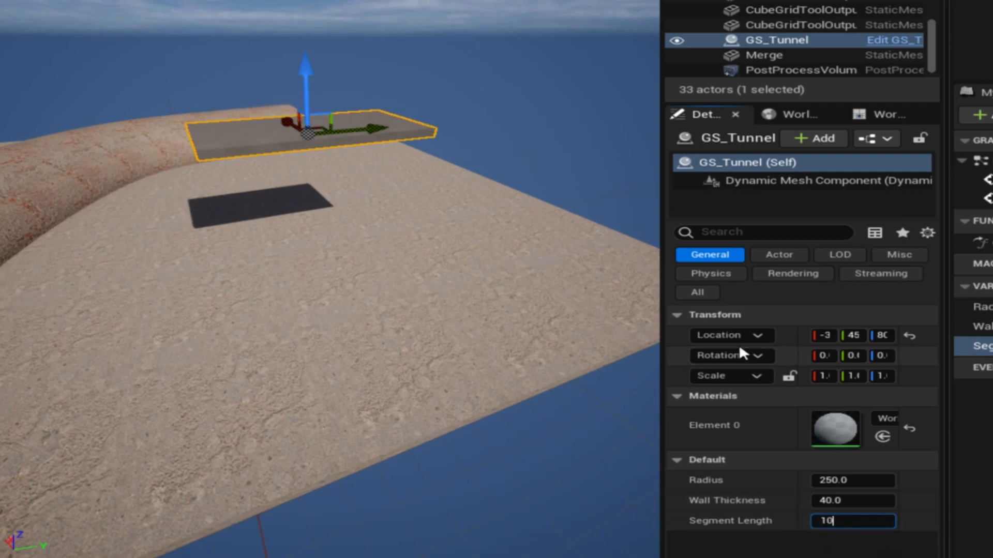
pyautogui.write('00')
pyautogui.press('Return')
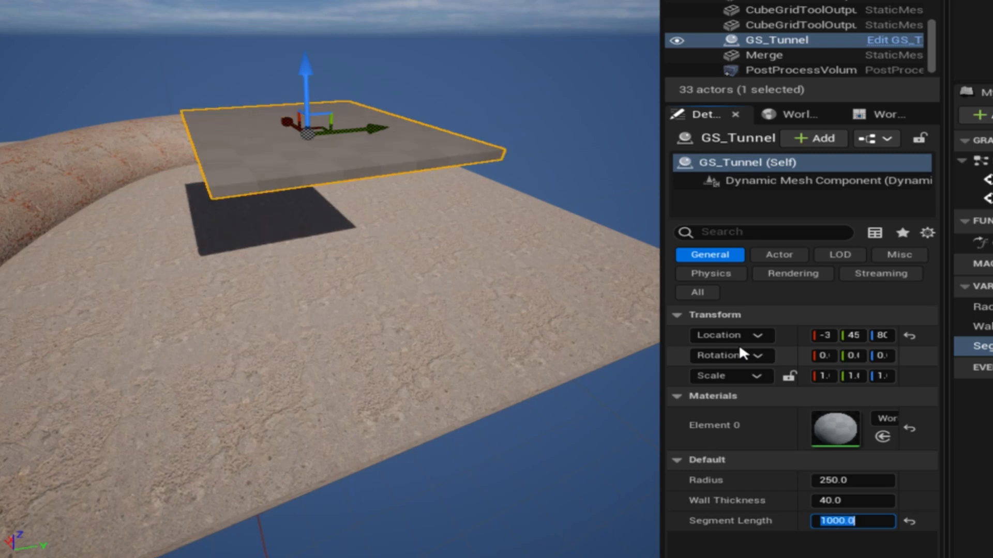
pyautogui.write('400')
pyautogui.press('Return')
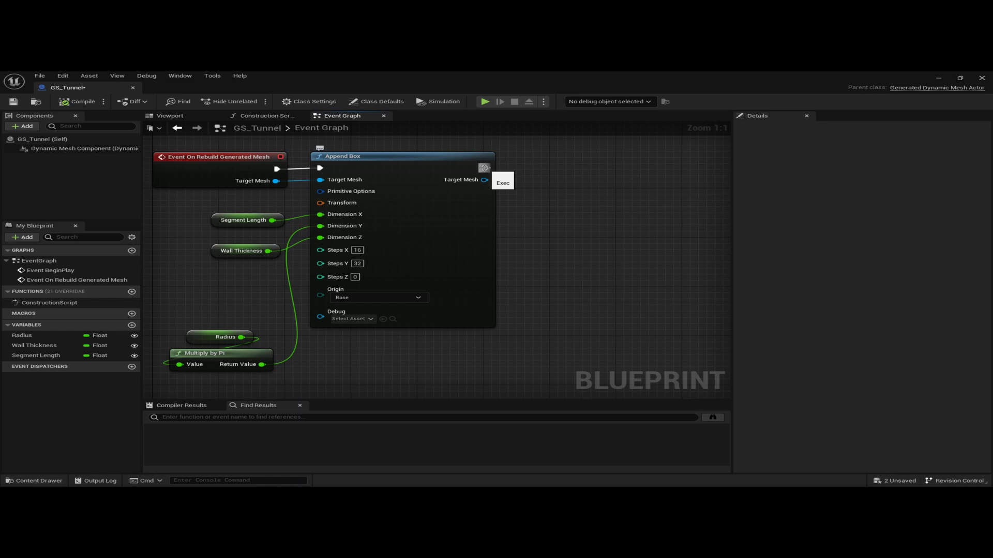
# Add an Apply Bend Warp to Mesh node after Append Box, connect their Target Mesh pins and align it with Append Box.
pyautogui.moveTo(484, 168); pyautogui.dragTo(548, 167)
pyautogui.write('apply ')
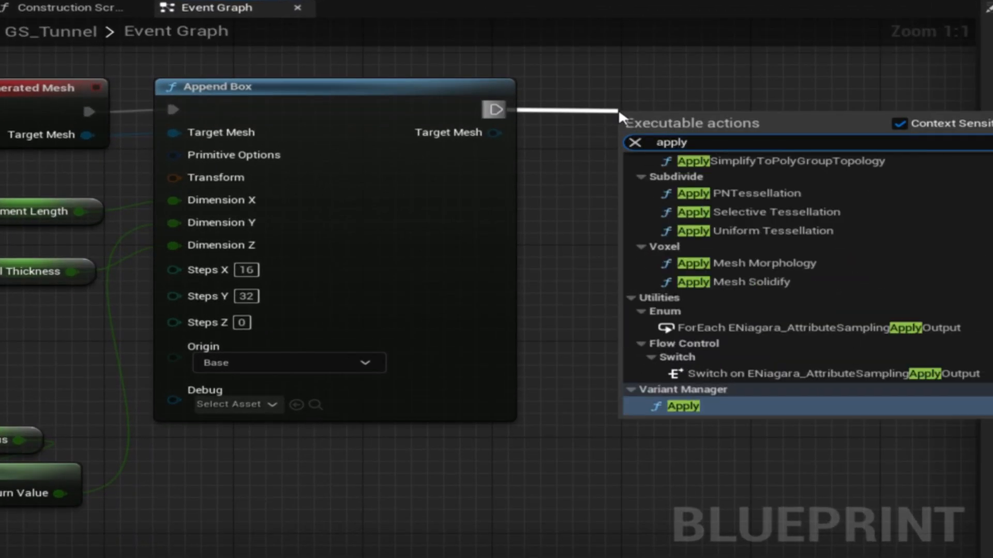
pyautogui.write('bend')
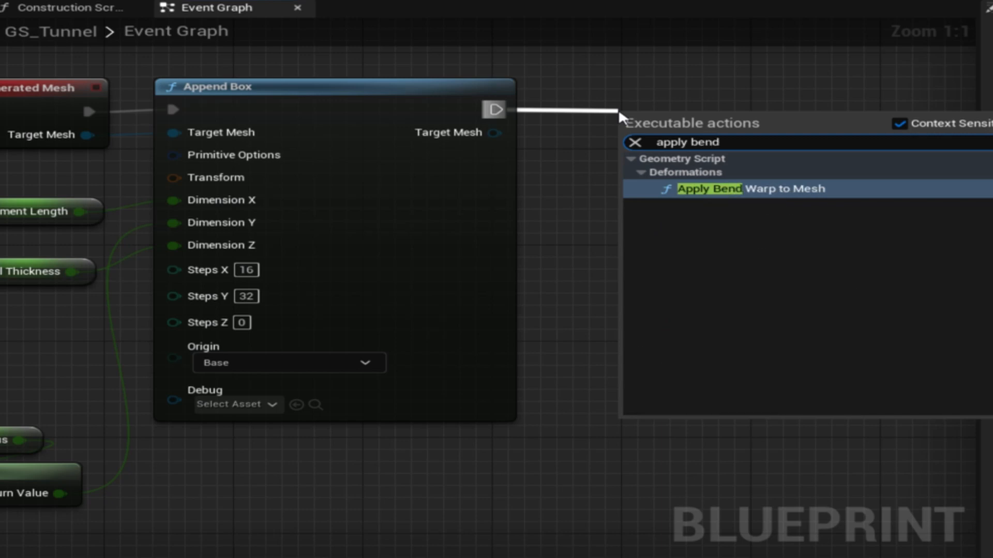
pyautogui.click(797, 188)
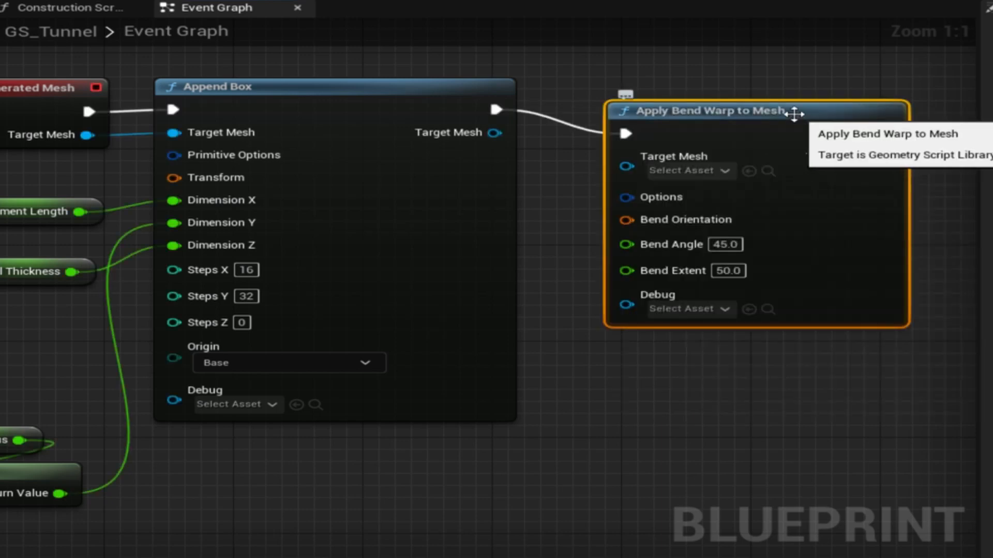
pyautogui.moveTo(849, 98); pyautogui.dragTo(864, 86)
pyautogui.moveTo(495, 133); pyautogui.dragTo(677, 139)
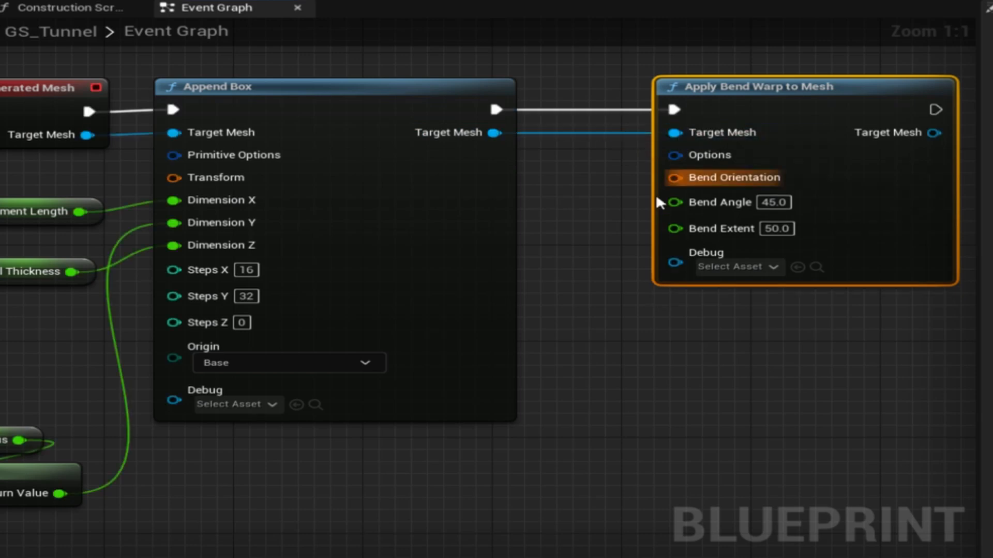
# Set the Apply Bend Warp to Mesh node's Bend Angle to 180 and compile the blueprint.
pyautogui.moveTo(619, 195); pyautogui.dragTo(631, 207, button='right')
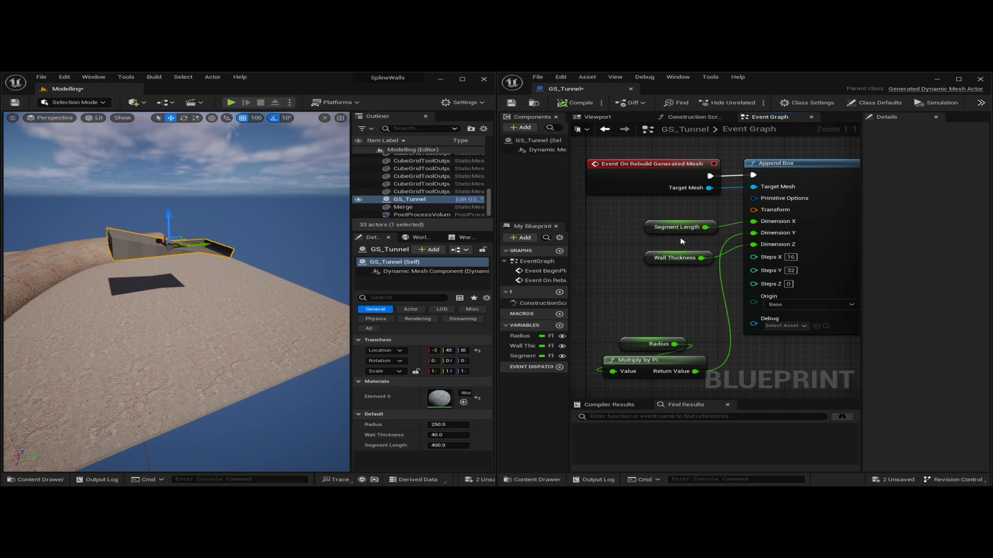
pyautogui.moveTo(707, 300); pyautogui.dragTo(447, 305, button='right')
pyautogui.moveTo(760, 300); pyautogui.dragTo(686, 307, button='right')
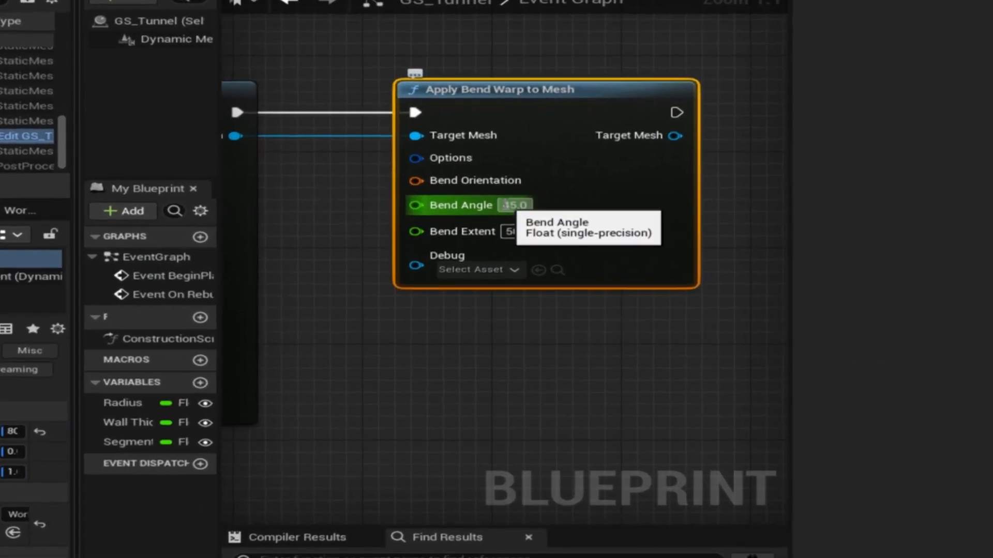
pyautogui.click(502, 204)
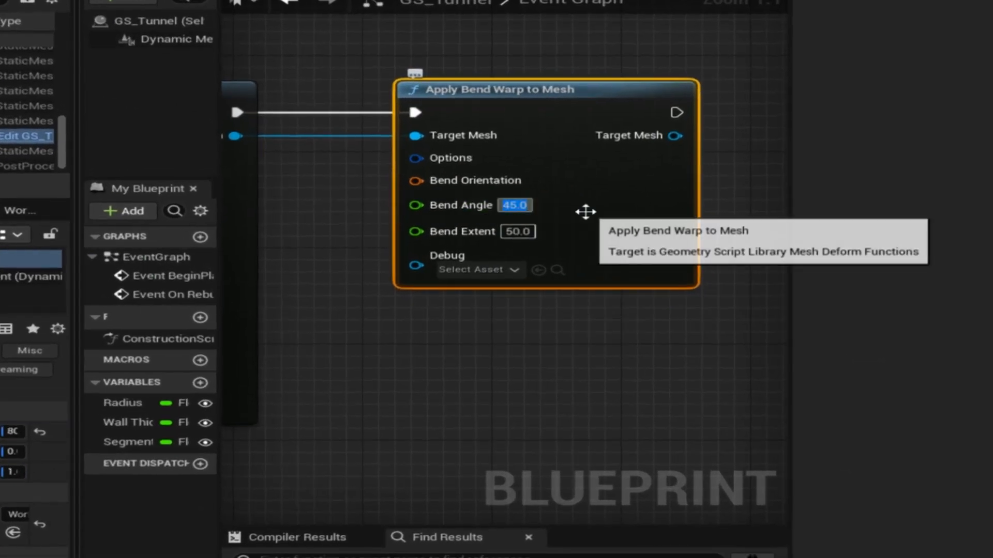
pyautogui.write('180')
pyautogui.press('Return')
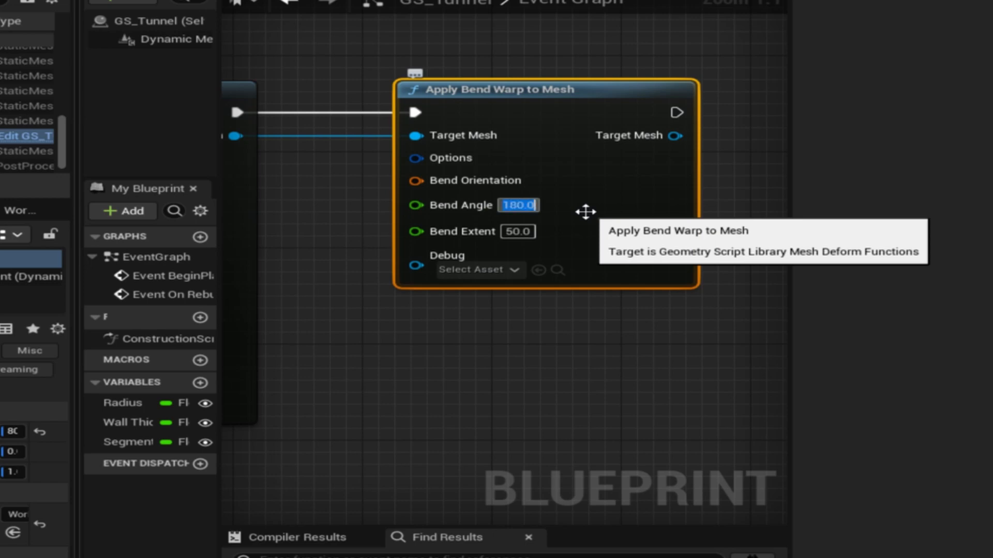
pyautogui.press('F7')
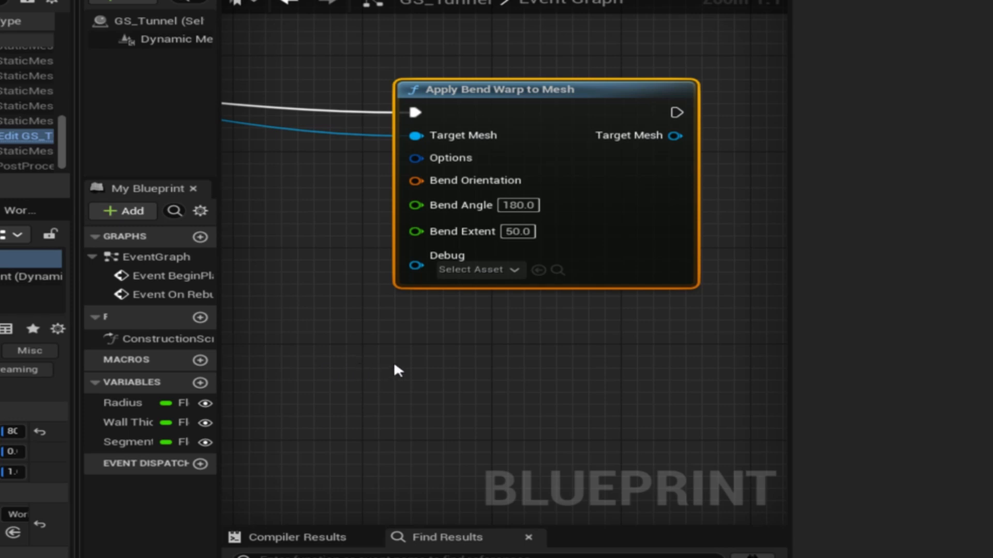
# Add a Make Transform node and place it just below the Apply Bend Warp to Mesh node.
pyautogui.moveTo(421, 355); pyautogui.dragTo(616, 384, button='right')
pyautogui.moveTo(644, 288); pyautogui.dragTo(541, 298, button='right')
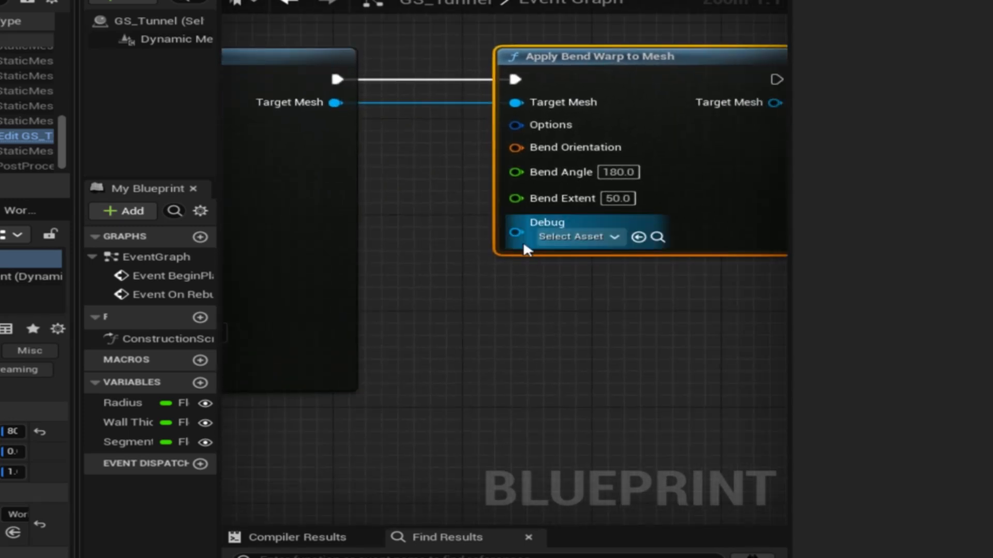
pyautogui.rightClick(486, 372)
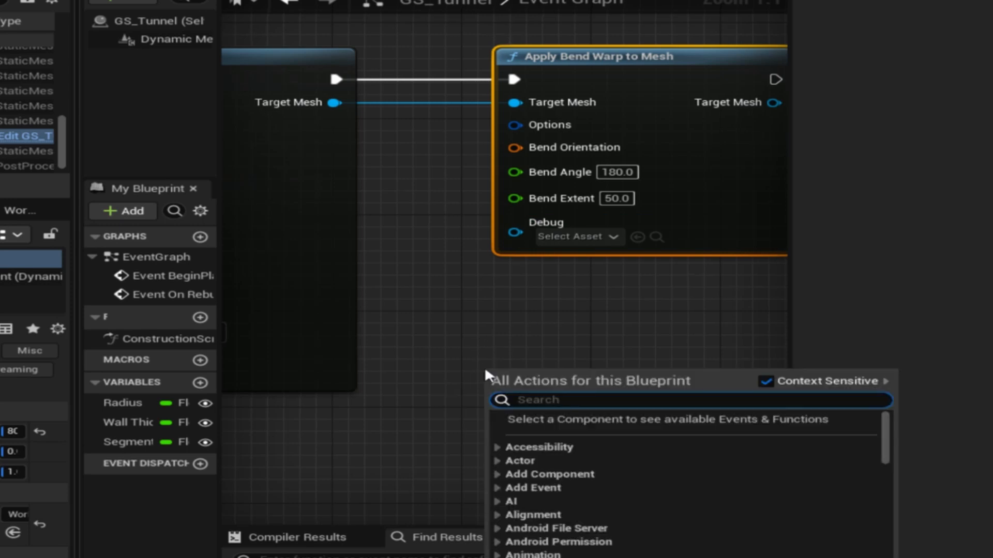
pyautogui.write('make tran')
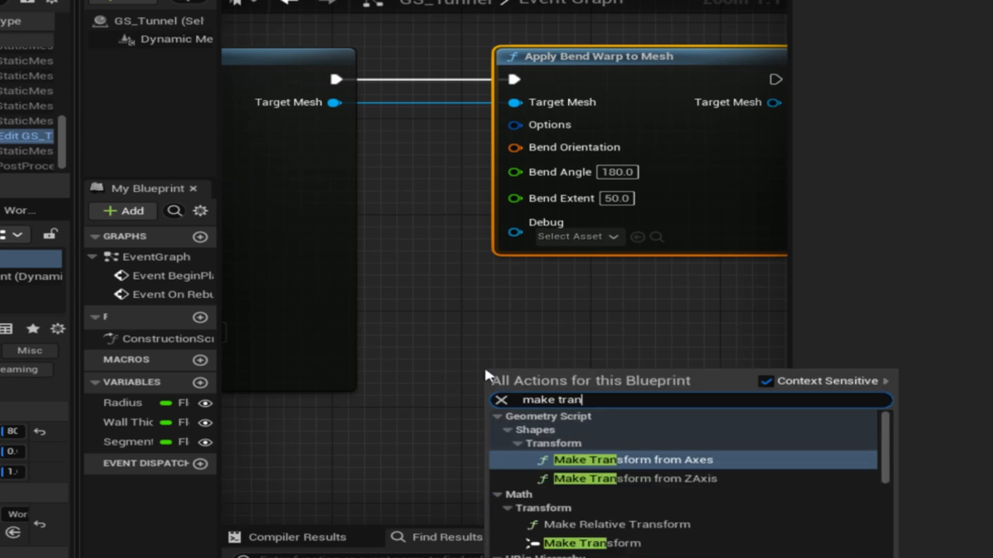
pyautogui.click(590, 544)
pyautogui.moveTo(616, 374); pyautogui.dragTo(523, 302)
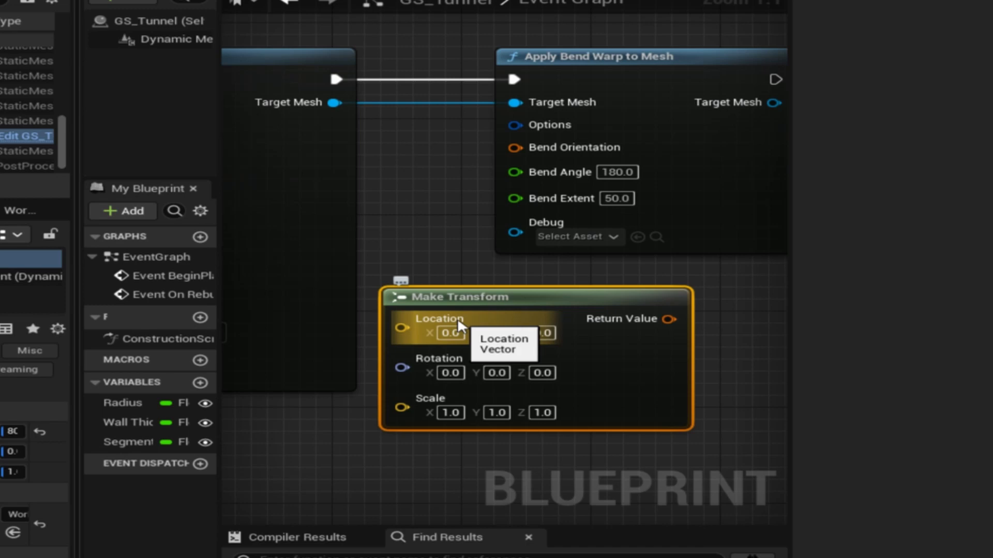
# Set Make Transform's Rotation X to 90, connect its Return Value to the warp node's Bend Orientation, and compile.
pyautogui.click(451, 373)
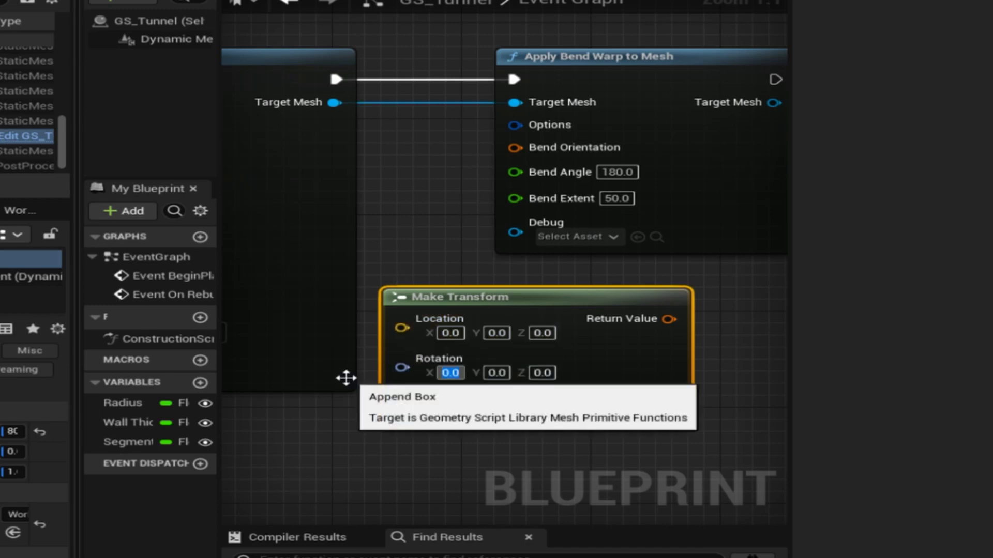
pyautogui.write('90')
pyautogui.press('Return')
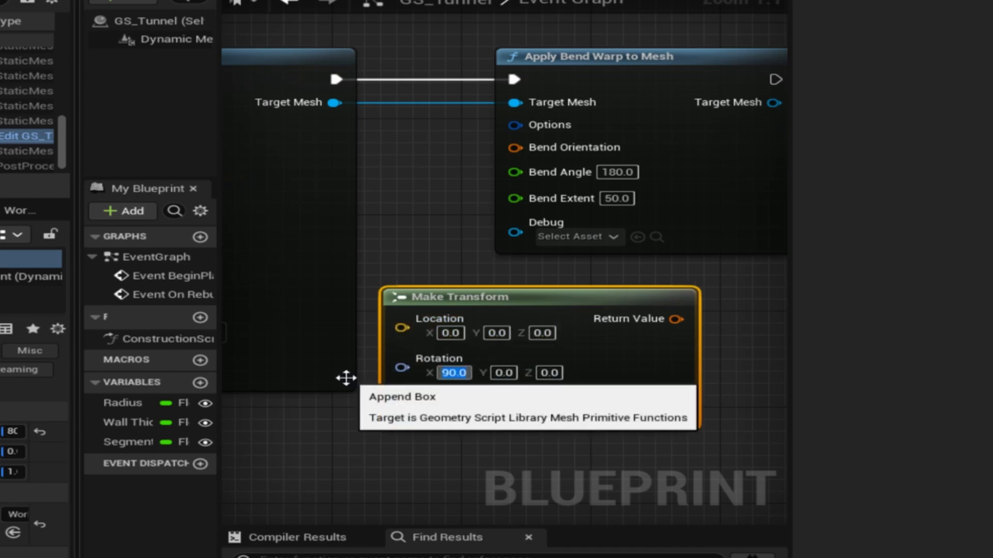
pyautogui.moveTo(672, 319); pyautogui.dragTo(513, 151)
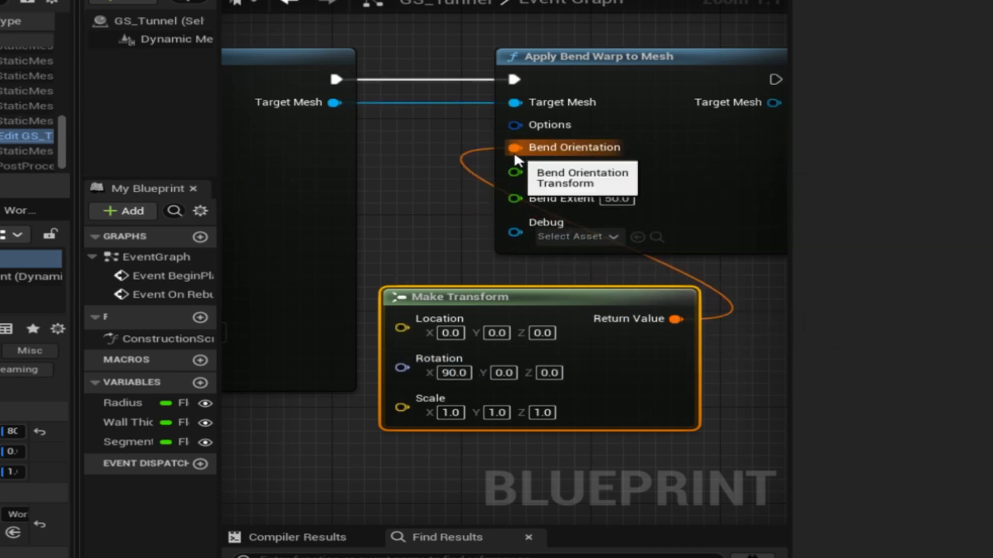
pyautogui.press('F7')
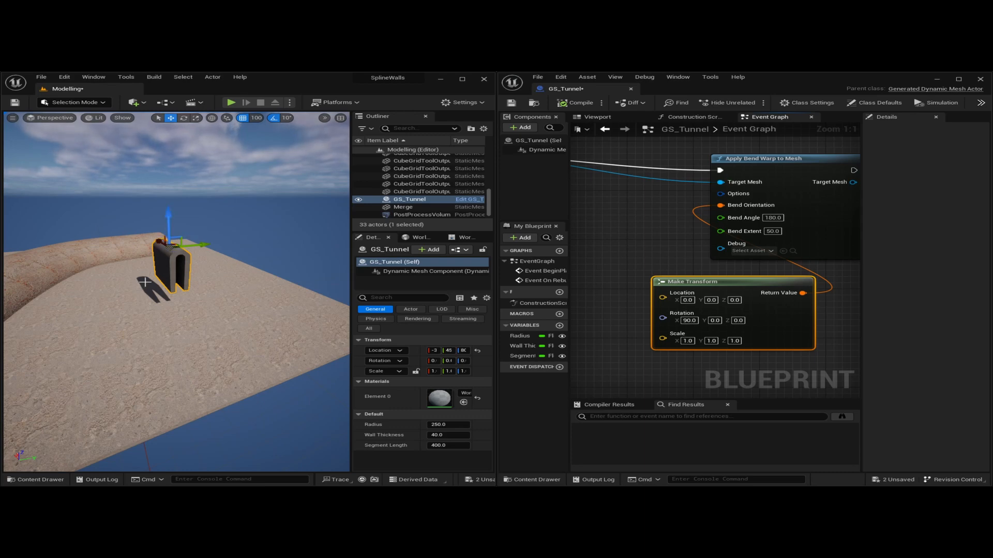
# Maximize the Blueprint editor and space the Make Transform and Apply Bend Warp to Mesh nodes apart.
pyautogui.scroll(-2, 207, 259)
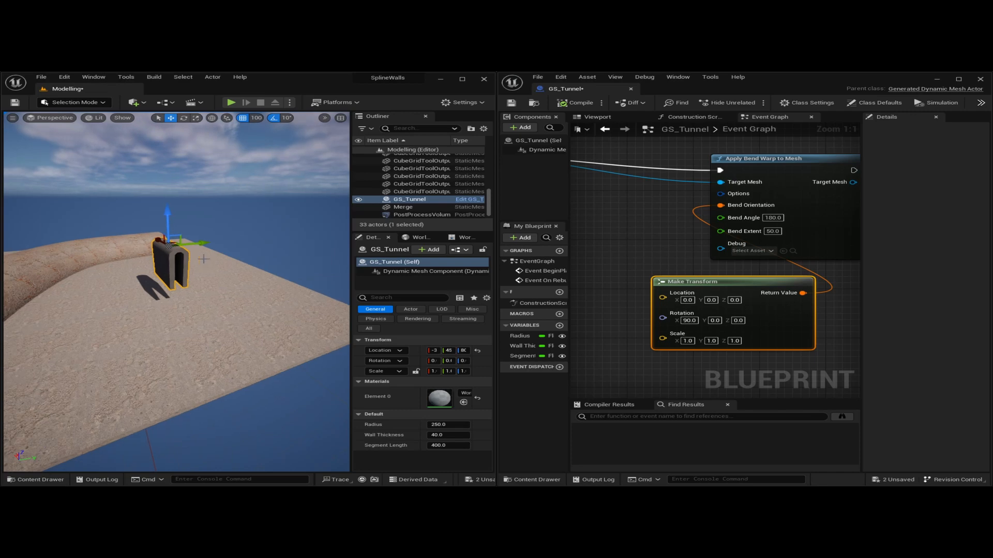
pyautogui.moveTo(230, 261); pyautogui.dragTo(216, 269, button='right')
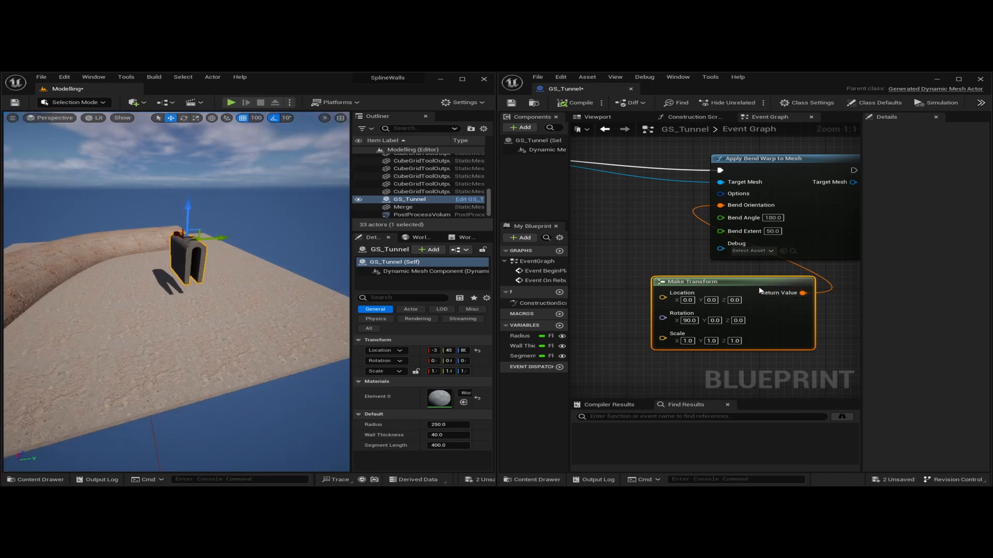
pyautogui.moveTo(752, 286); pyautogui.dragTo(670, 274)
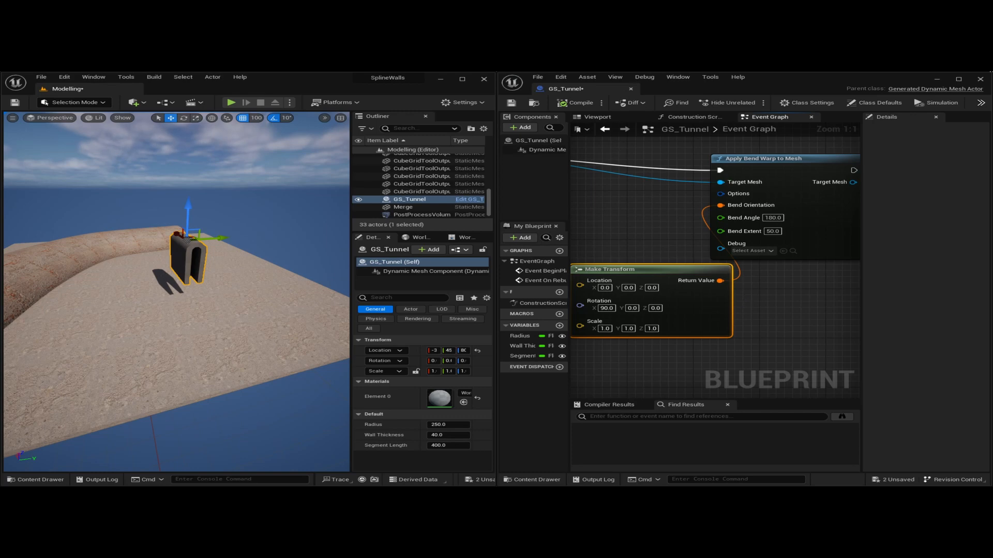
pyautogui.click(959, 79)
pyautogui.moveTo(492, 269); pyautogui.dragTo(557, 269, button='right')
pyautogui.moveTo(442, 163); pyautogui.dragTo(565, 163)
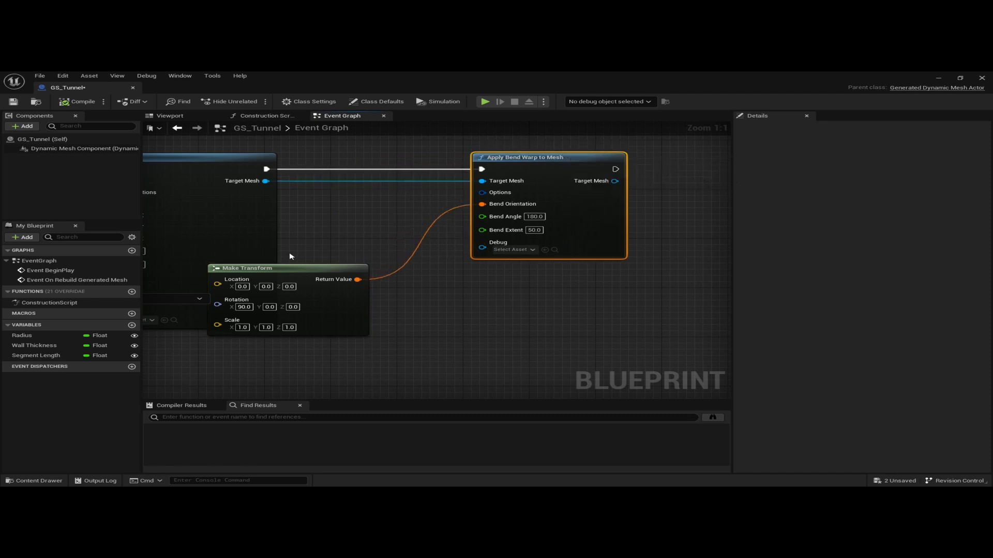
# Place Make Transform just before the warp node and add a Divide node that divides Multiply by Pi's Return Value by 2.
pyautogui.moveTo(316, 270); pyautogui.dragTo(397, 202)
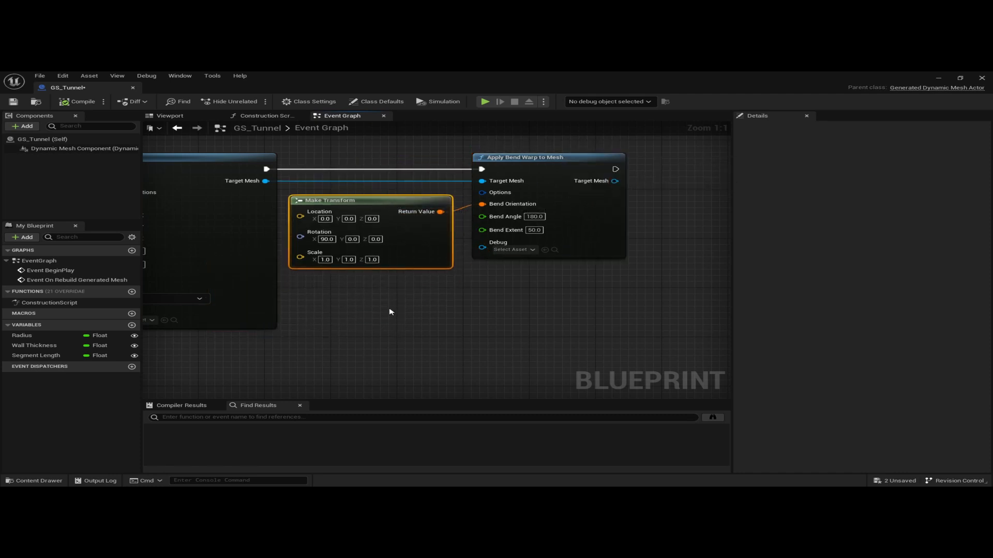
pyautogui.moveTo(366, 335); pyautogui.dragTo(576, 306, button='right')
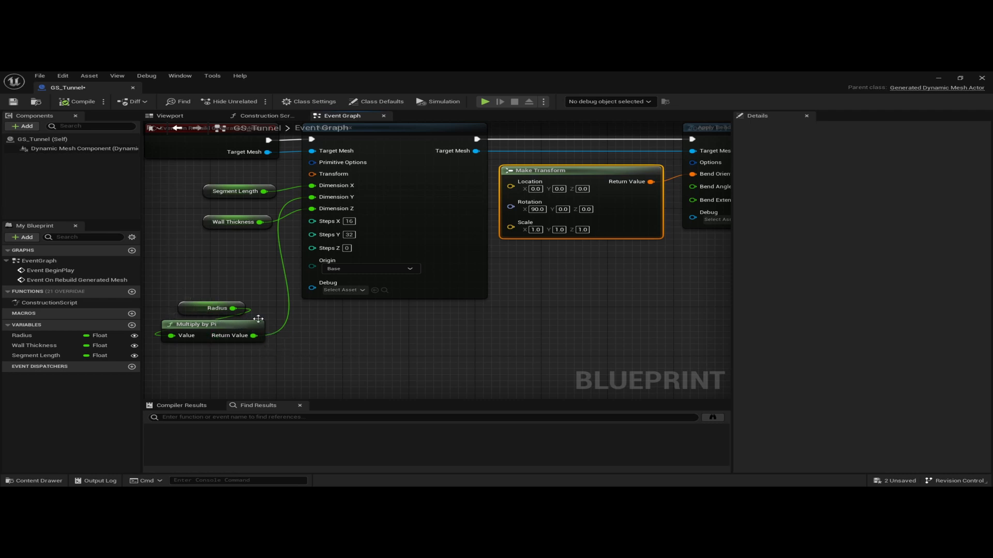
pyautogui.moveTo(253, 335); pyautogui.dragTo(627, 289)
pyautogui.write('/')
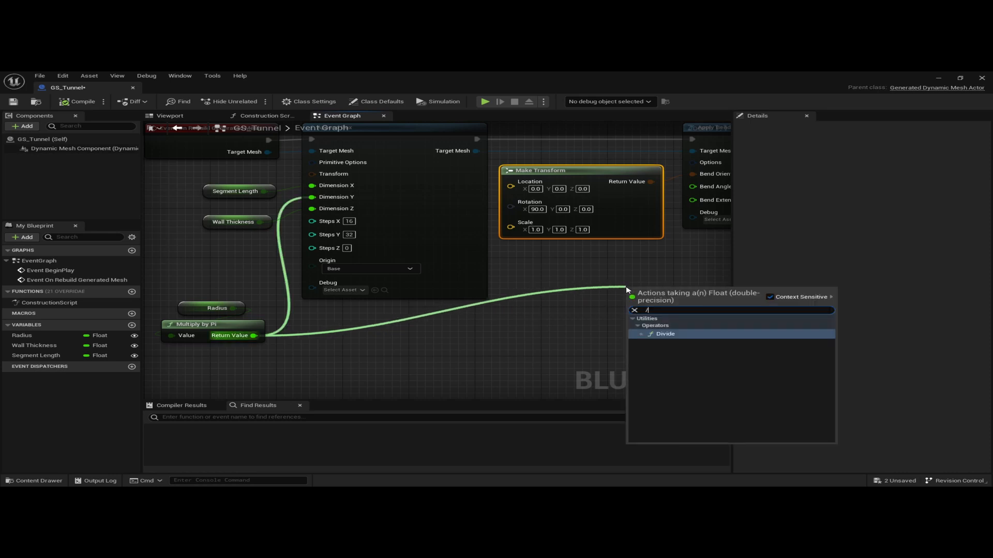
pyautogui.click(667, 334)
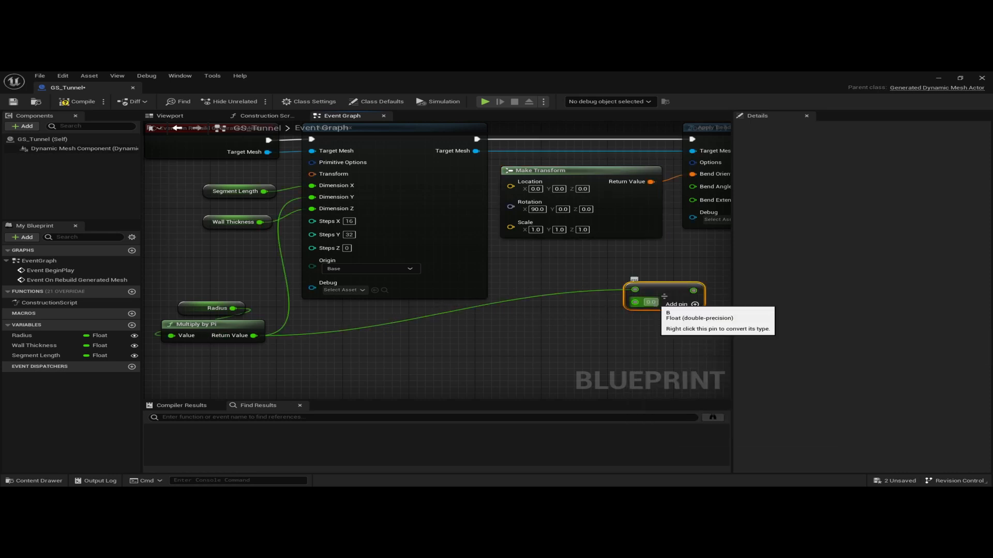
pyautogui.write('2')
pyautogui.press('Return')
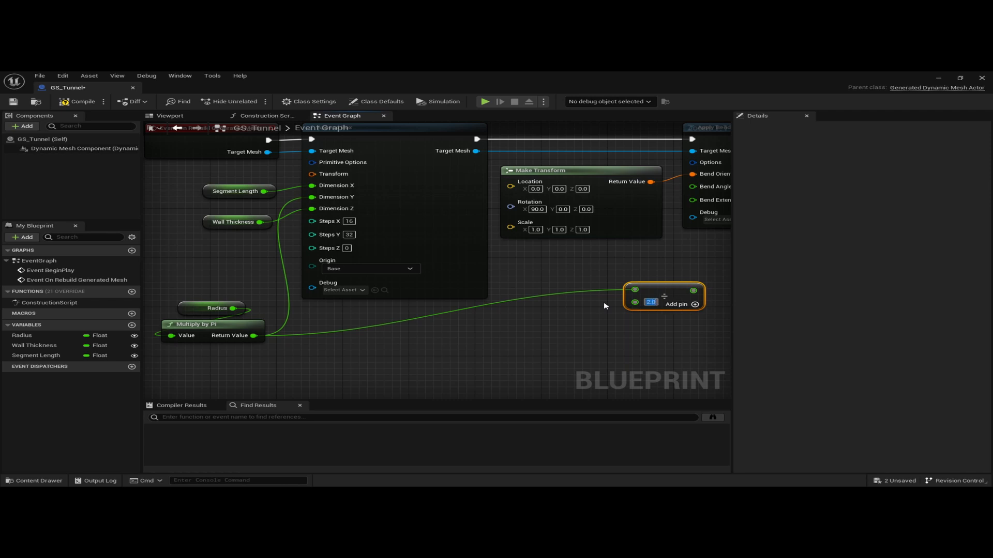
# Connect the Divide result to Apply Bend Warp to Mesh's Bend Extent and compile the blueprint.
pyautogui.moveTo(665, 288); pyautogui.dragTo(703, 201)
pyautogui.moveTo(714, 257); pyautogui.dragTo(500, 279, button='right')
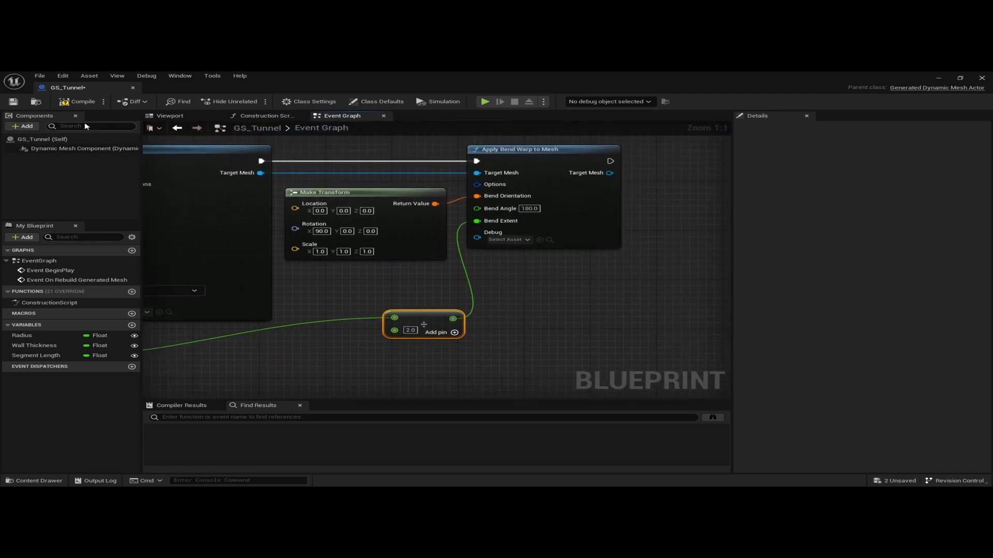
pyautogui.click(82, 102)
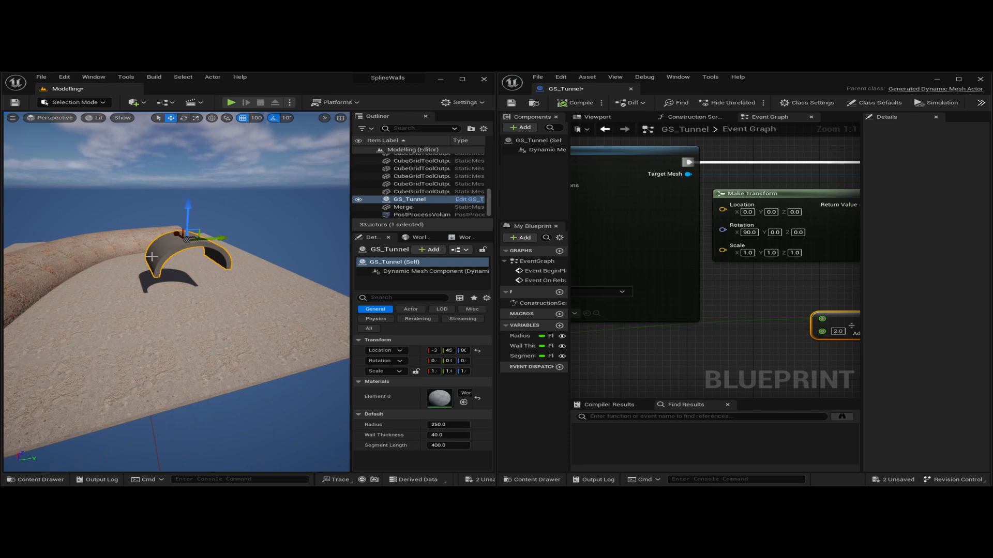
# Test the GS_Tunnel actor in the level with Radius values of 500 and 100 and a Wall Thickness of 10.
pyautogui.moveTo(244, 296); pyautogui.dragTo(223, 271, button='right')
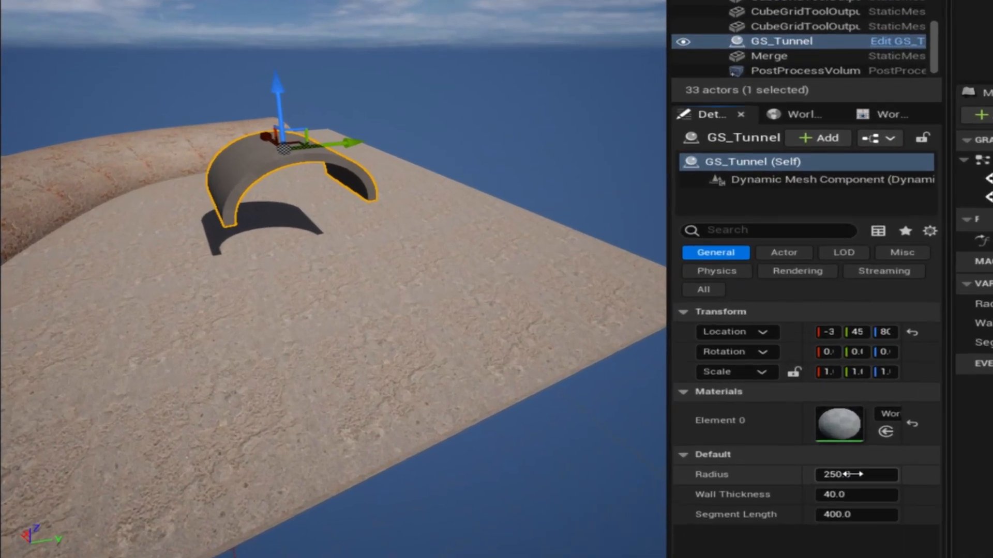
pyautogui.click(445, 425)
pyautogui.write('500')
pyautogui.press('Return')
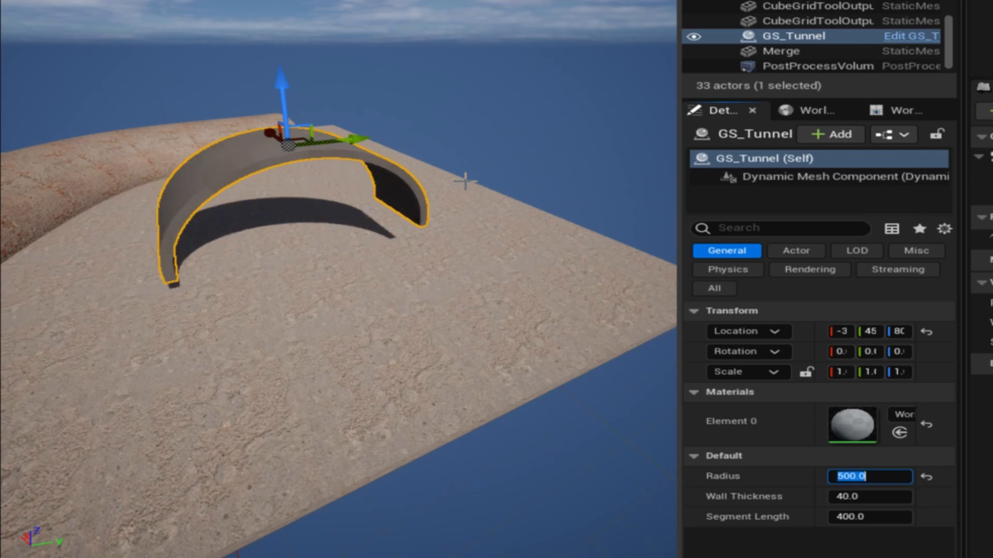
pyautogui.write('100')
pyautogui.press('Return')
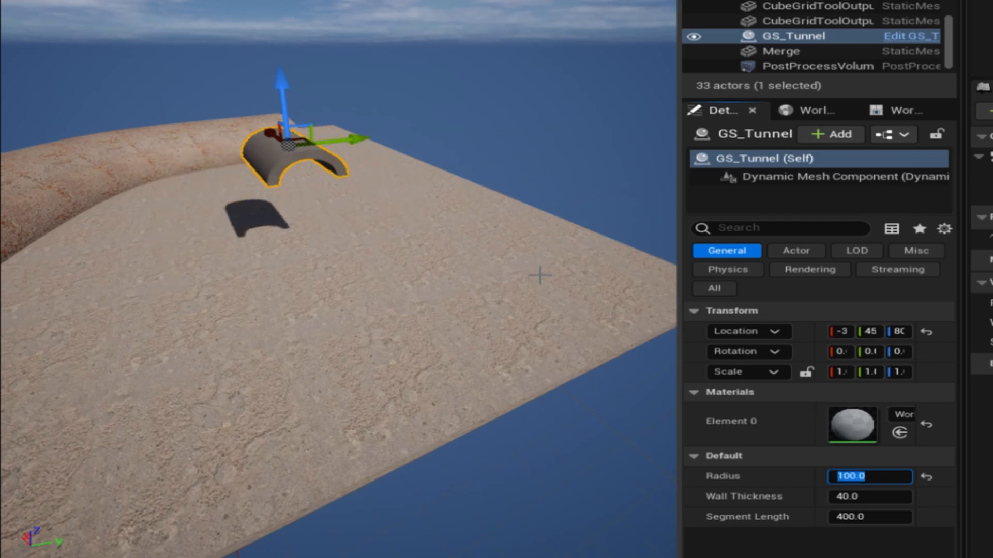
pyautogui.click(861, 497)
pyautogui.write('10')
pyautogui.press('Return')
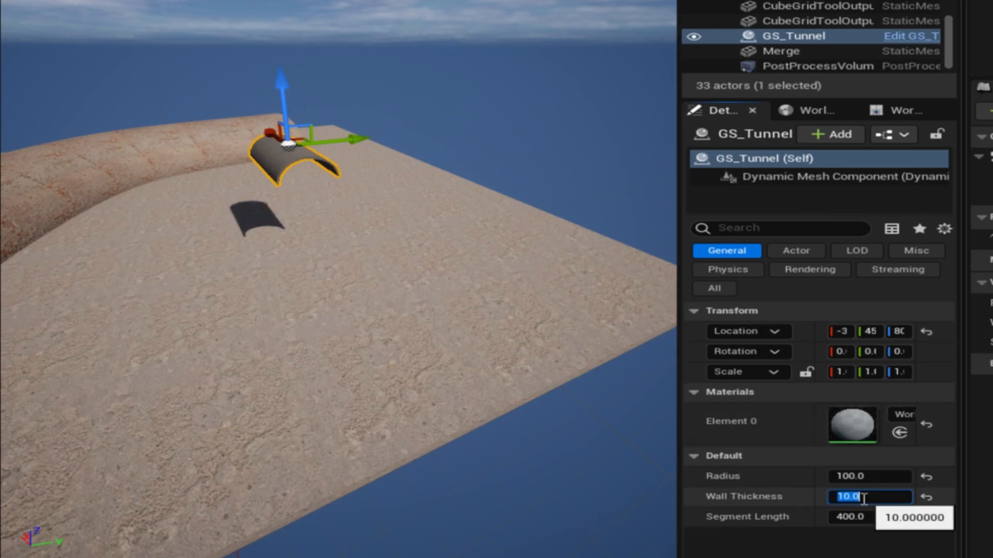
# Set the GS_Tunnel actor's Segment Length to 600.
pyautogui.click(869, 516)
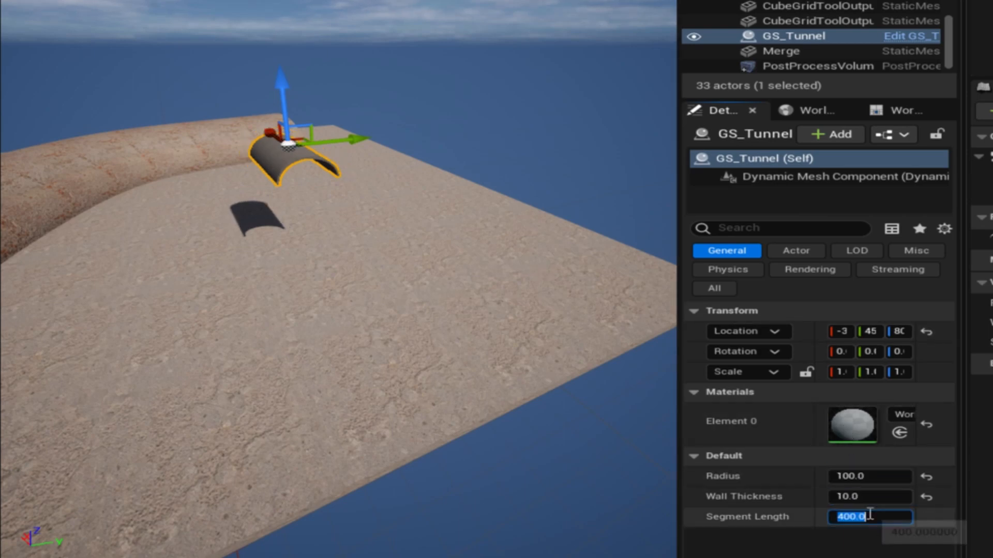
pyautogui.write('600')
pyautogui.press('Return')
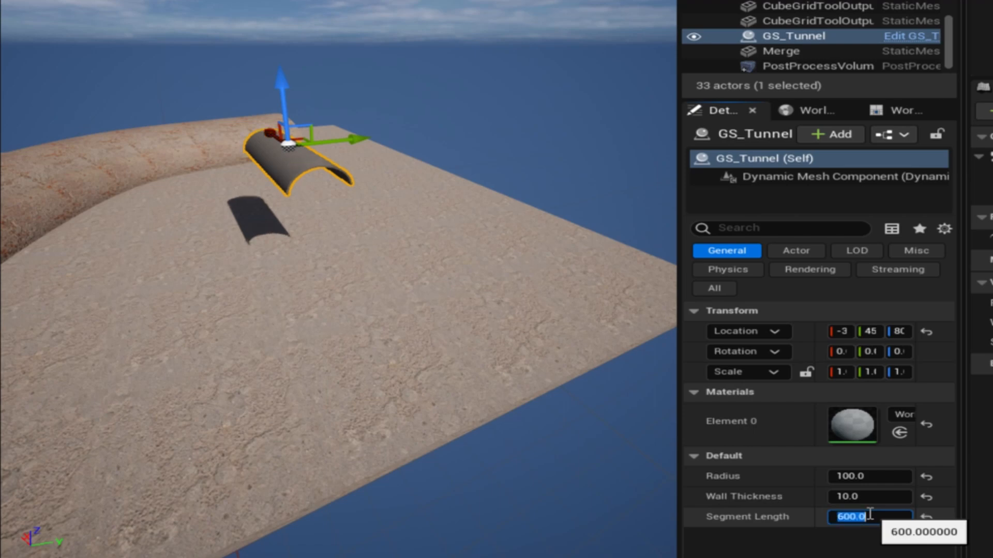
# Set the GS_Tunnel actor's Radius to 250 and its Wall Thickness to 40.
pyautogui.click(864, 475)
pyautogui.write('250')
pyautogui.press('Return')
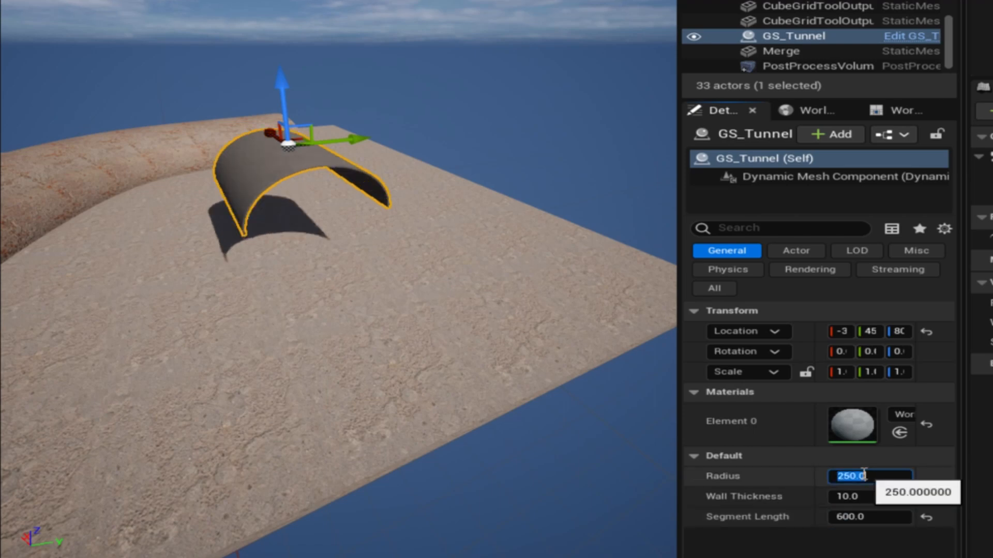
pyautogui.click(856, 497)
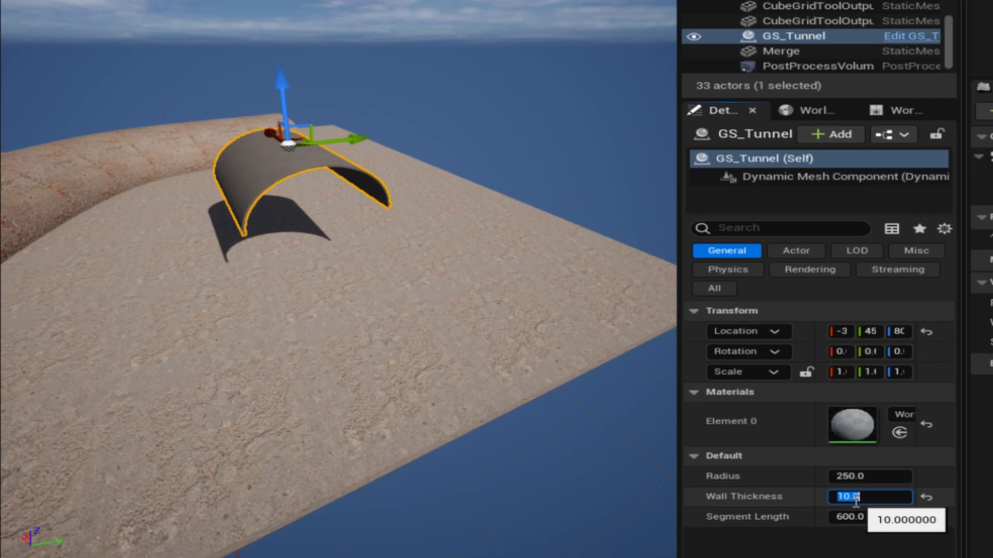
pyautogui.write('40')
pyautogui.press('Return')
pyautogui.moveTo(355, 205); pyautogui.dragTo(308, 197, button='right')
pyautogui.press('s')
pyautogui.moveTo(251, 144); pyautogui.dragTo(251, 143, button='right')
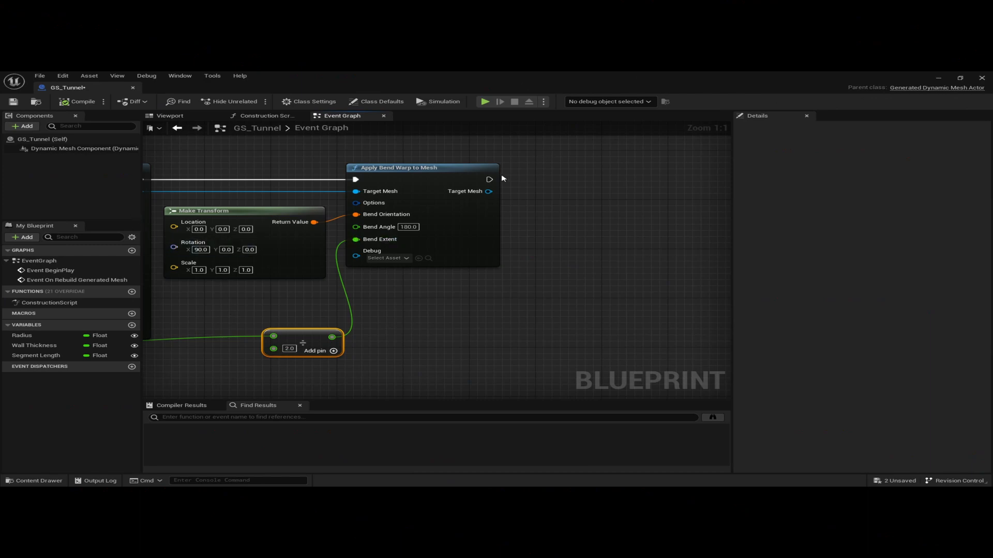
# Add a Translate Pivot to Location node after Apply Bend Warp to Mesh and link their execution and Target Mesh pins.
pyautogui.moveTo(489, 180); pyautogui.dragTo(552, 180)
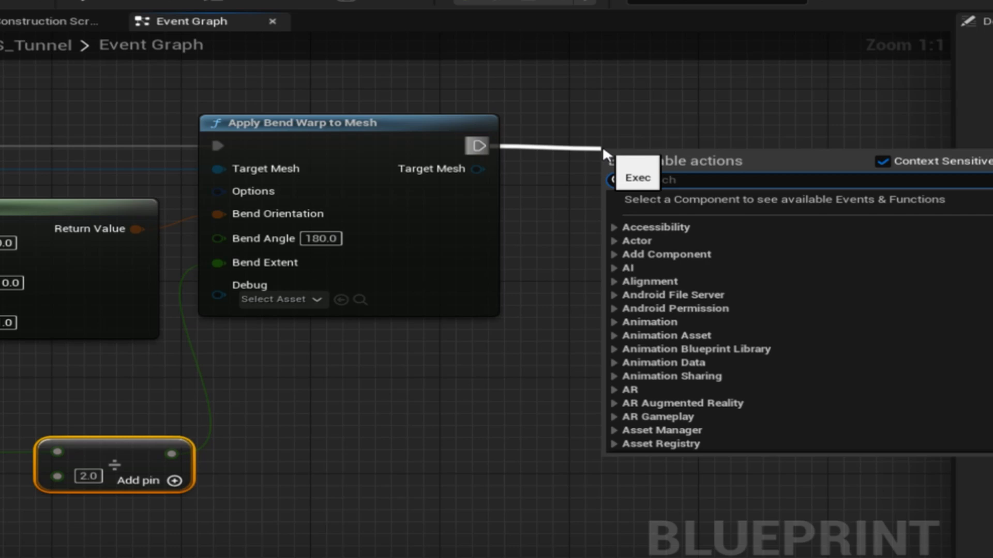
pyautogui.write('transl')
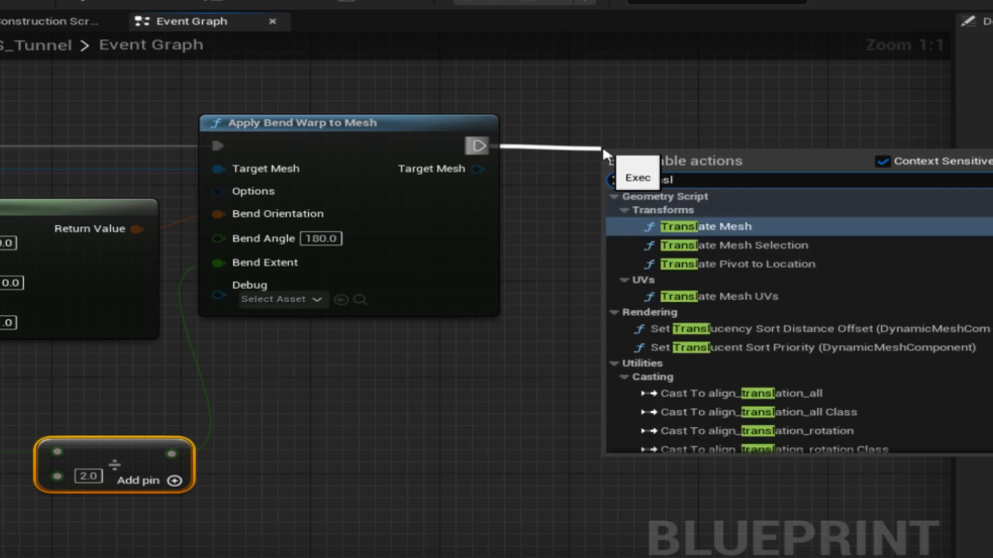
pyautogui.write('ate')
pyautogui.click(780, 264)
pyautogui.moveTo(716, 150); pyautogui.dragTo(781, 128)
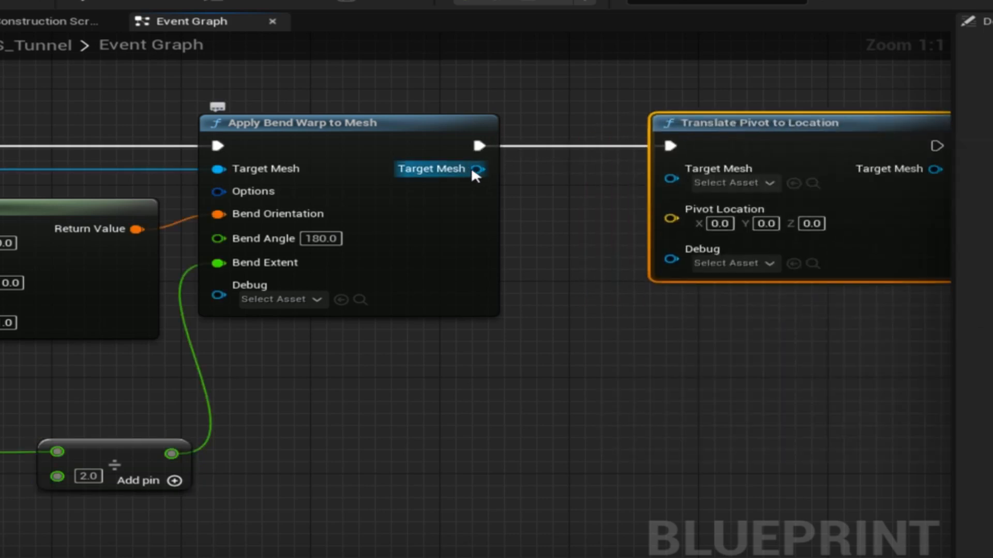
pyautogui.moveTo(476, 170); pyautogui.dragTo(672, 177)
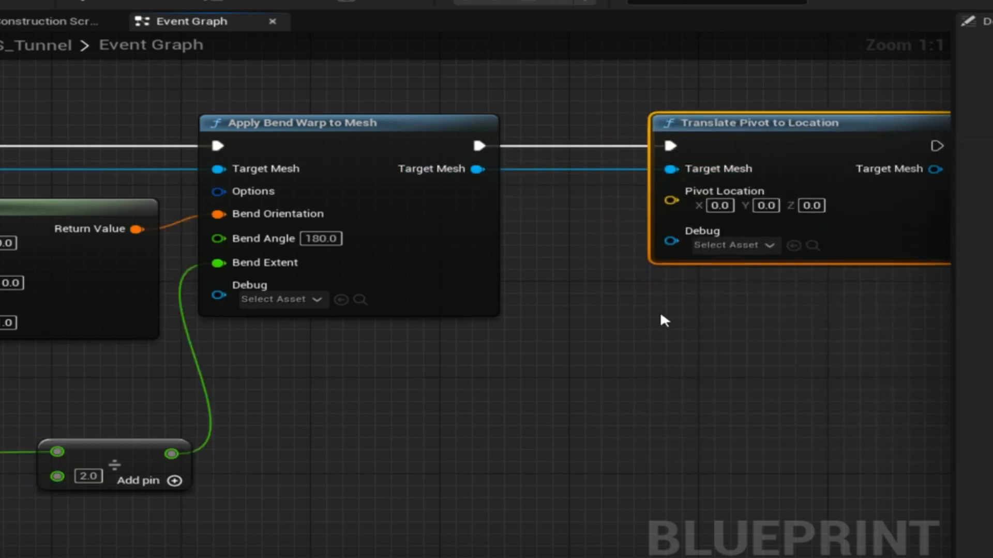
# Split the Pivot Location struct pin on the Translate Pivot to Location node.
pyautogui.moveTo(671, 326); pyautogui.dragTo(518, 275, button='right')
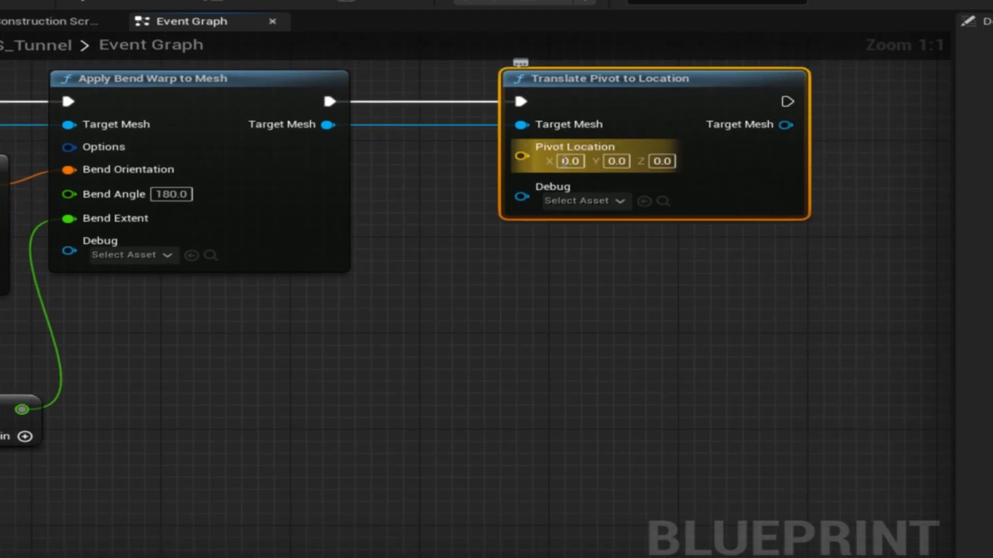
pyautogui.rightClick(521, 156)
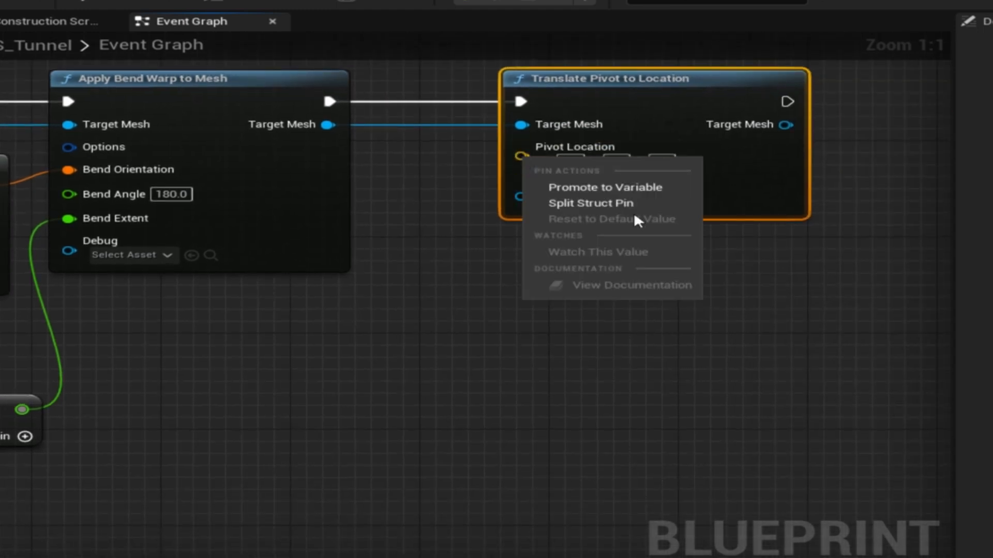
pyautogui.click(617, 204)
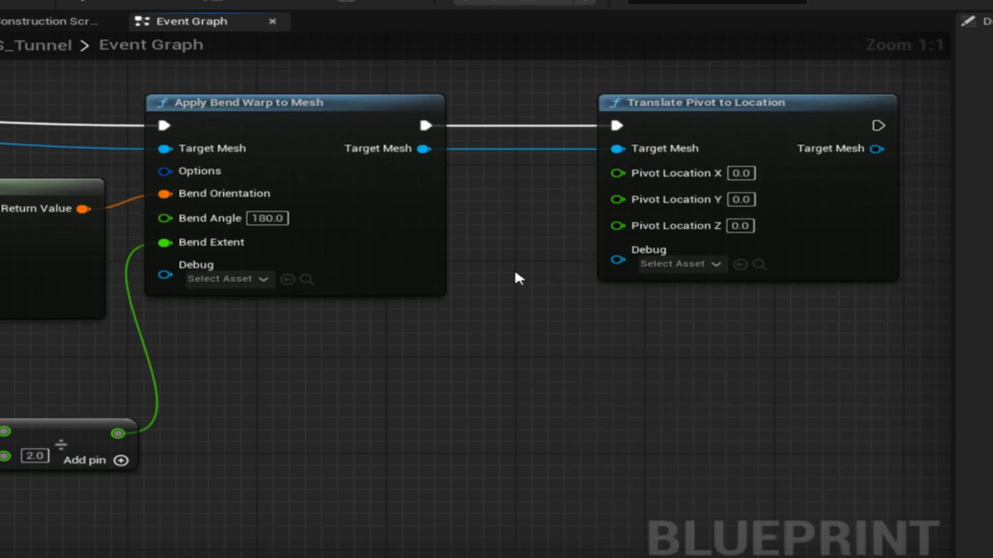
# Add a Radius getter below the pivot node, multiply it by -1.0, and connect the result to Pivot Location Z.
pyautogui.keyDown('ctrl'); pyautogui.moveTo(0, 435); pyautogui.dragTo(478, 303); pyautogui.keyUp('ctrl')
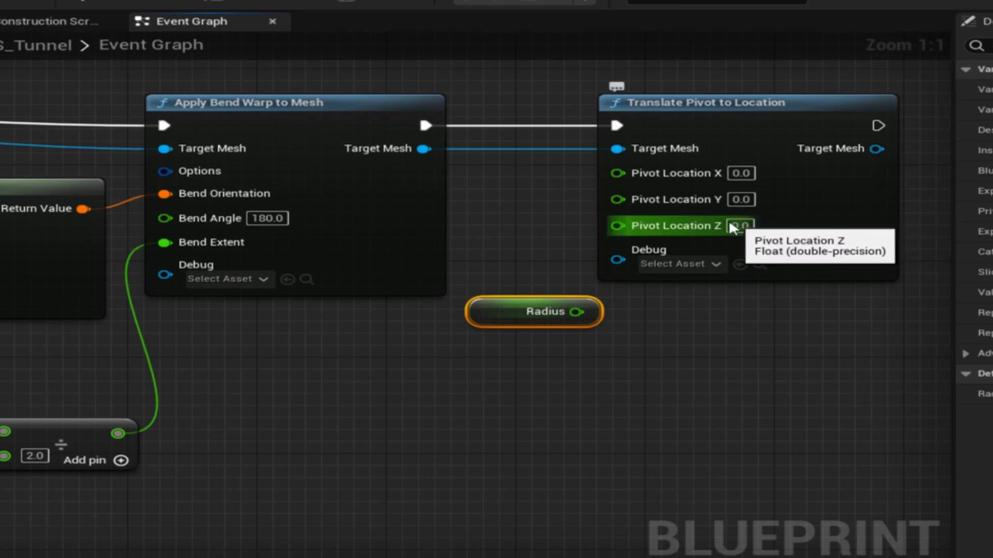
pyautogui.moveTo(584, 312); pyautogui.dragTo(623, 359)
pyautogui.write('multiply')
pyautogui.press('Return')
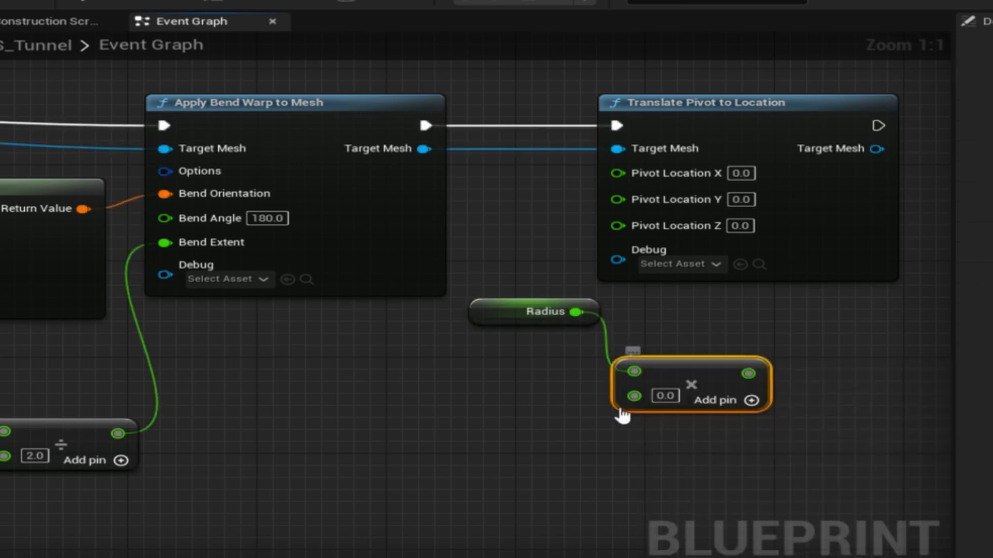
pyautogui.click(665, 395)
pyautogui.write('-1.0')
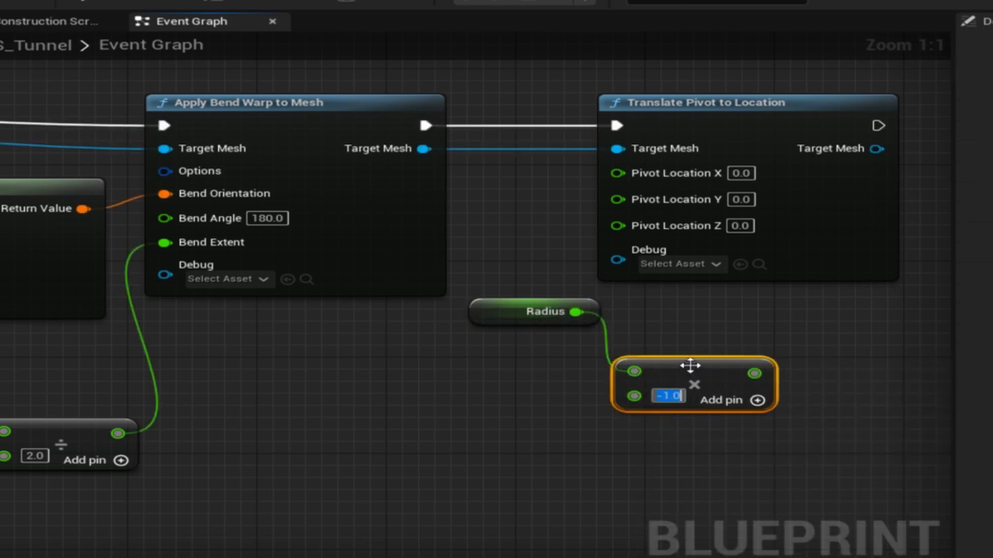
pyautogui.moveTo(691, 367); pyautogui.dragTo(515, 343)
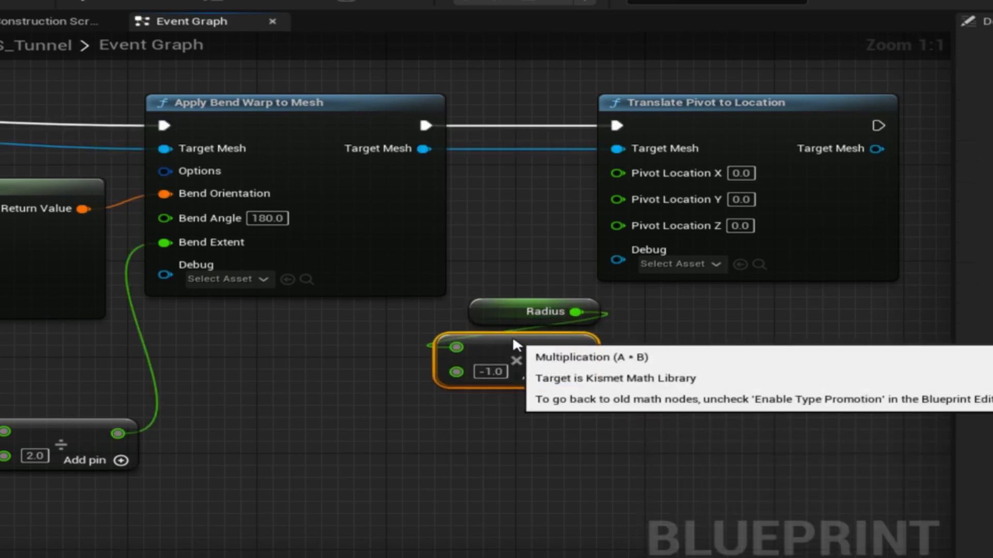
pyautogui.moveTo(499, 288); pyautogui.dragTo(618, 227)
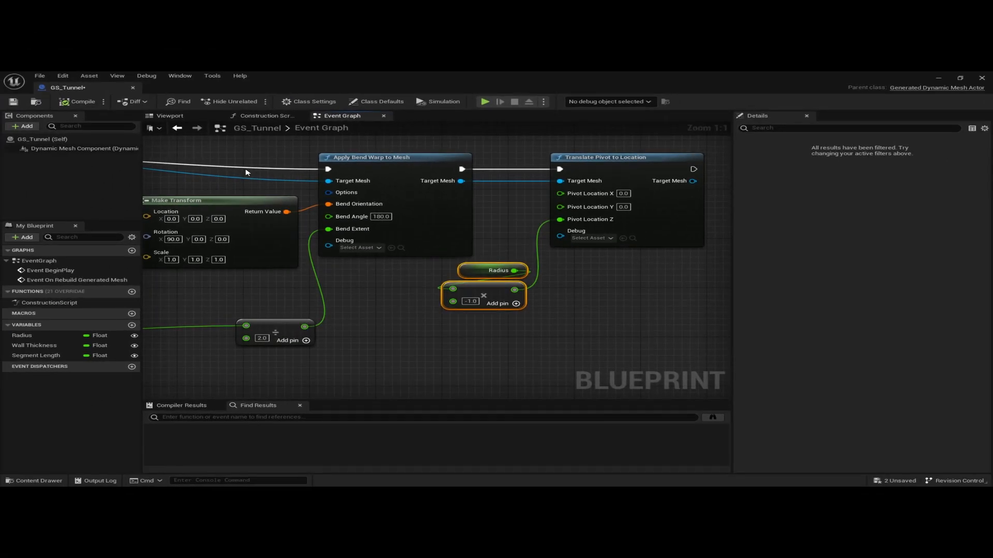
# Dock the Blueprint editor beside the level viewport and snap the GS_Tunnel actor down to the floor.
pyautogui.press('super+Right')
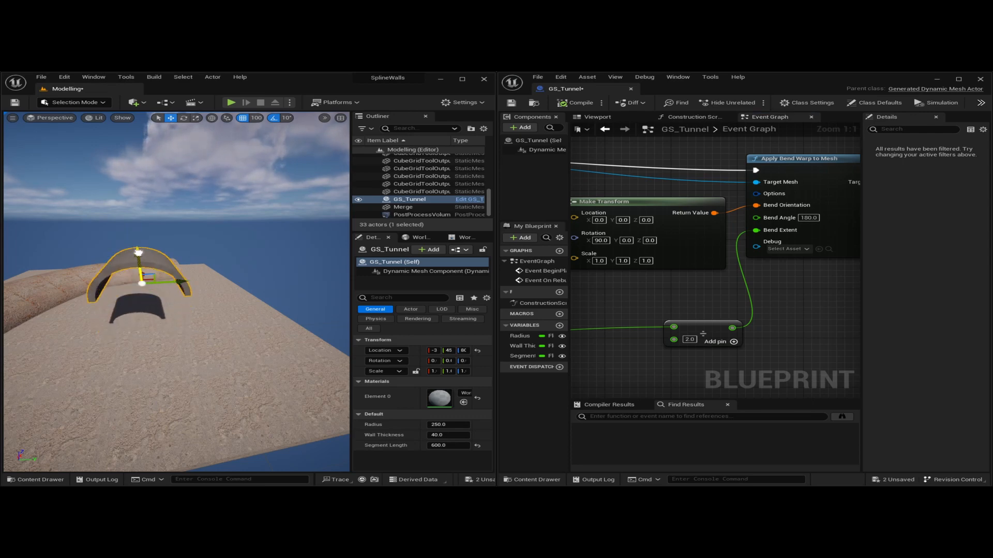
pyautogui.press('End')
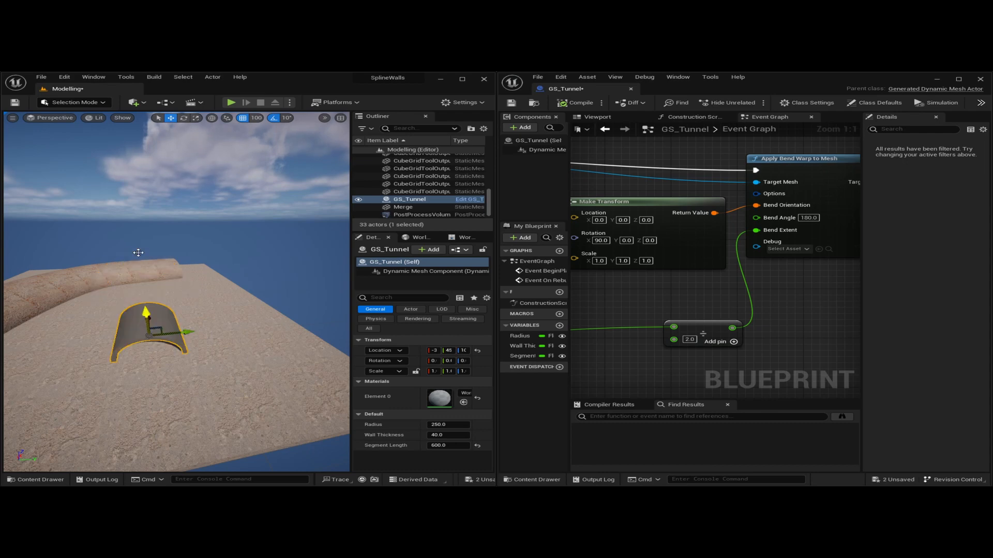
# Examine from several angles how the tunnel arch and its pivot sit on the ground.
pyautogui.moveTo(216, 317); pyautogui.dragTo(194, 281, button='right')
pyautogui.press('q')
pyautogui.press('w')
pyautogui.press('w')
pyautogui.press('d')
pyautogui.press('q')
pyautogui.press('e')
pyautogui.press('a')
pyautogui.press('s')
pyautogui.press('e')
pyautogui.press('a')
pyautogui.press('d')
pyautogui.press('s')
# Raise the GS_Tunnel actor above the ground and set its Radius to 500.
pyautogui.moveTo(180, 306); pyautogui.dragTo(182, 242)
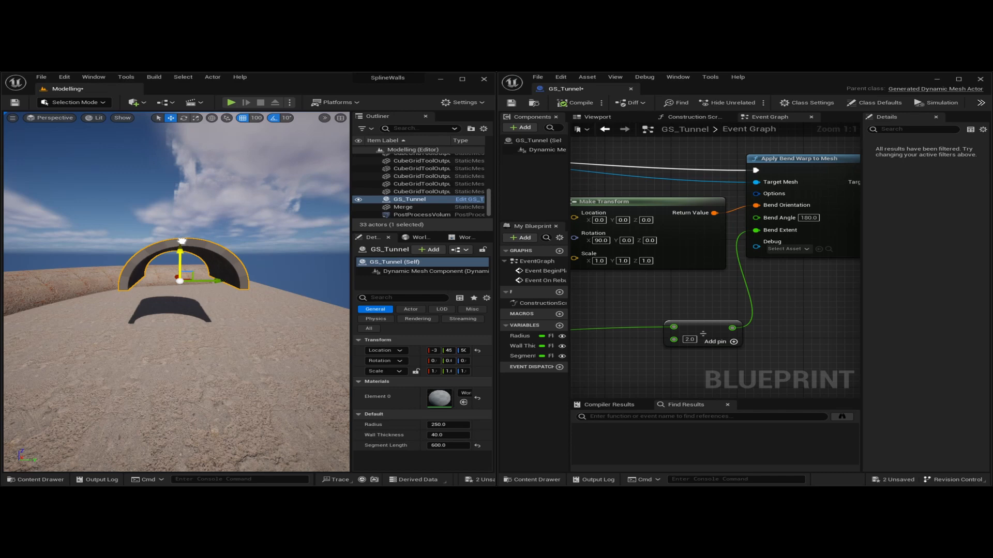
pyautogui.click(438, 425)
pyautogui.write('500')
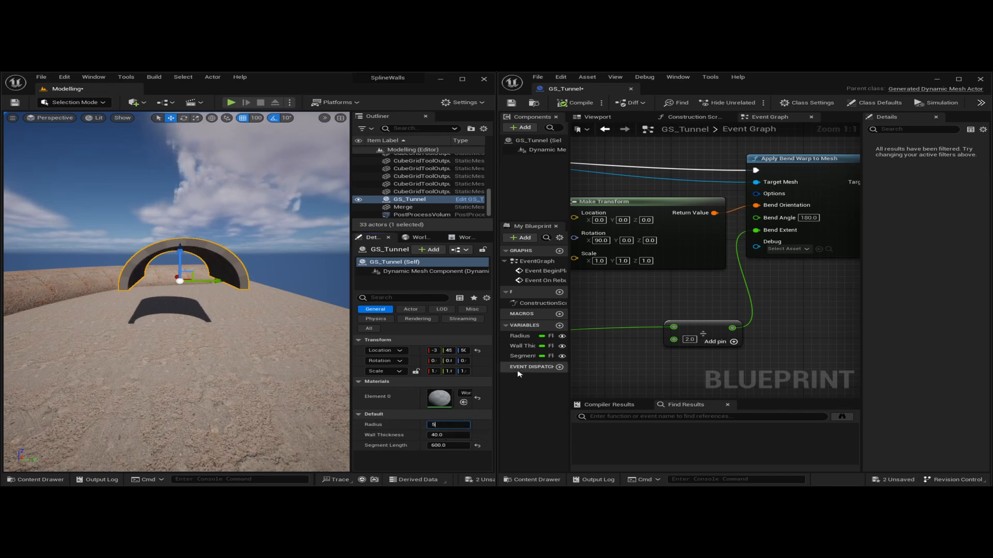
pyautogui.press('Return')
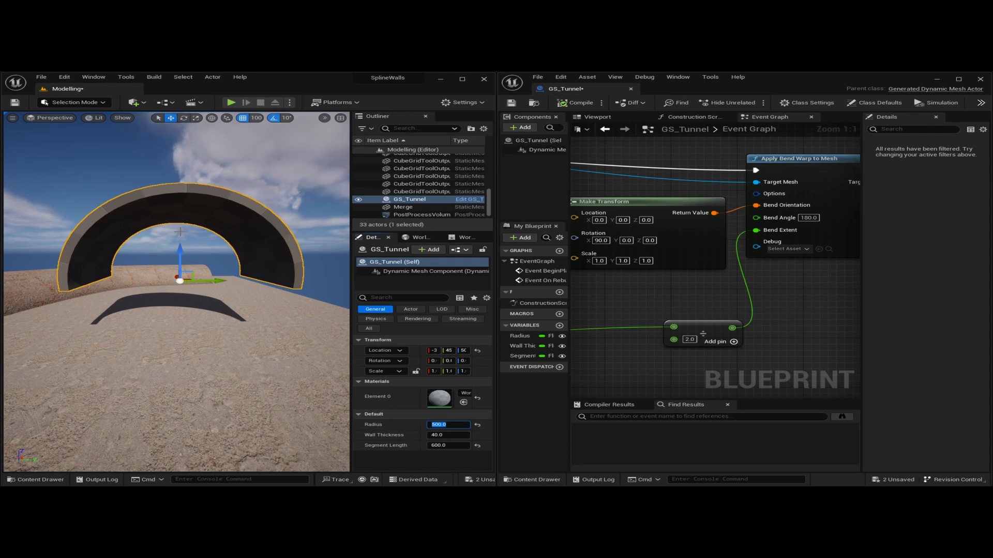
# Snap the enlarged tunnel down to the floor and check how its base meets the ground.
pyautogui.press('Escape')
pyautogui.click(209, 224)
pyautogui.press('End')
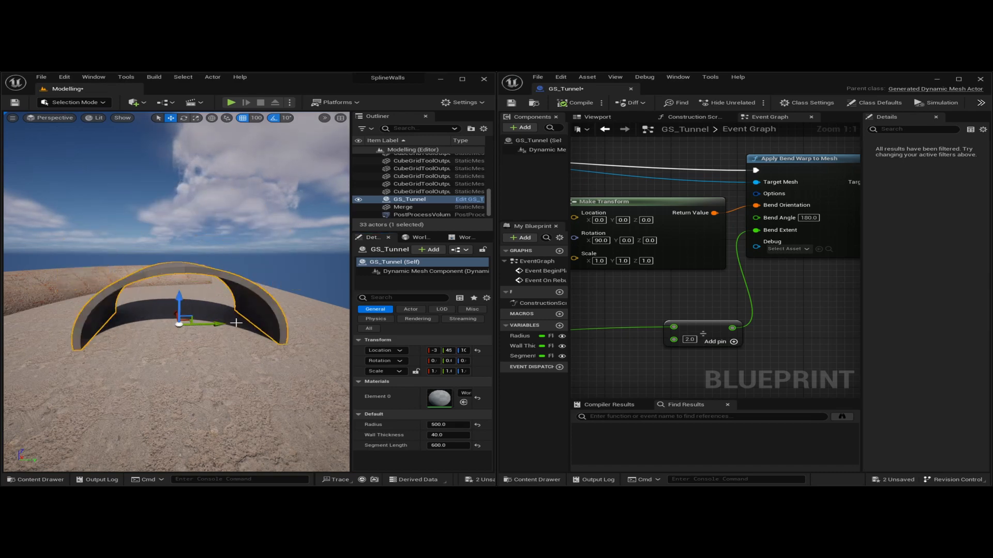
pyautogui.moveTo(235, 342); pyautogui.dragTo(232, 321, button='right')
pyautogui.press('a')
pyautogui.press('s')
pyautogui.press('w')
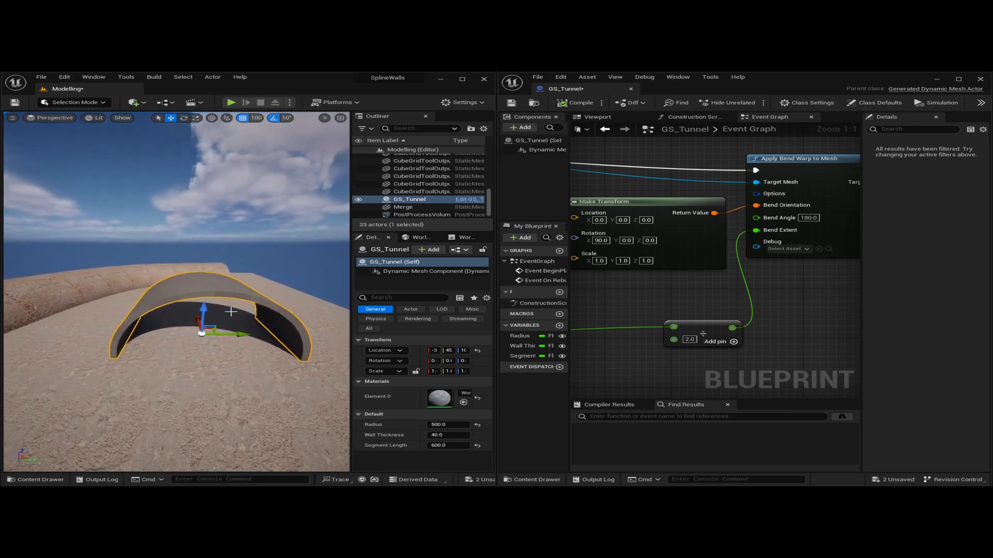
pyautogui.moveTo(242, 345); pyautogui.dragTo(251, 324, button='right')
pyautogui.press('a')
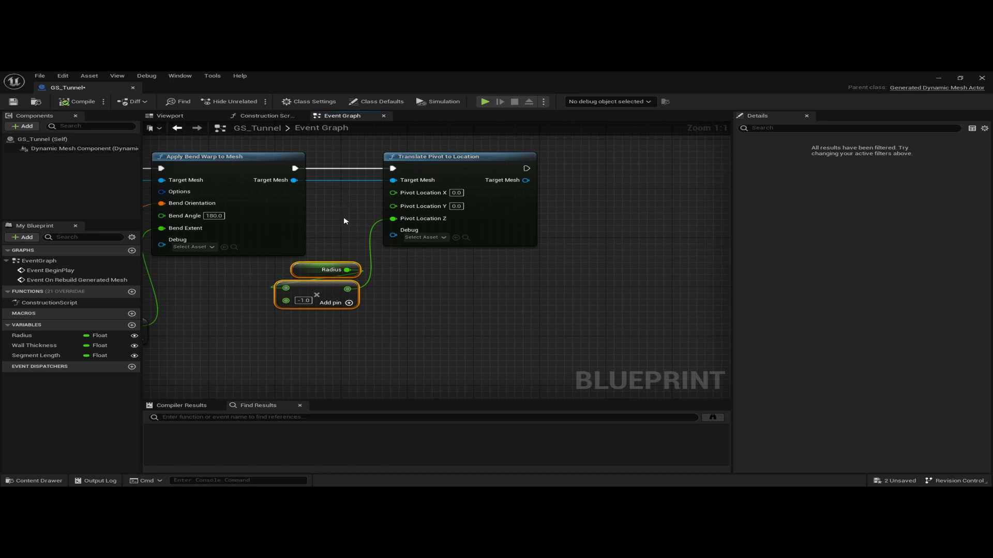
# Promote the Target Mesh output of Translate Pivot to Location to a variable and rename it Dynamic Mesh.
pyautogui.moveTo(346, 222); pyautogui.dragTo(323, 232, button='right')
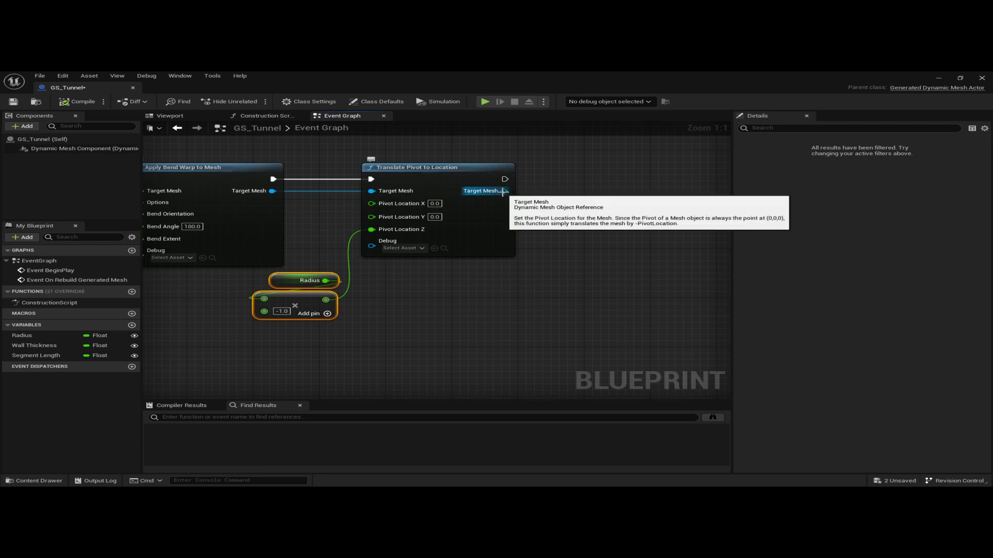
pyautogui.rightClick(505, 192)
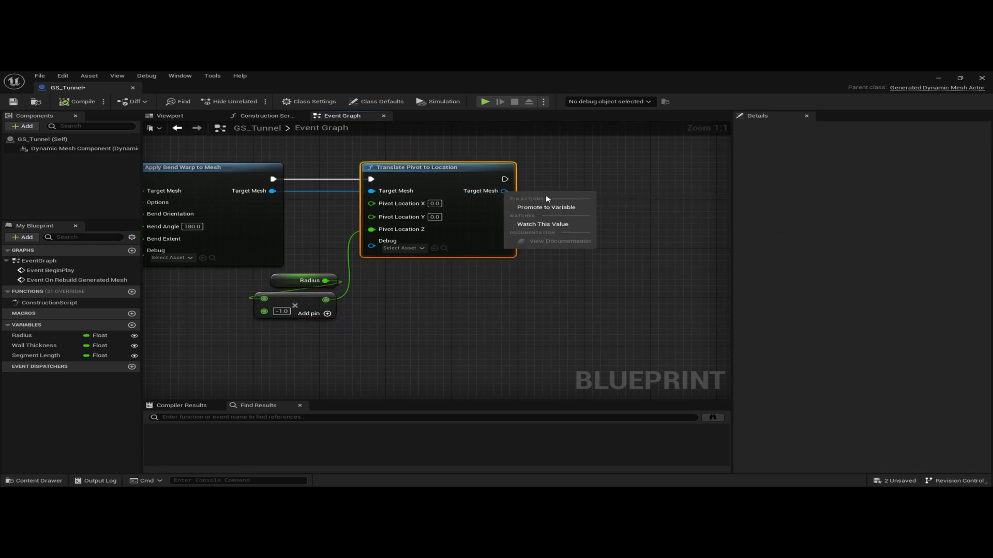
pyautogui.click(546, 207)
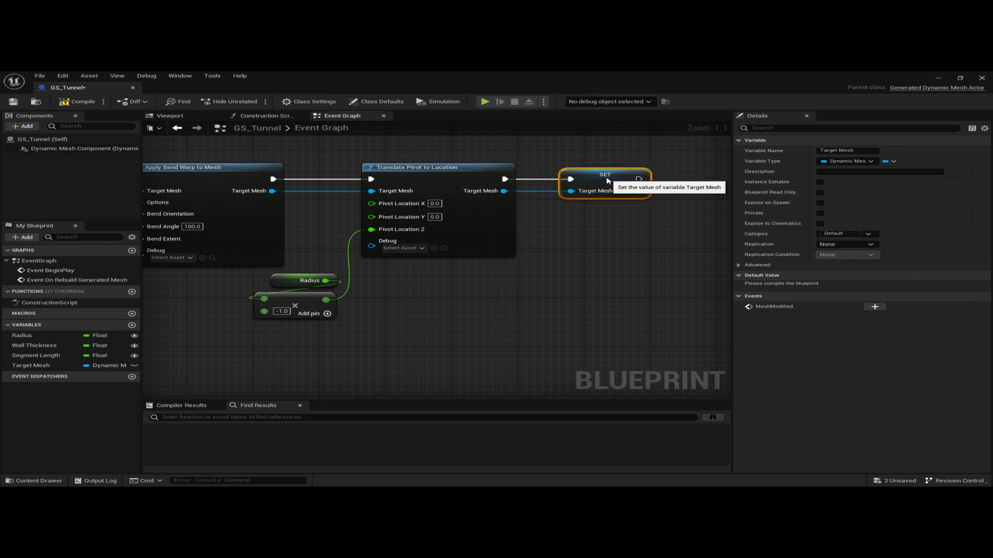
pyautogui.click(39, 367)
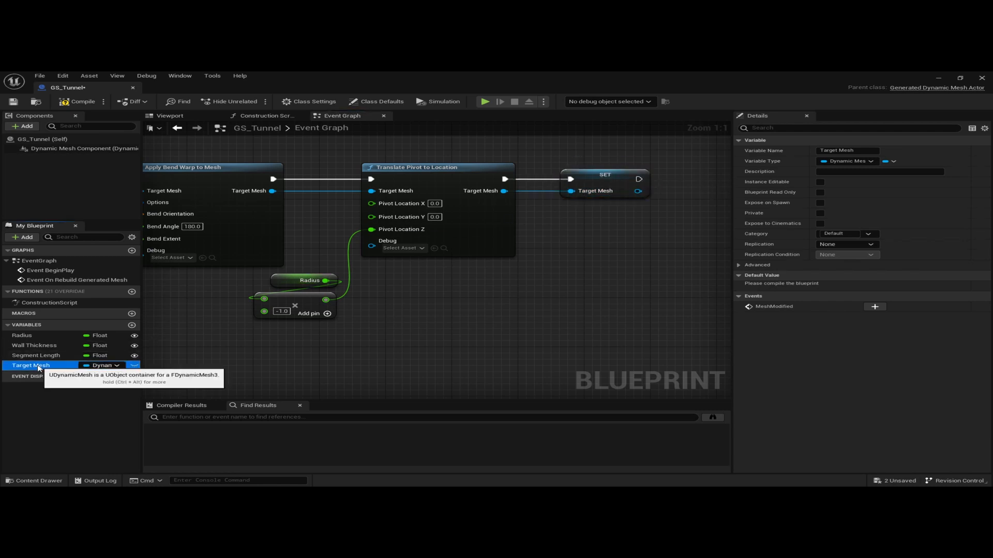
pyautogui.click(38, 367)
pyautogui.write('Dynamic')
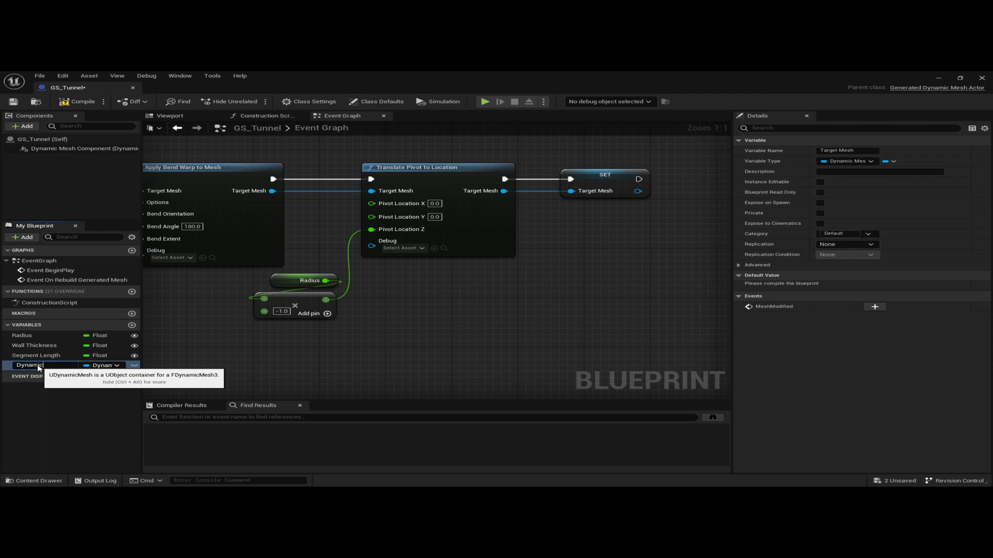
pyautogui.press('Return')
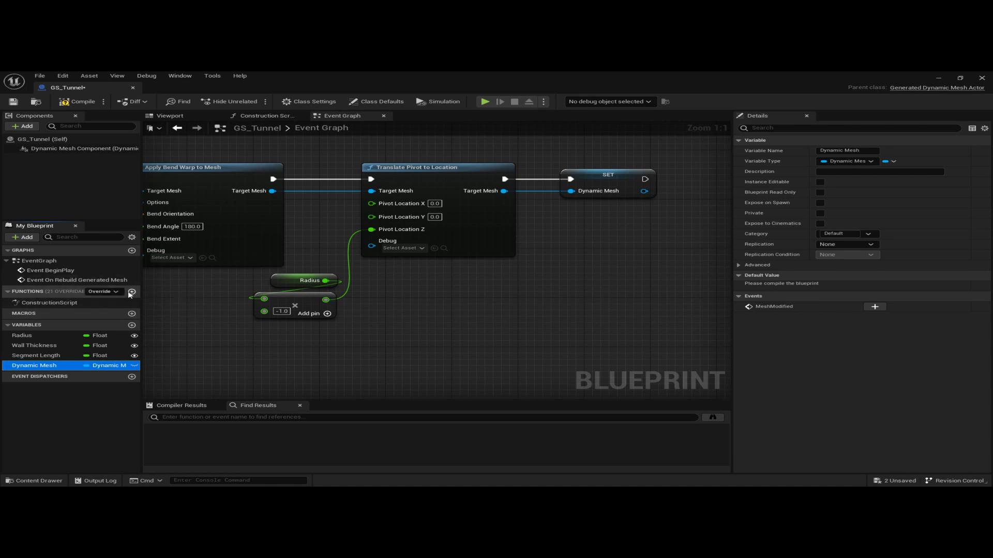
# Create a function called Generate Static Mesh and enable Call In Editor for it.
pyautogui.click(132, 291)
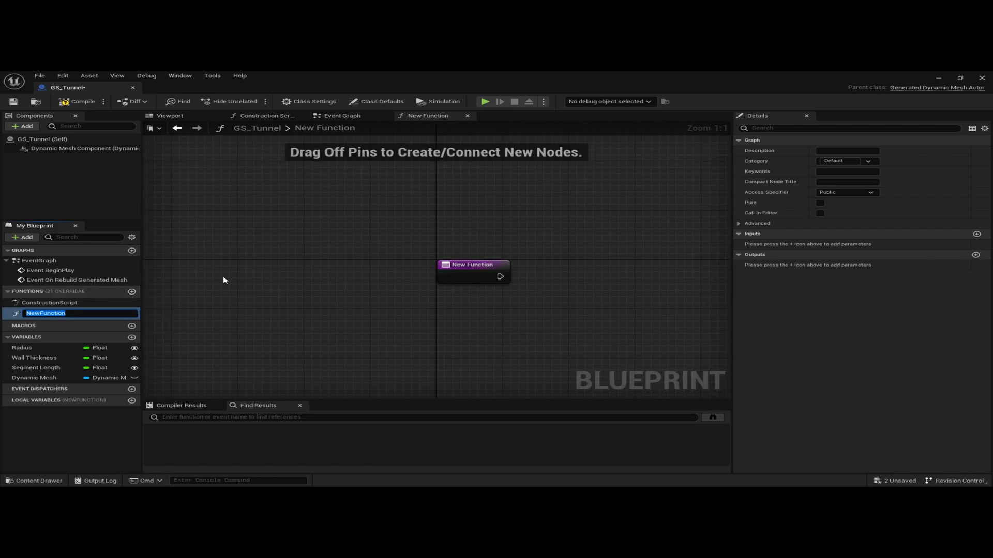
pyautogui.write('Generate Static Mesh')
pyautogui.press('Return')
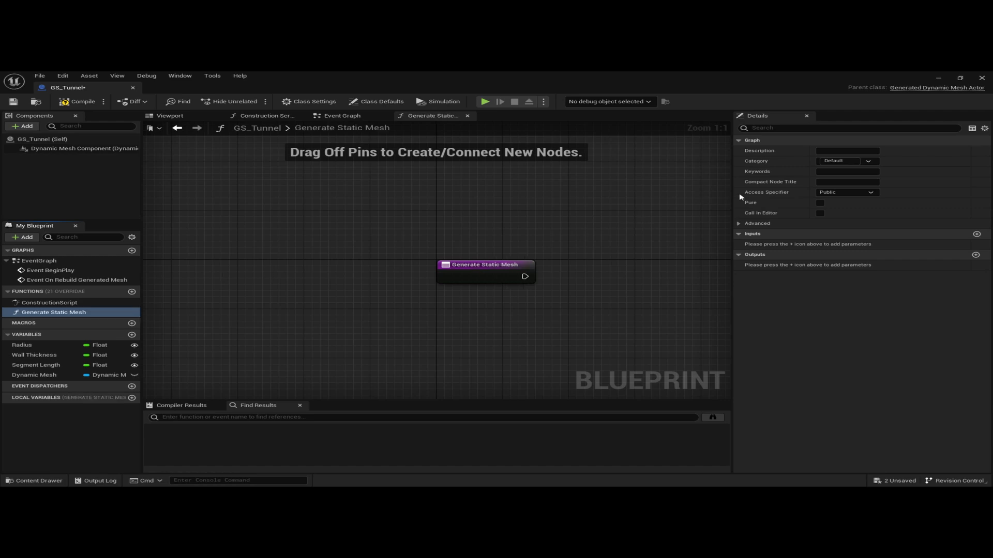
pyautogui.click(820, 214)
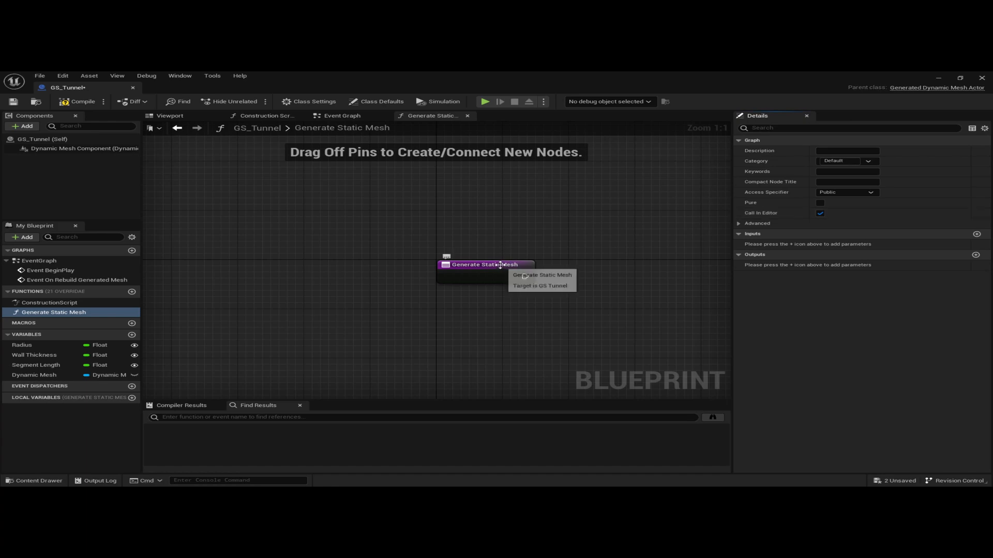
# Add a Create New Static Mesh Asset from Mesh node after the function entry and feed the Dynamic Mesh variable into From Dynamic Mesh.
pyautogui.moveTo(485, 266); pyautogui.dragTo(246, 229)
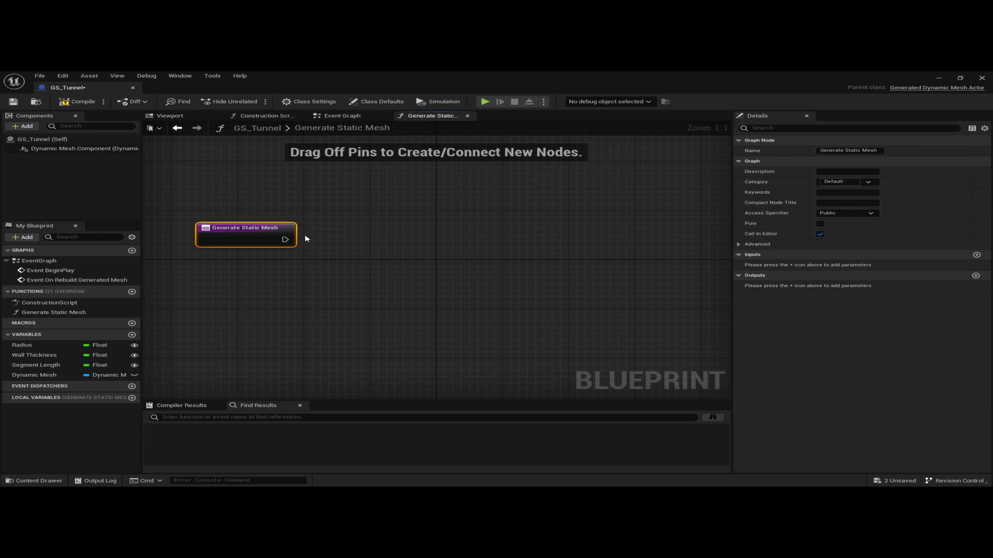
pyautogui.moveTo(285, 239); pyautogui.dragTo(366, 237)
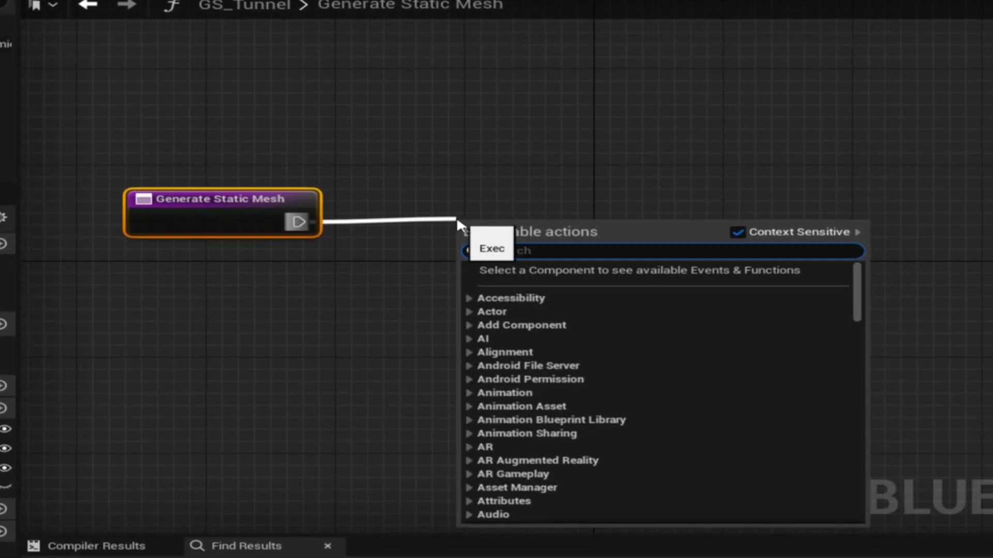
pyautogui.write('create new ')
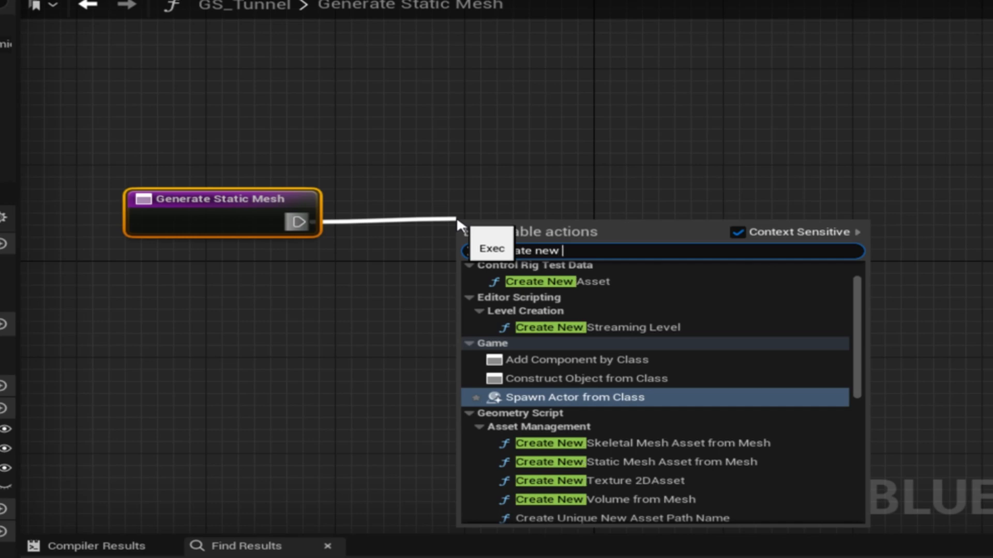
pyautogui.write('stat')
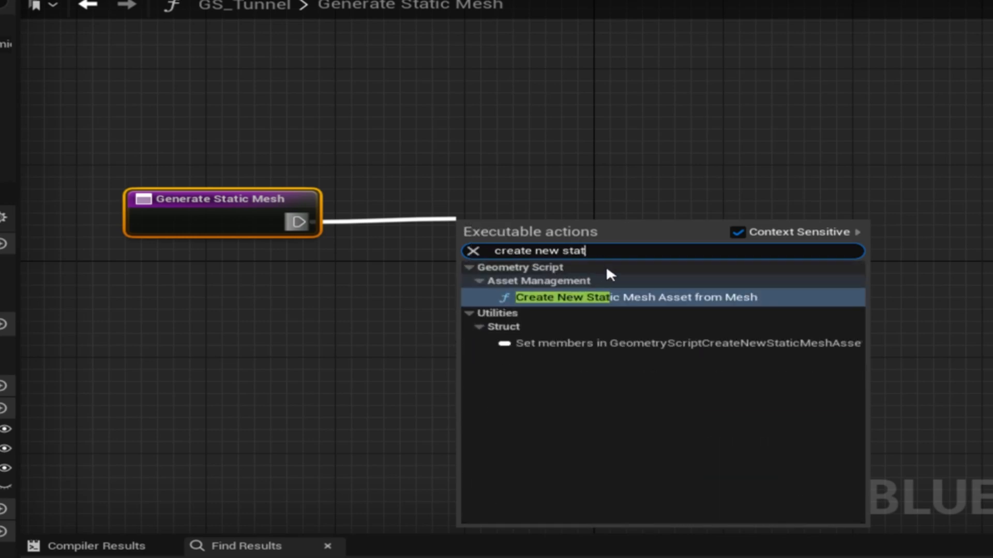
pyautogui.click(669, 297)
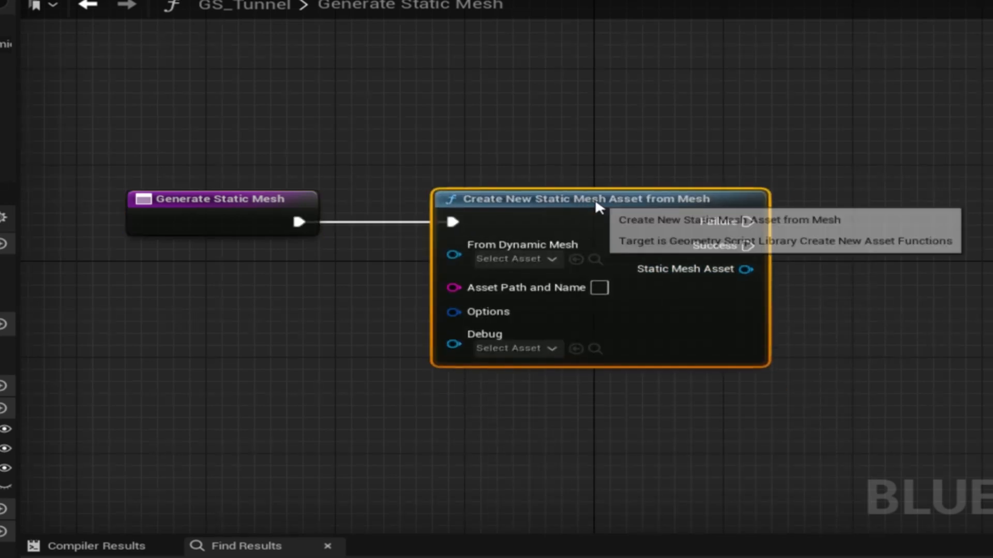
pyautogui.moveTo(595, 199); pyautogui.dragTo(578, 199)
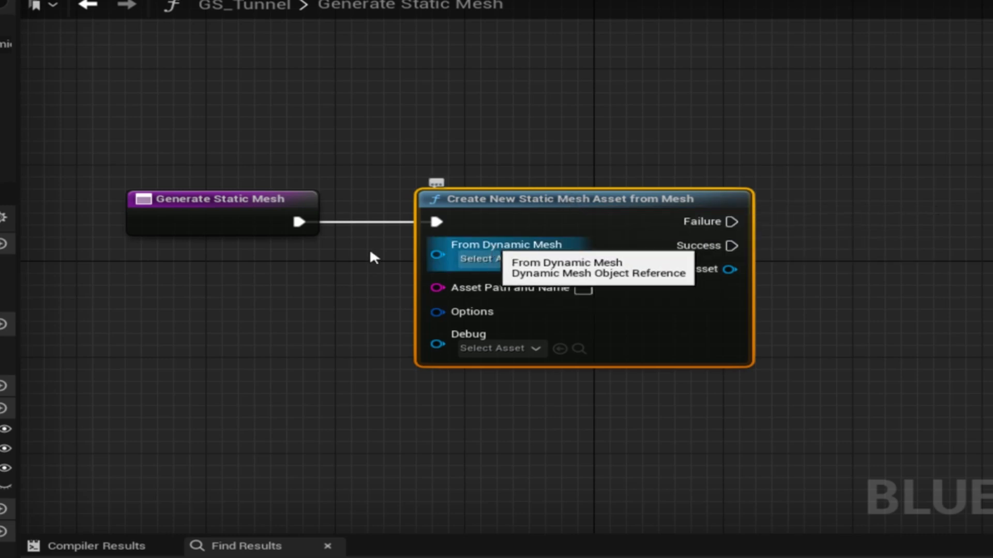
pyautogui.moveTo(4, 486); pyautogui.dragTo(434, 252)
pyautogui.moveTo(225, 260); pyautogui.dragTo(428, 166)
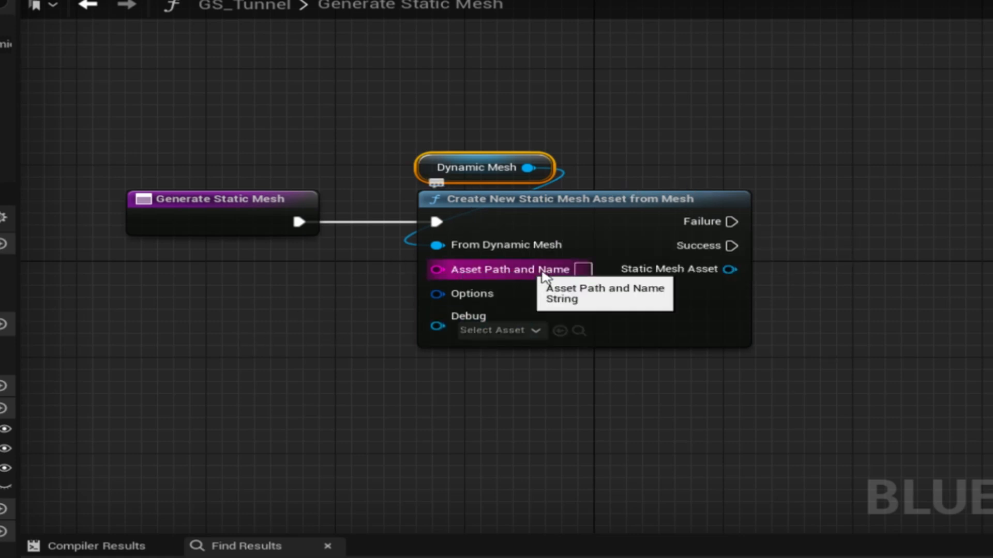
# Create a String variable named Asset Path and make it instance editable.
pyautogui.moveTo(299, 348); pyautogui.dragTo(421, 274, button='right')
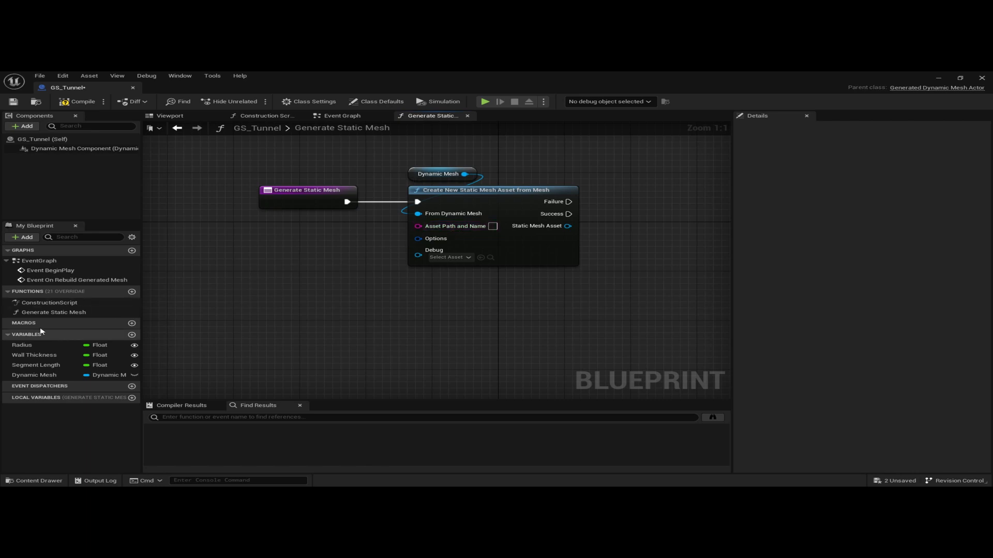
pyautogui.click(132, 334)
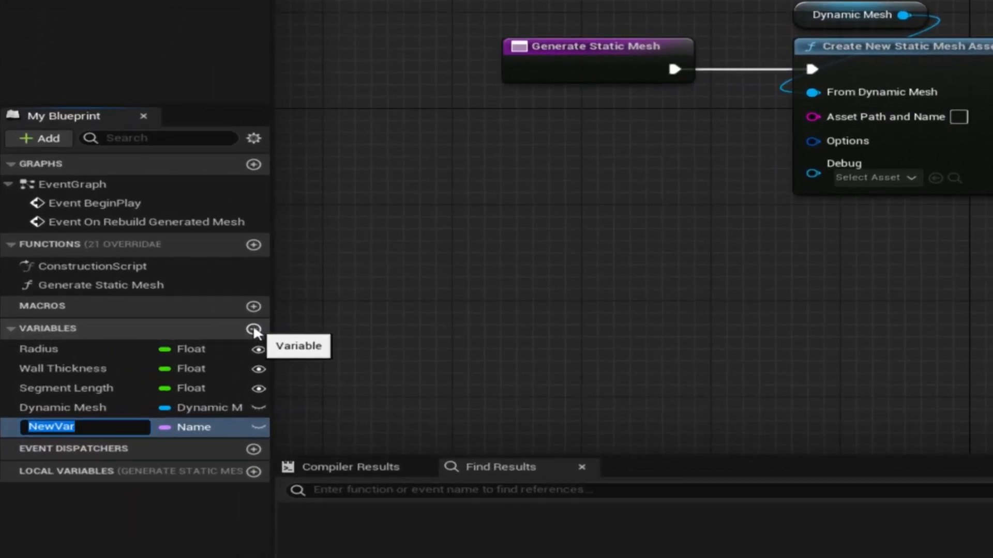
pyautogui.write('As')
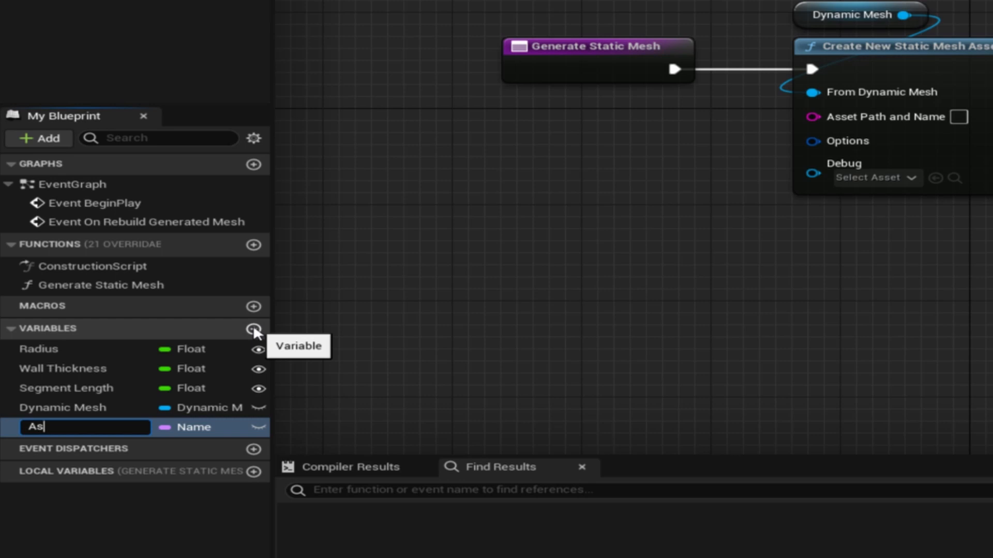
pyautogui.write('set Path')
pyautogui.press('Return')
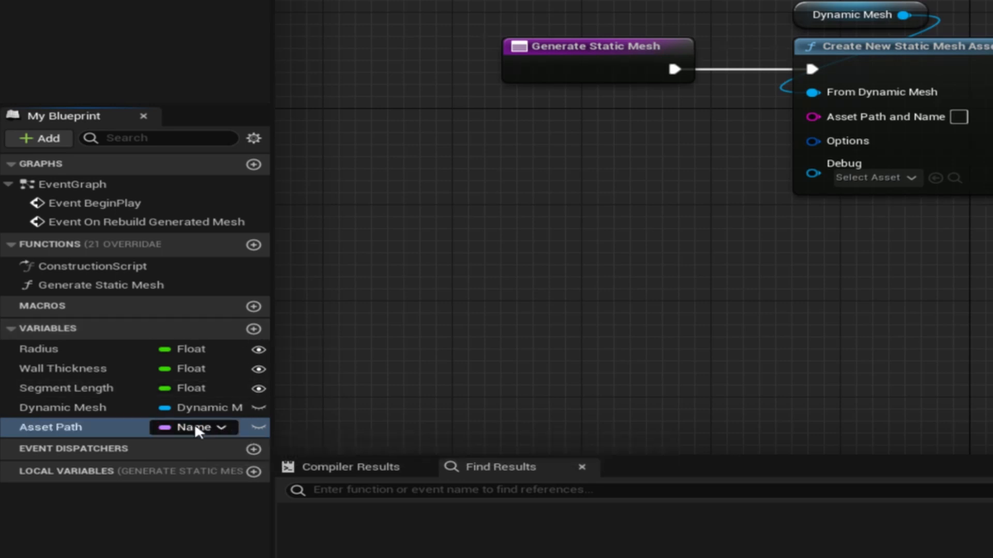
pyautogui.click(194, 425)
pyautogui.click(202, 196)
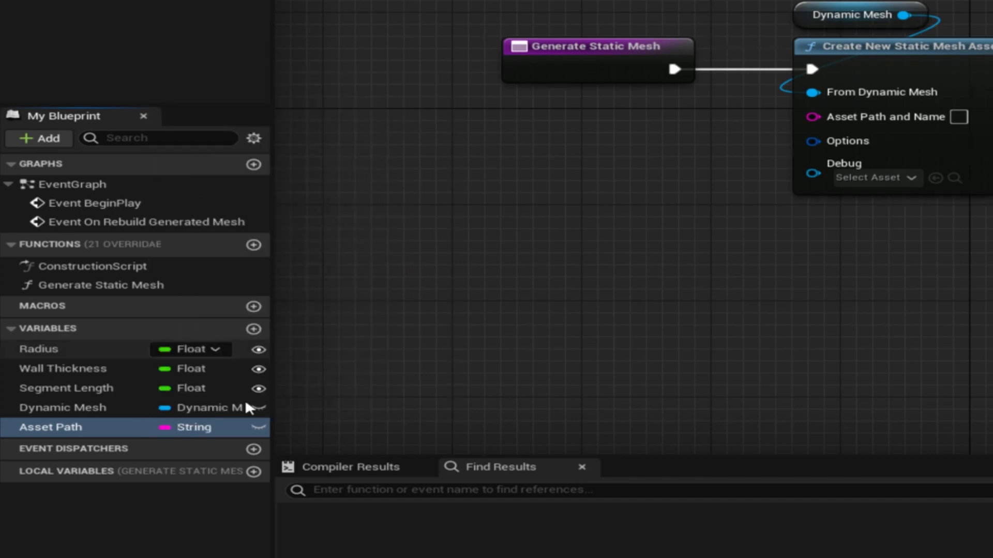
pyautogui.click(259, 427)
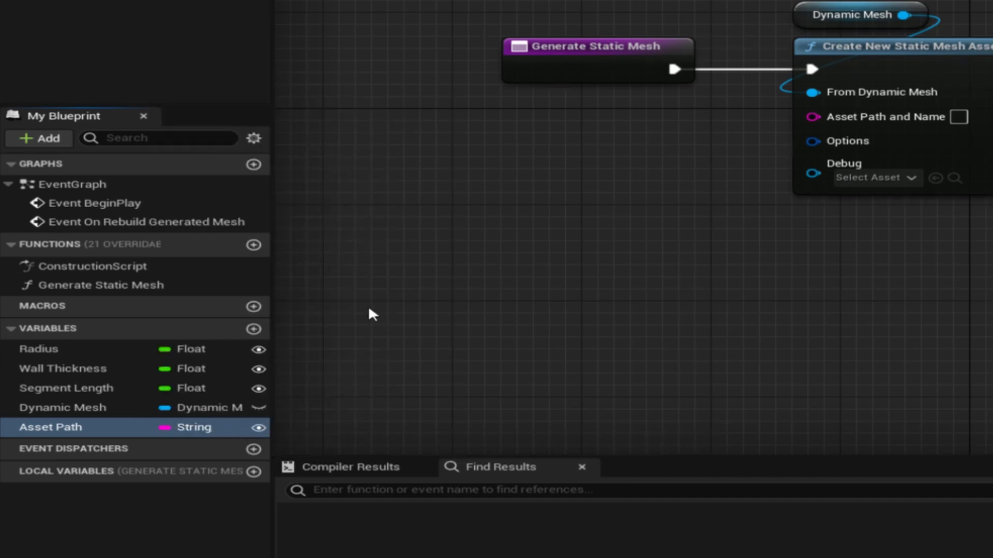
# Duplicate the Asset Path variable and name the copy Asset Name.
pyautogui.hotkey('ctrl', 'w')
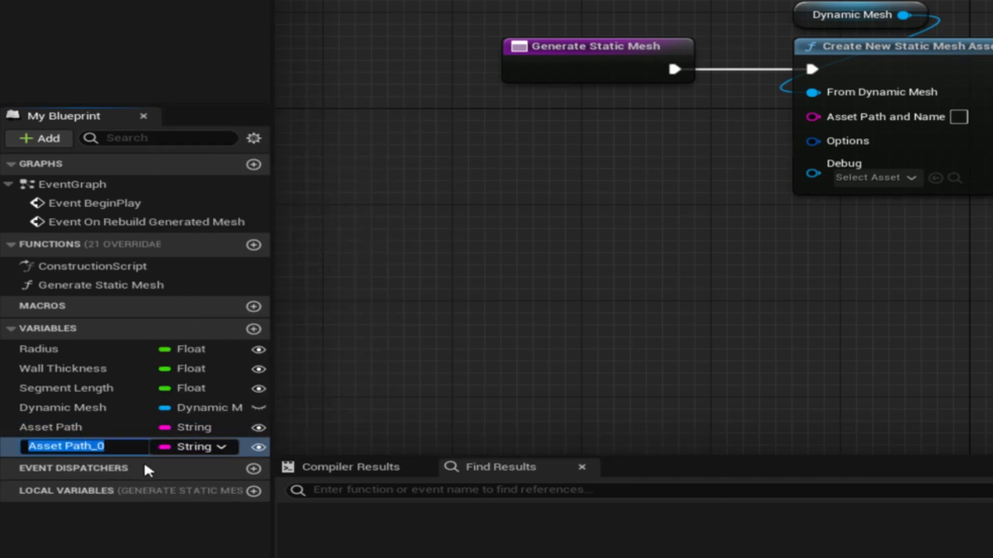
pyautogui.write('A')
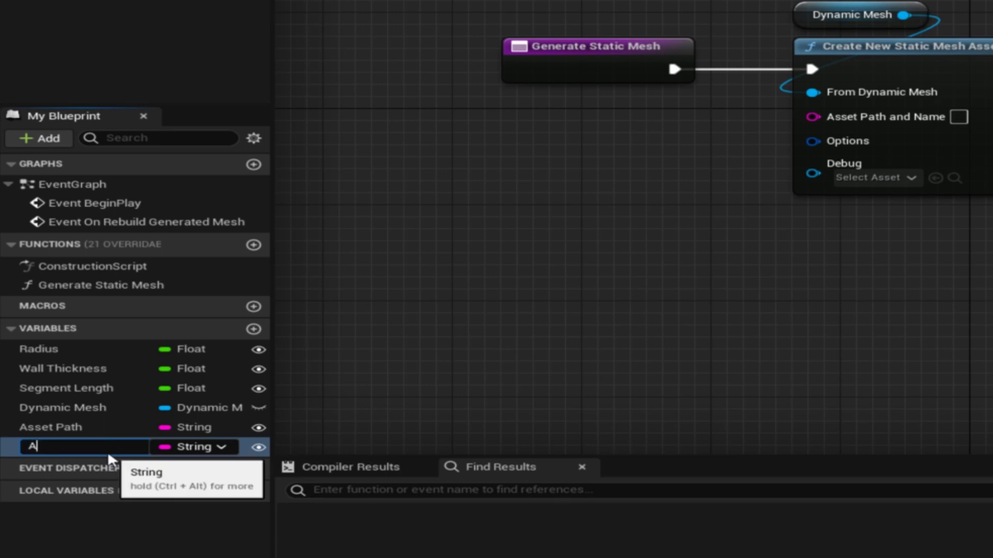
pyautogui.write('sset Name')
pyautogui.press('Return')
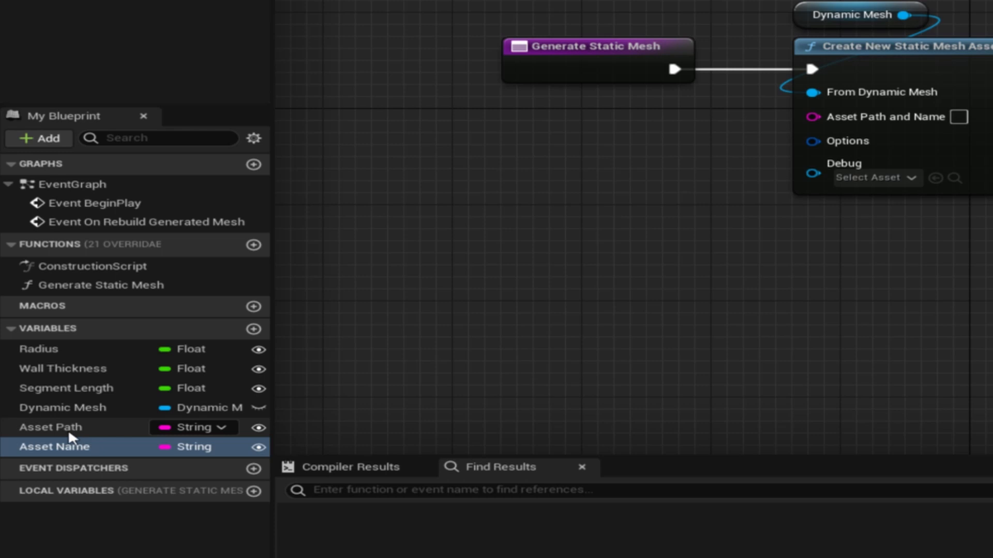
# Place getters for Asset Path and Asset Name stacked beneath the Generate Static Mesh entry node.
pyautogui.keyDown('ctrl'); pyautogui.moveTo(63, 427); pyautogui.dragTo(455, 265); pyautogui.keyUp('ctrl')
pyautogui.keyDown('ctrl'); pyautogui.moveTo(469, 215); pyautogui.dragTo(483, 155); pyautogui.keyUp('ctrl')
pyautogui.keyDown('ctrl'); pyautogui.moveTo(51, 446); pyautogui.dragTo(469, 216); pyautogui.keyUp('ctrl')
pyautogui.moveTo(552, 306); pyautogui.dragTo(511, 379, button='right')
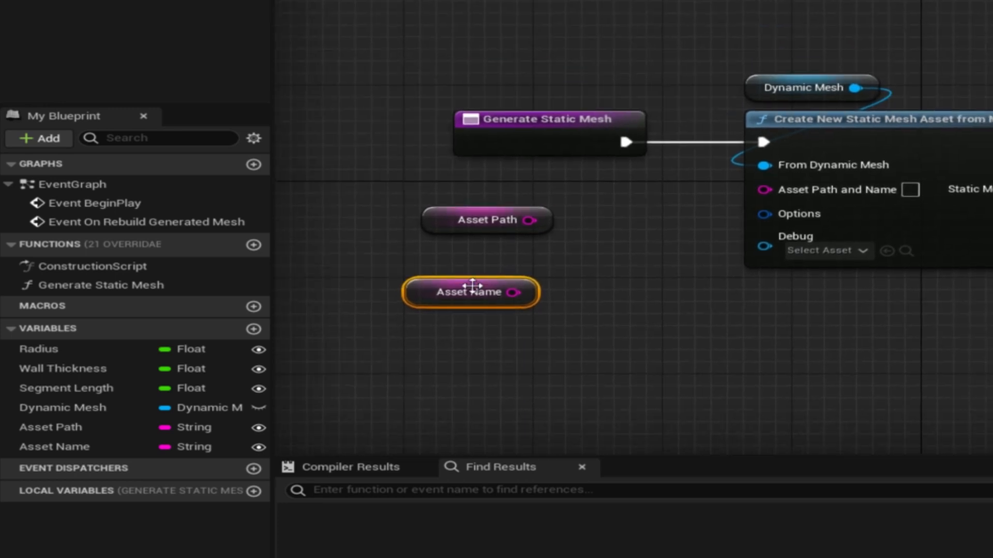
pyautogui.moveTo(421, 219); pyautogui.dragTo(414, 235)
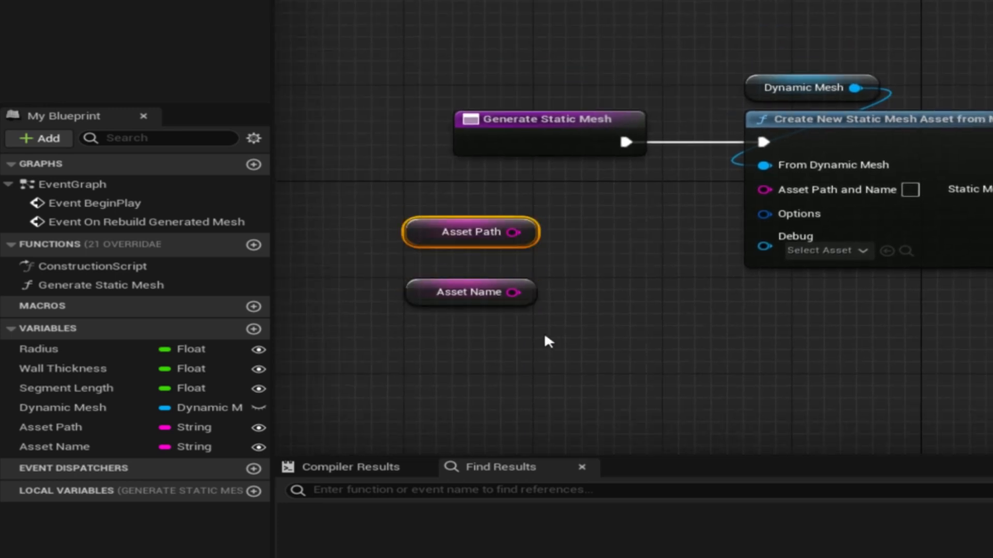
# Add a string Append node from the Asset Path getter and move its connection to input B.
pyautogui.moveTo(483, 339); pyautogui.dragTo(441, 279, button='right')
pyautogui.moveTo(408, 177); pyautogui.dragTo(487, 188)
pyautogui.write('append')
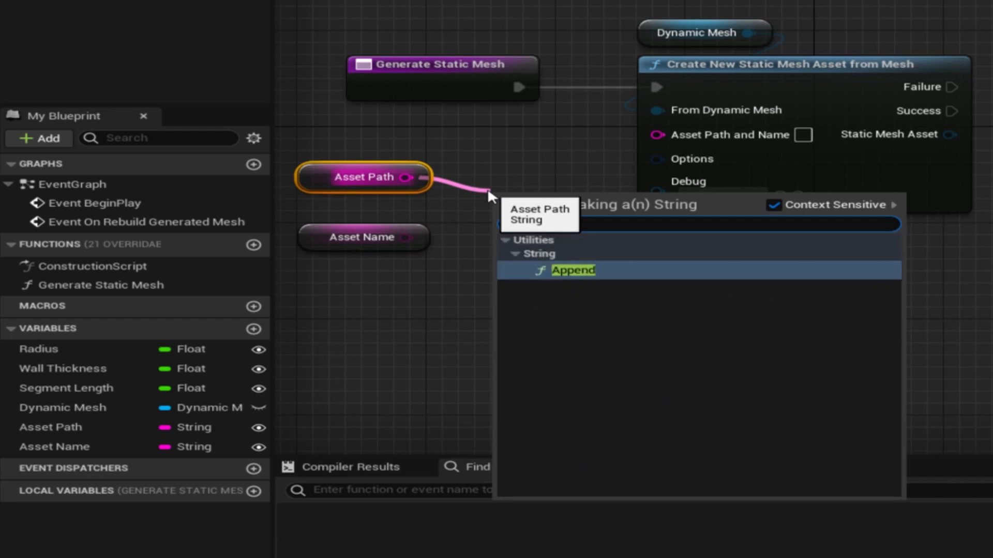
pyautogui.click(600, 270)
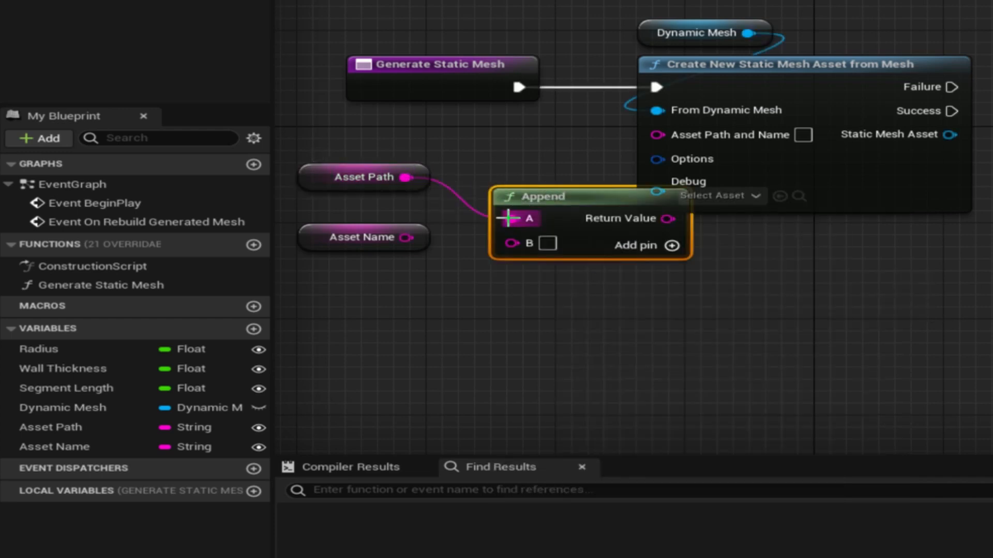
pyautogui.keyDown('ctrl'); pyautogui.moveTo(511, 218); pyautogui.dragTo(510, 242); pyautogui.keyUp('ctrl')
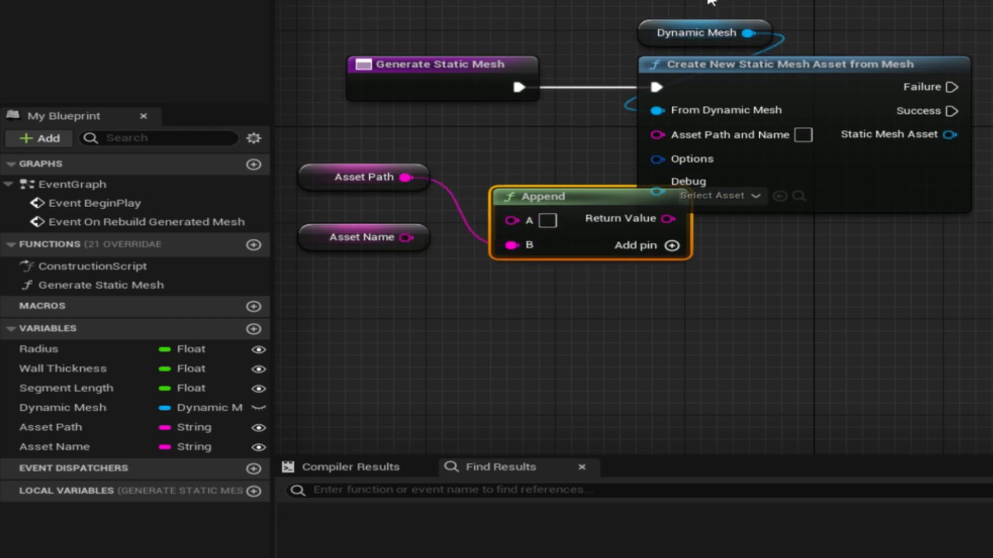
# Space out the mesh asset, Append and Asset Name nodes and set the Append node's A input to /Game/.
pyautogui.moveTo(707, 2); pyautogui.dragTo(711, 101)
pyautogui.moveTo(849, 72); pyautogui.dragTo(992, 72)
pyautogui.moveTo(676, 194); pyautogui.dragTo(692, 133)
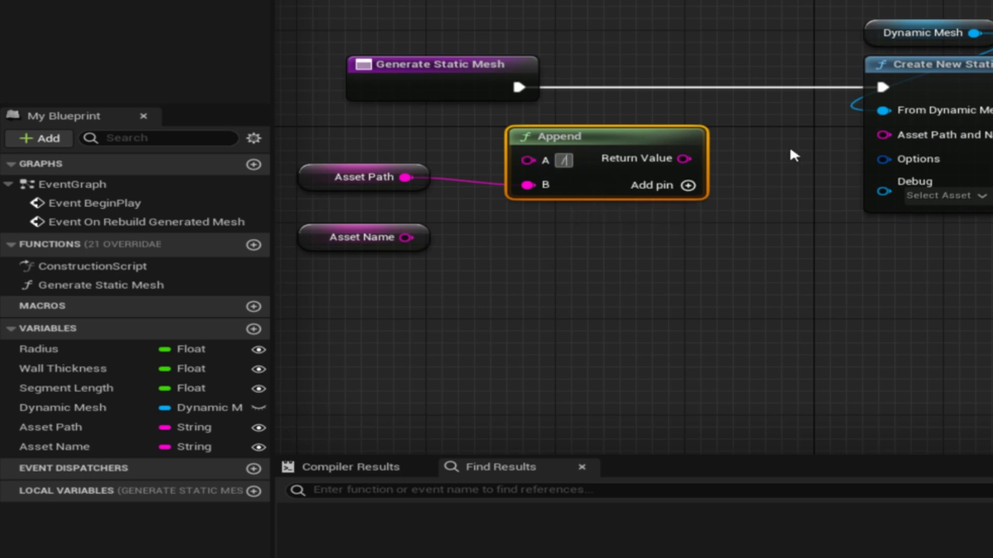
pyautogui.write('G')
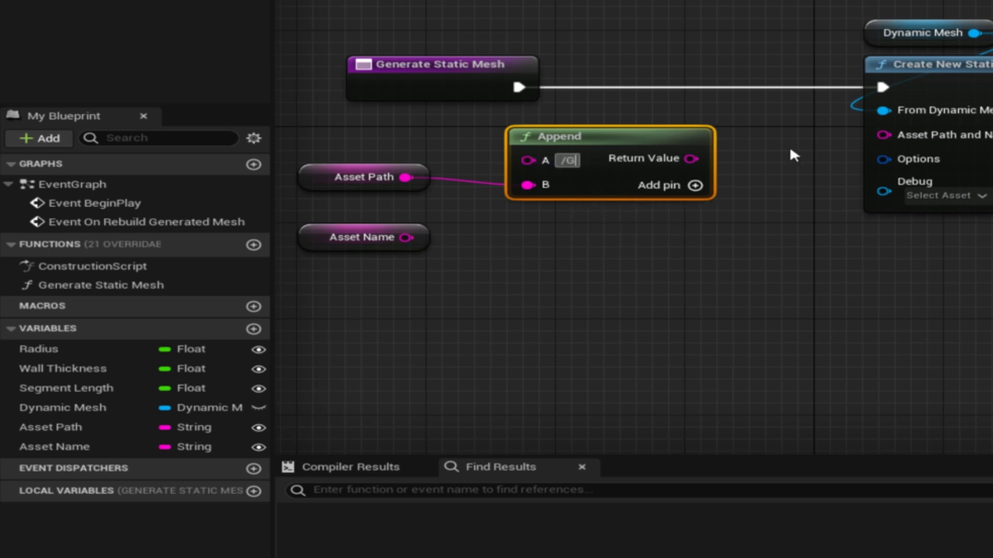
pyautogui.write('ame/')
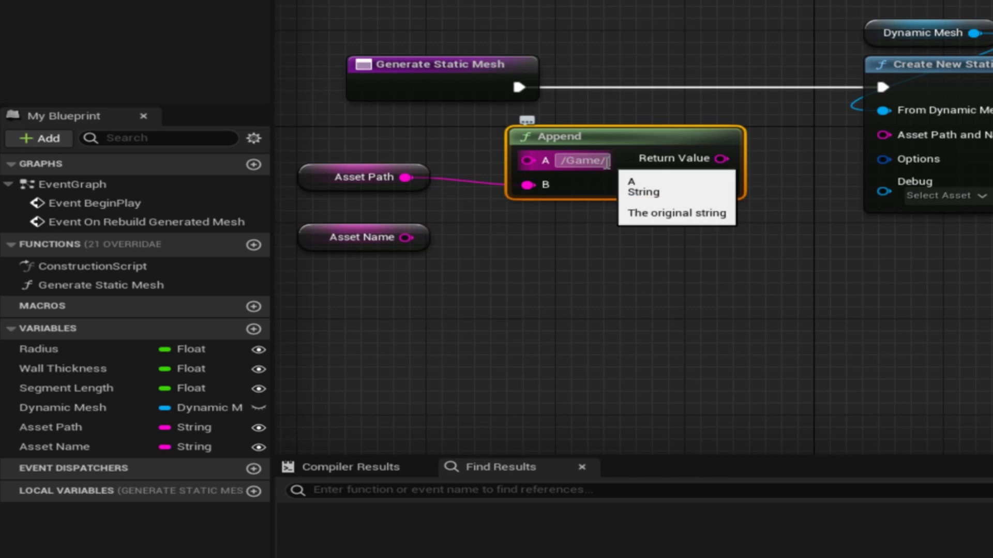
pyautogui.moveTo(312, 237); pyautogui.dragTo(306, 298)
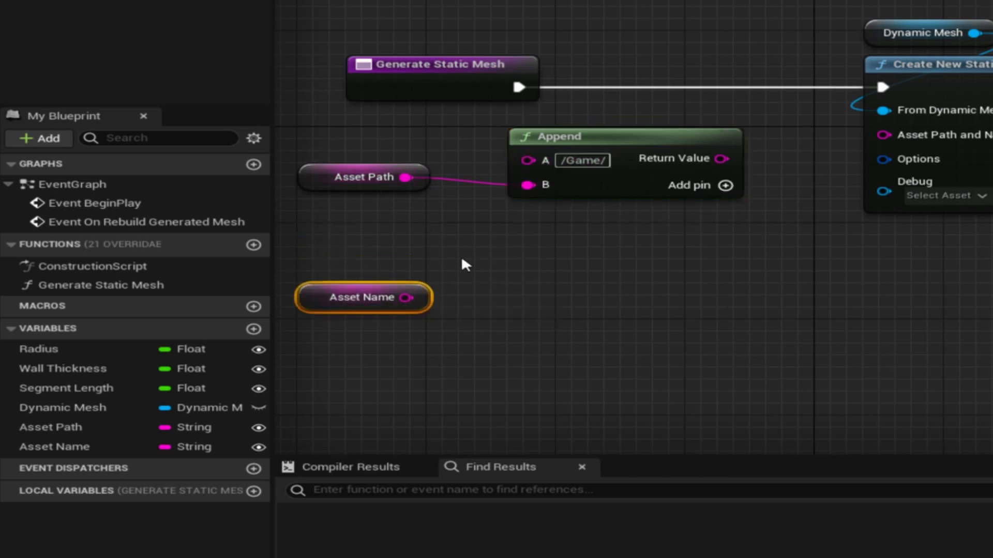
pyautogui.rightClick(531, 234)
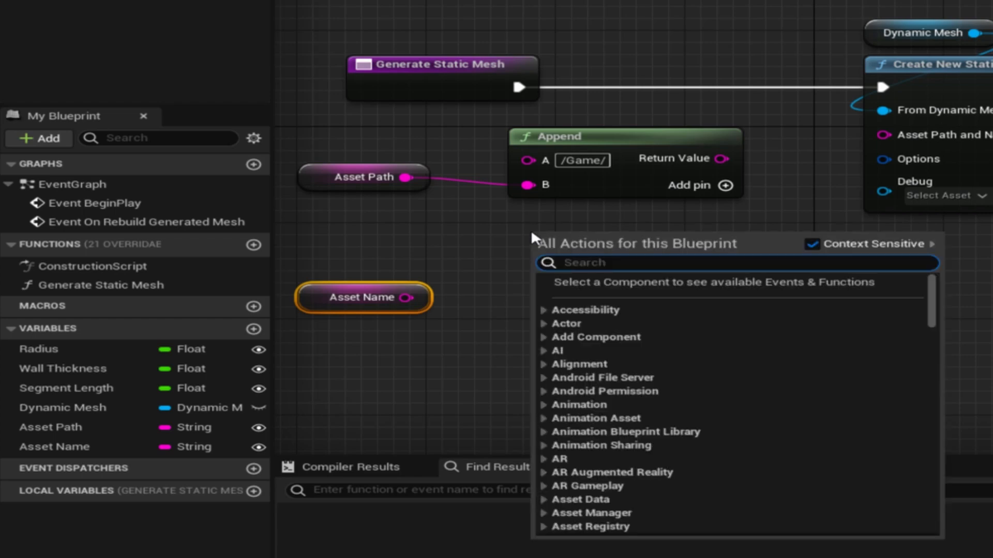
pyautogui.write('append')
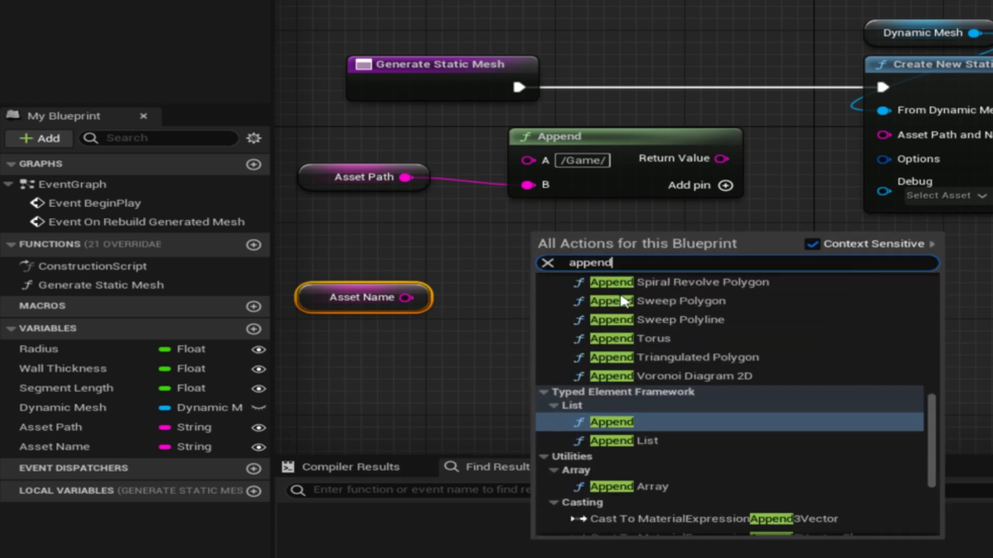
pyautogui.click(526, 237)
# Duplicate the Append node beneath the original, feed the original's return value into its A input and set B to /.
pyautogui.click(619, 143)
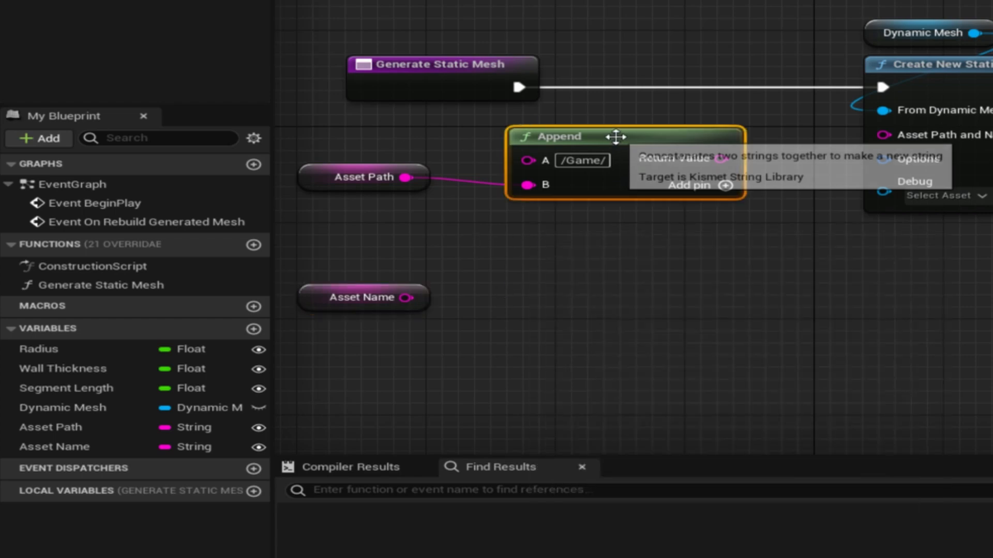
pyautogui.hotkey('ctrl', 'd')
pyautogui.moveTo(776, 133); pyautogui.dragTo(678, 226)
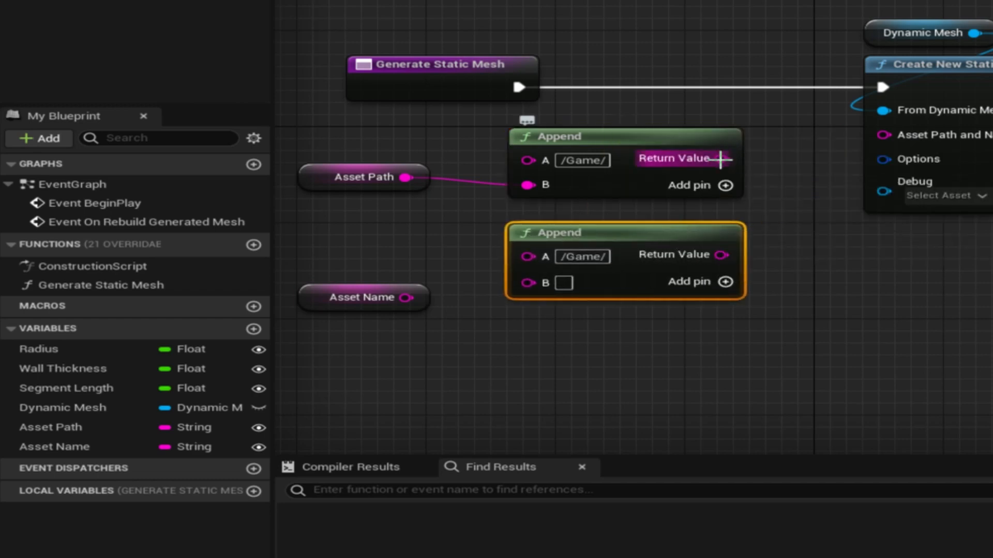
pyautogui.moveTo(721, 158); pyautogui.dragTo(528, 254)
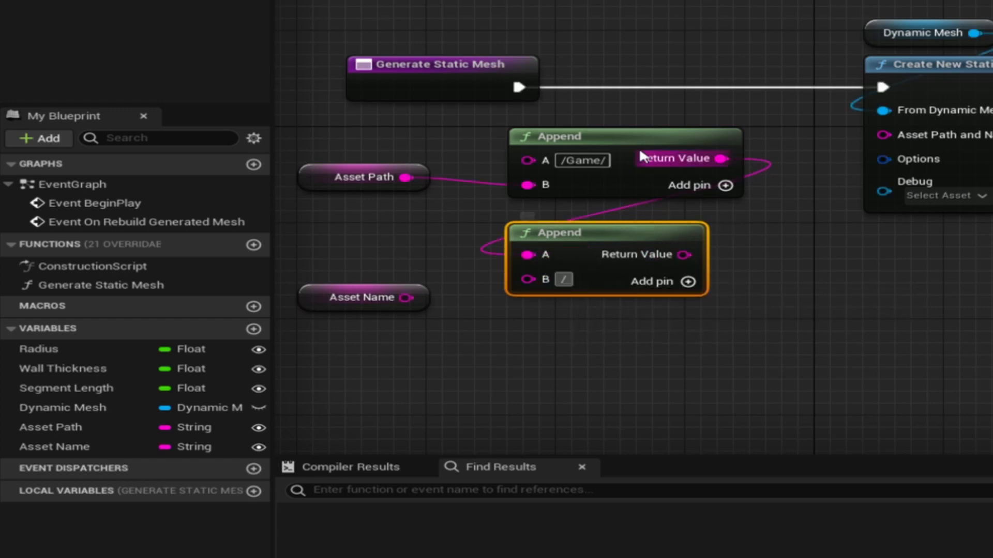
# Move the Asset Name getter down and add a third string Append node from it, aligned beneath the second Append.
pyautogui.moveTo(543, 357); pyautogui.dragTo(591, 208, button='right')
pyautogui.moveTo(381, 148); pyautogui.dragTo(382, 240)
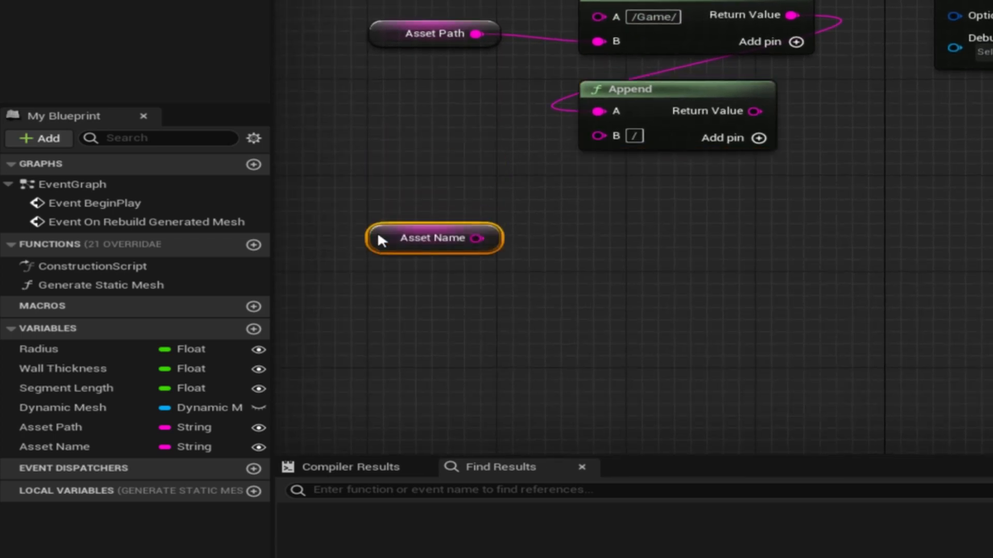
pyautogui.moveTo(476, 238); pyautogui.dragTo(628, 217)
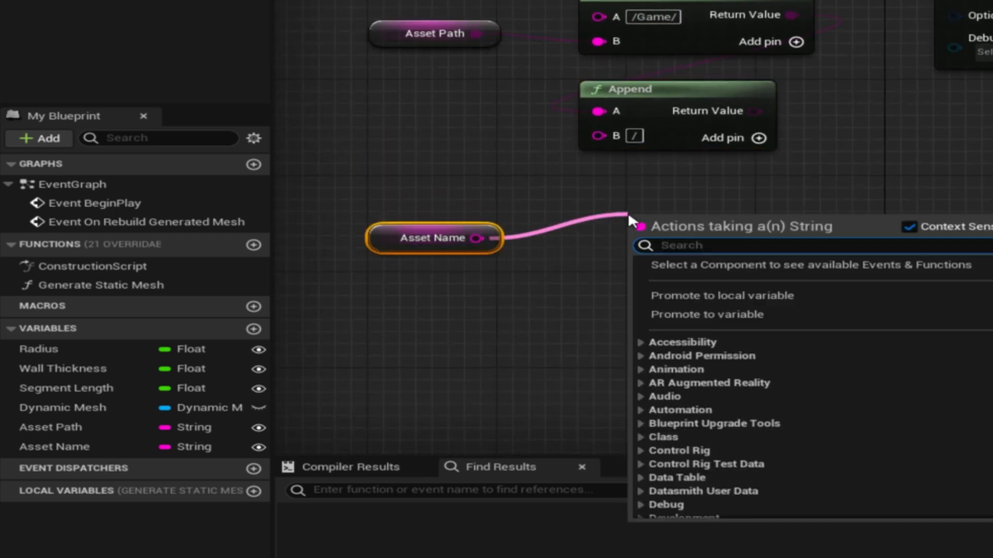
pyautogui.write('append')
pyautogui.press('Return')
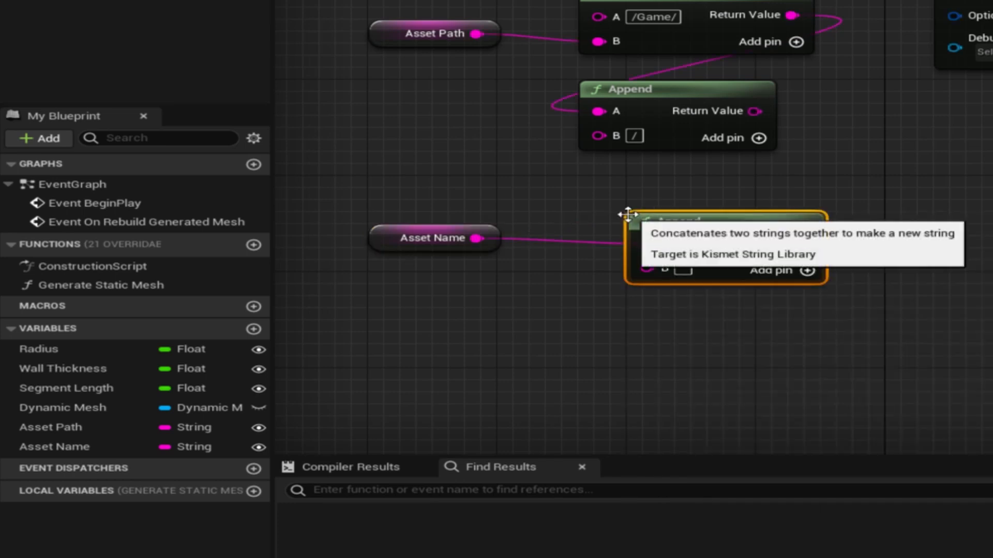
pyautogui.moveTo(723, 214); pyautogui.dragTo(675, 179)
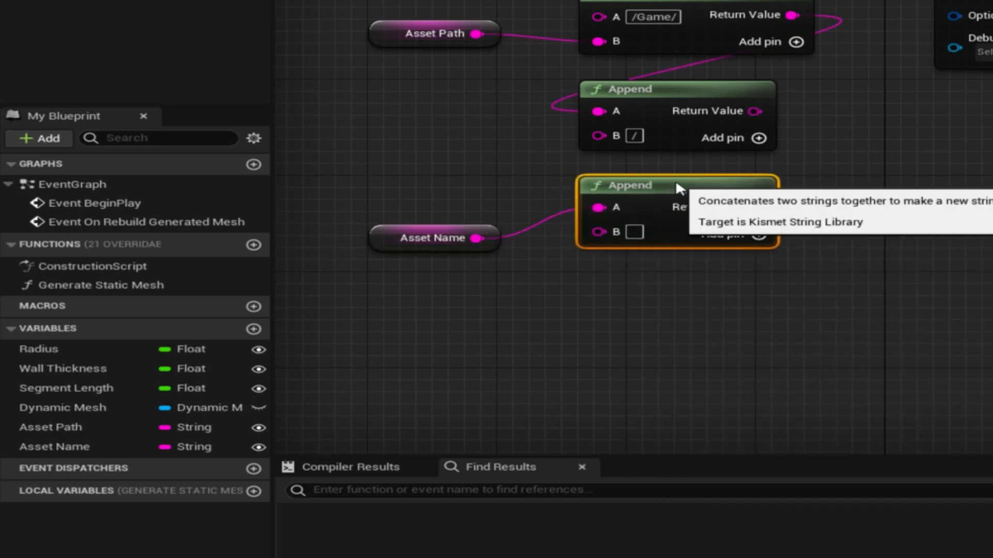
# Feed the second Append's result into the third's A and Asset Name into B, and connect the third's result to Asset Path and Name.
pyautogui.moveTo(755, 111); pyautogui.dragTo(600, 207)
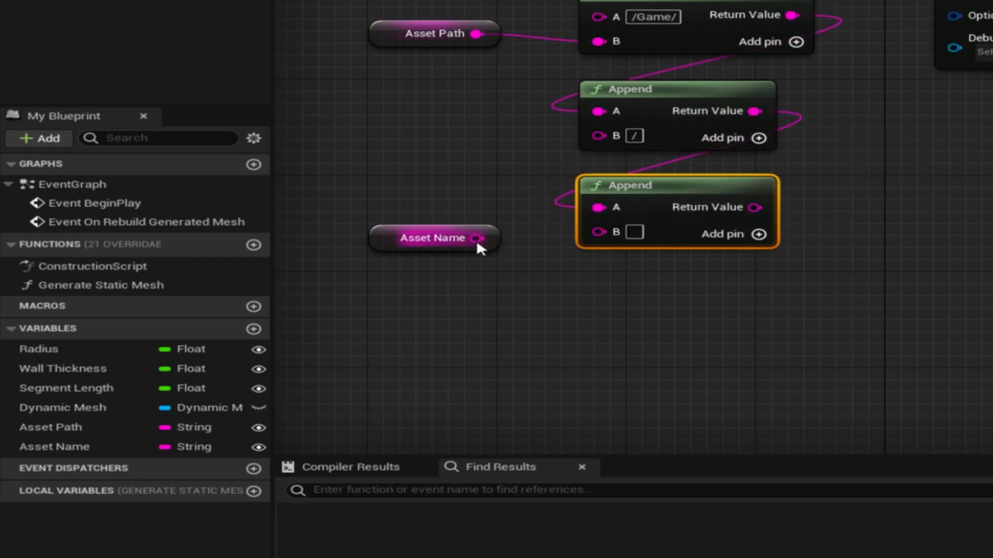
pyautogui.moveTo(477, 238); pyautogui.dragTo(599, 231)
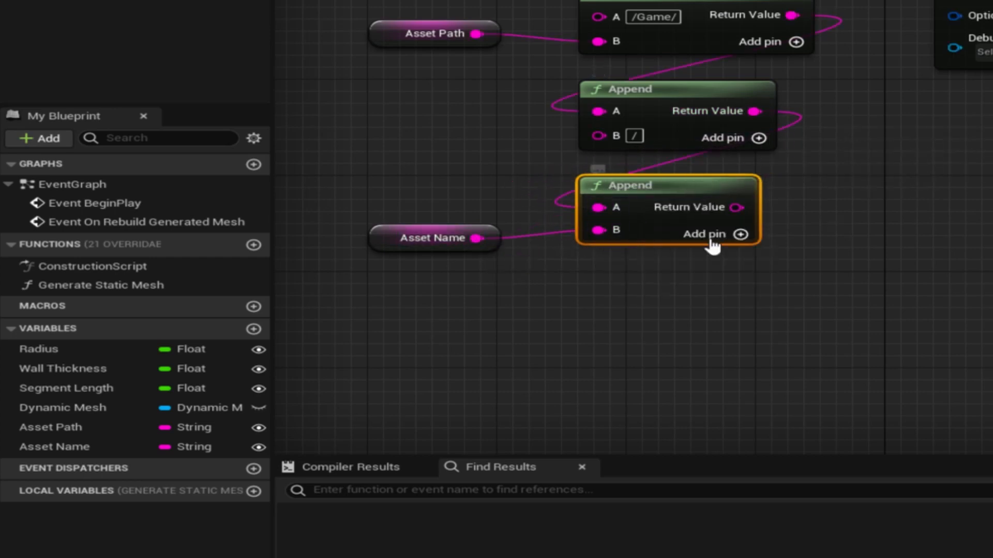
pyautogui.moveTo(856, 148); pyautogui.dragTo(762, 217, button='right')
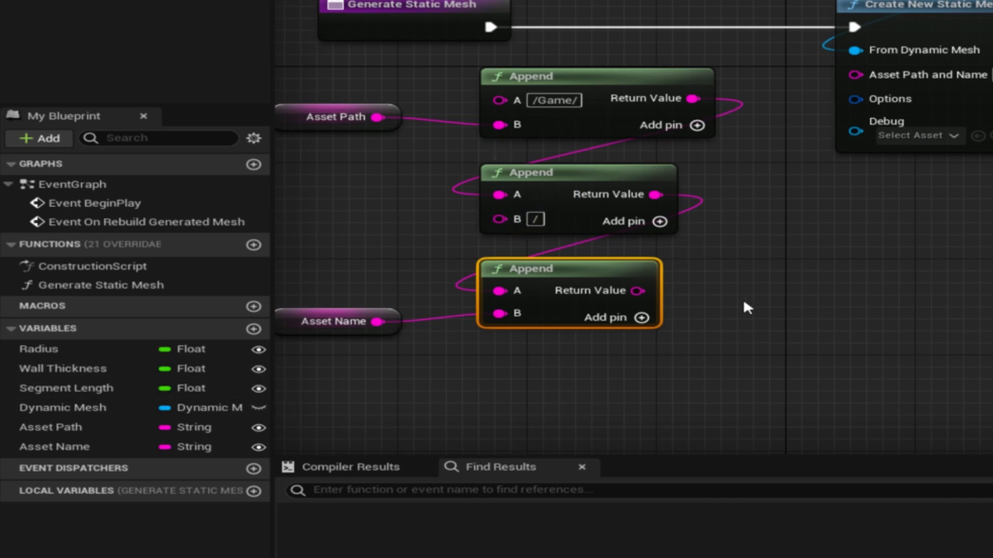
pyautogui.moveTo(639, 290); pyautogui.dragTo(859, 74)
pyautogui.moveTo(860, 74); pyautogui.dragTo(807, 130, button='right')
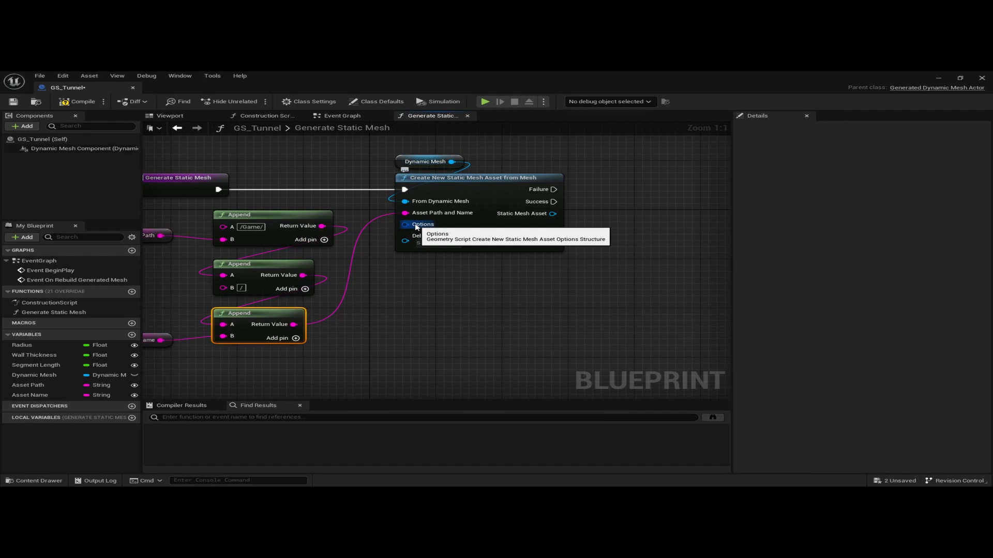
pyautogui.moveTo(439, 282); pyautogui.dragTo(510, 289, button='right')
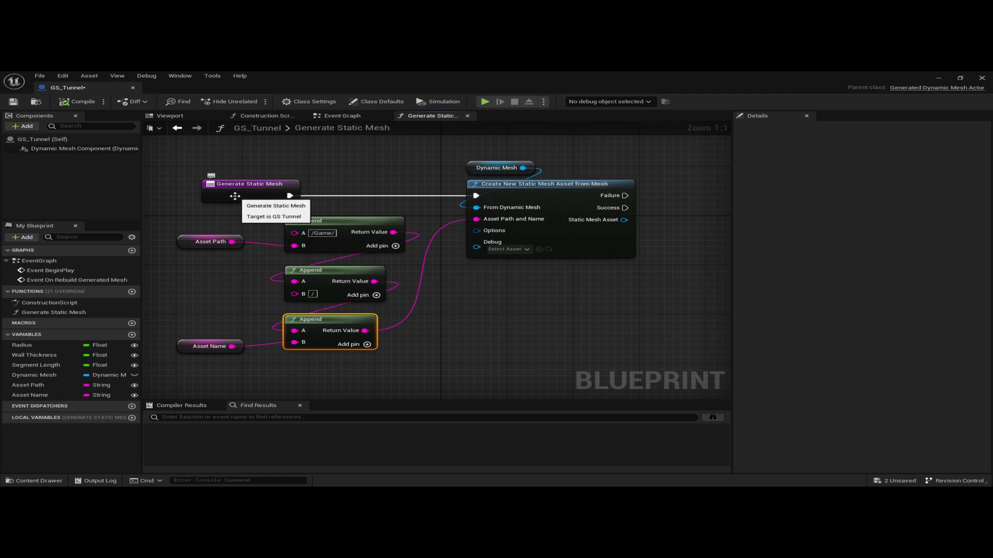
# Tile the blueprint editor beside the level editor and frame the GS_Tunnel actor in the viewport.
pyautogui.press('super+Right')
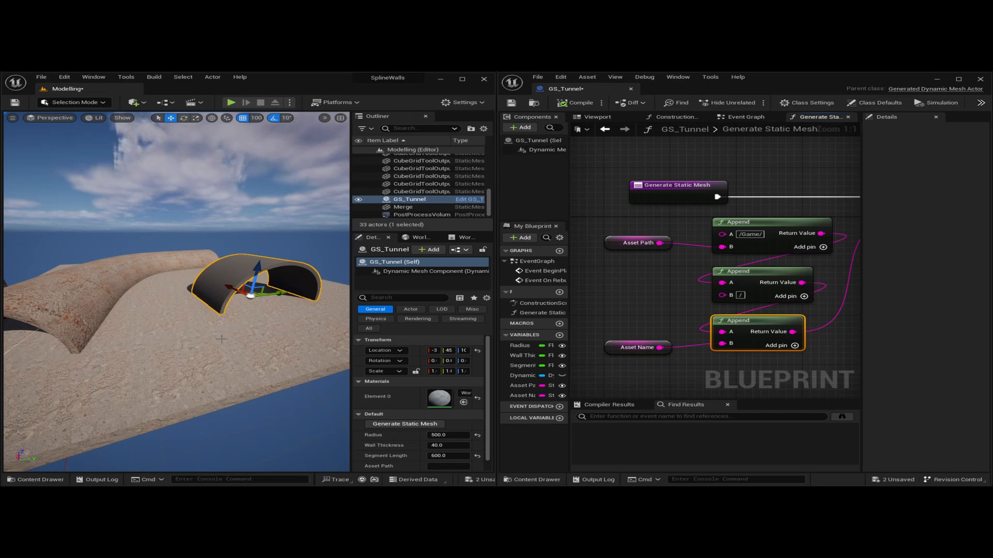
pyautogui.moveTo(251, 342); pyautogui.dragTo(171, 343, button='right')
pyautogui.press('d')
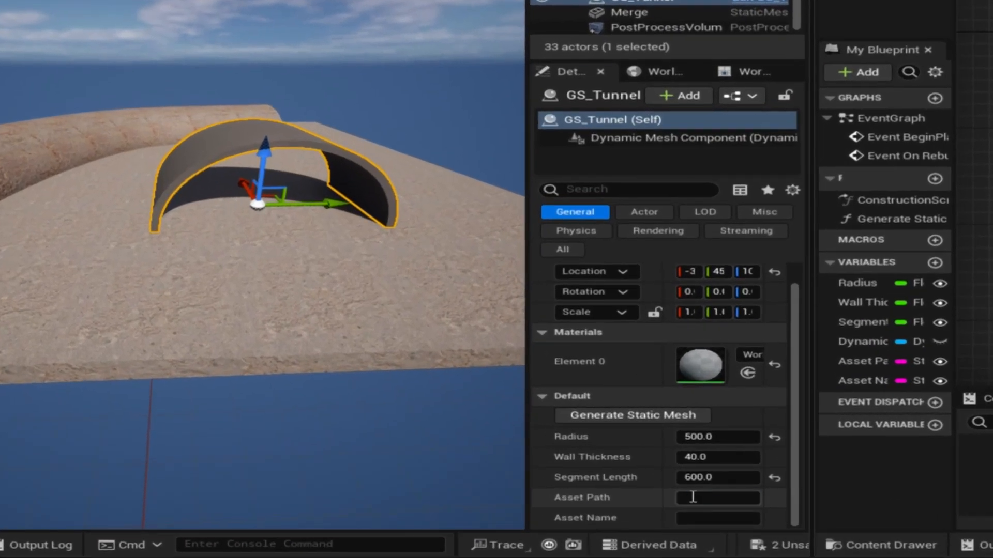
# Set the GS_Tunnel actor's Asset Path to Meshes and Asset Name to SM_GSTunnel, and run Generate Static Mesh.
pyautogui.click(690, 497)
pyautogui.click(717, 514)
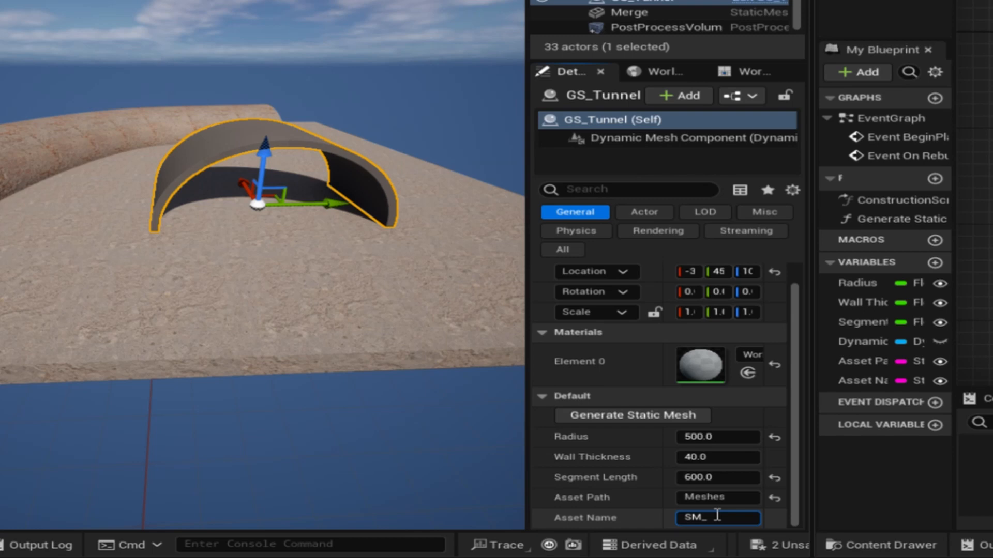
pyautogui.write('SM_GSTue')
pyautogui.write('nne')
pyautogui.write('l')
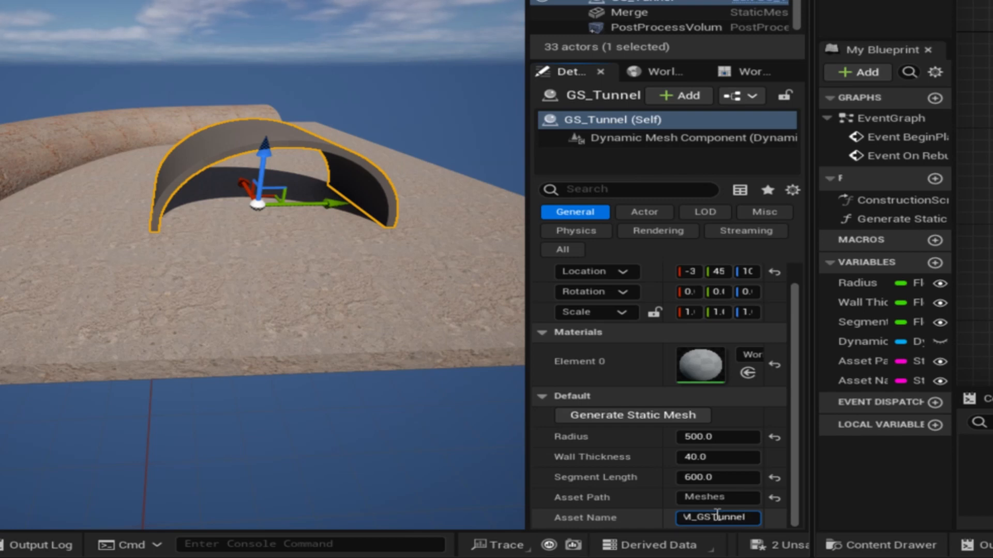
pyautogui.click(636, 417)
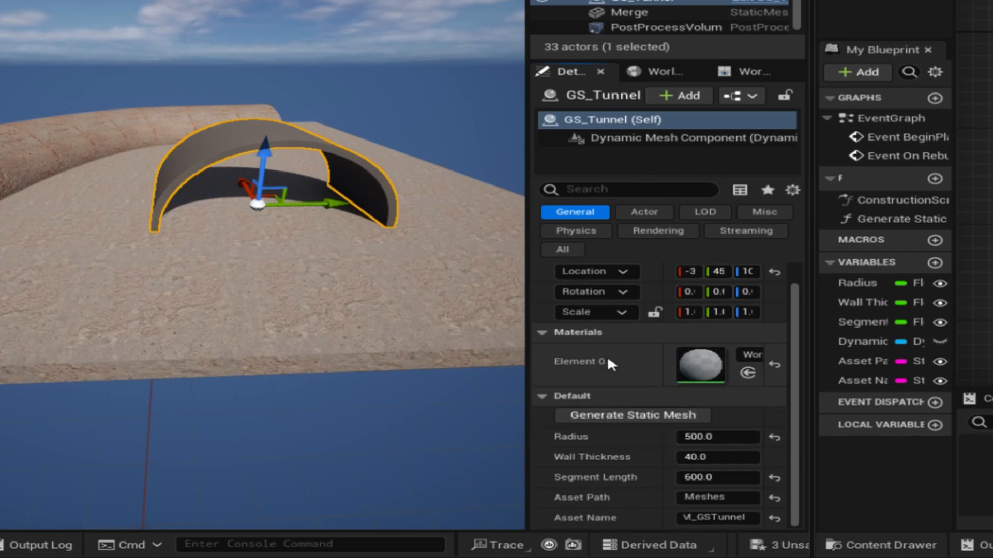
# Browse to the Meshes content folder and check the generated SM_GSTunnel static mesh.
pyautogui.click(370, 262)
pyautogui.hotkey('ctrl', 'space')
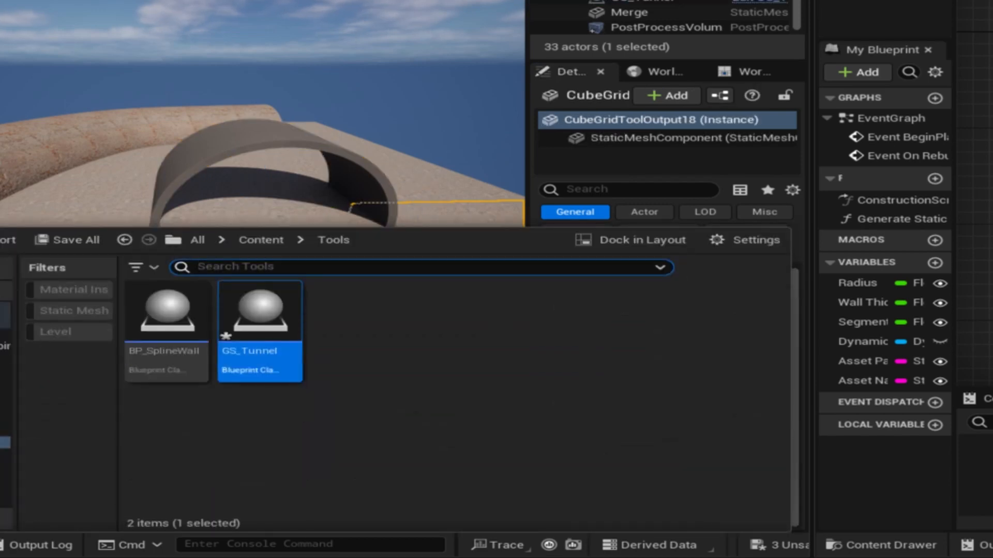
pyautogui.click(5, 395)
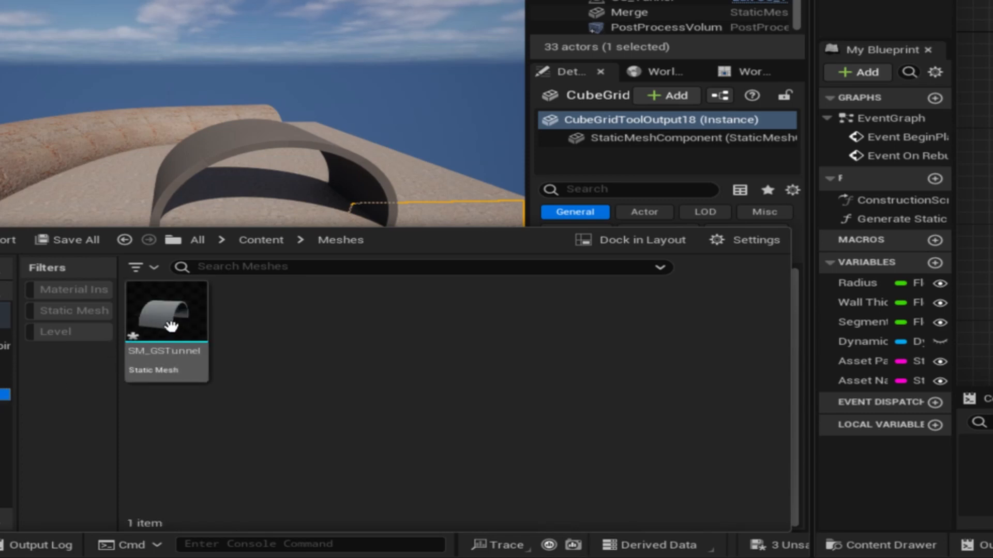
pyautogui.moveTo(182, 318)
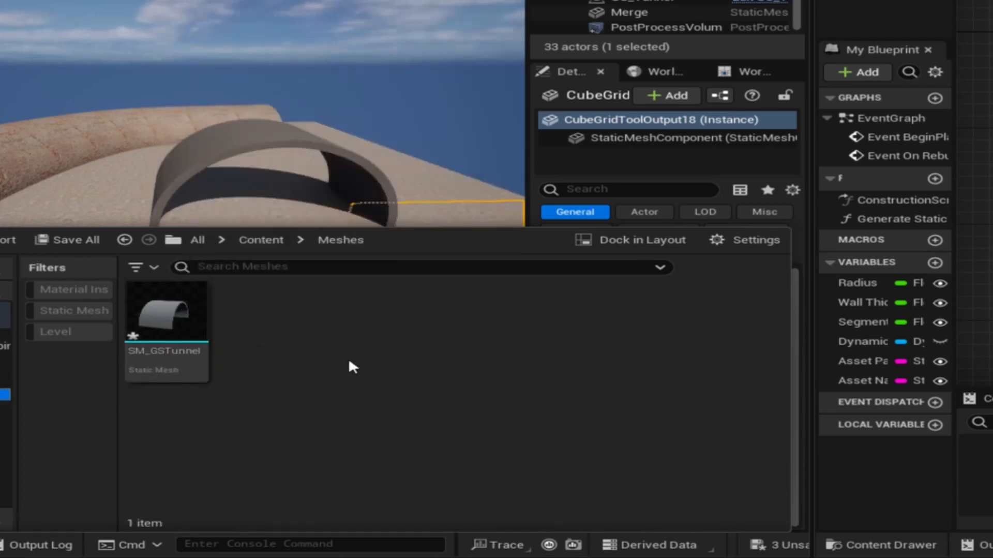
# Try placing the SM_GSTunnel mesh in the level in front of the existing tunnel, and delete the placed copy.
pyautogui.rightClick(315, 362)
pyautogui.moveTo(160, 313); pyautogui.dragTo(101, 284)
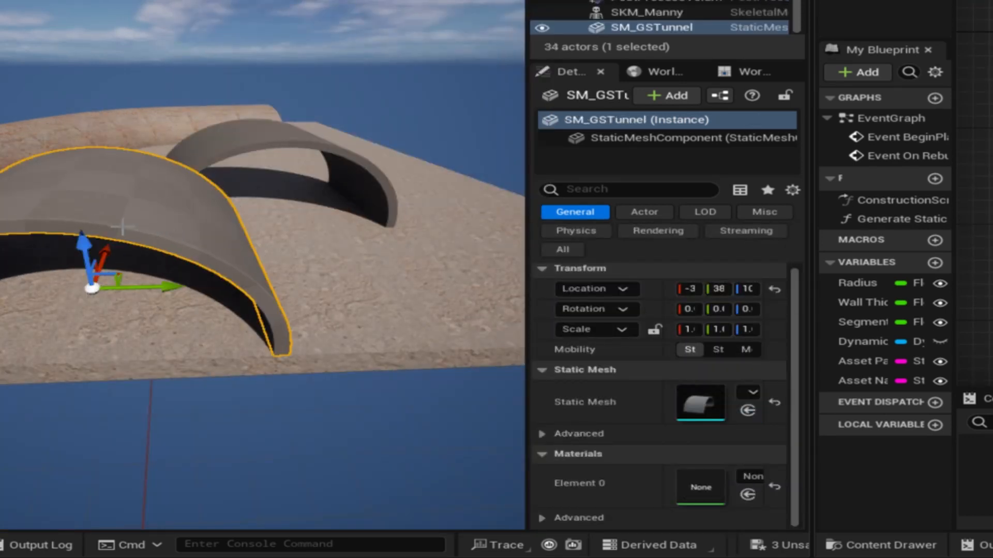
pyautogui.press('Delete')
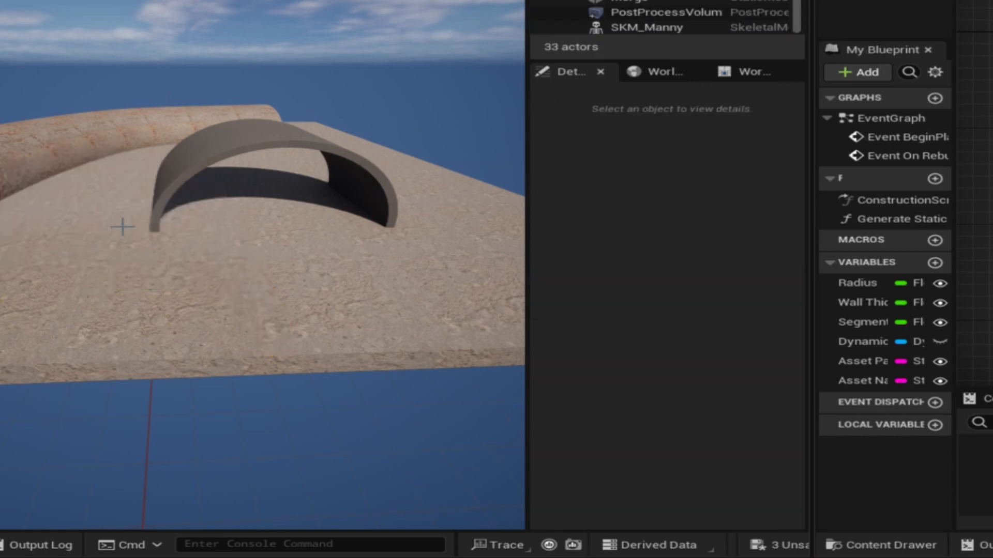
# Set the Wall Mesh of the curved BP_SplineWall actor to SM_GSTunnel.
pyautogui.moveTo(288, 250); pyautogui.dragTo(69, 211, button='right')
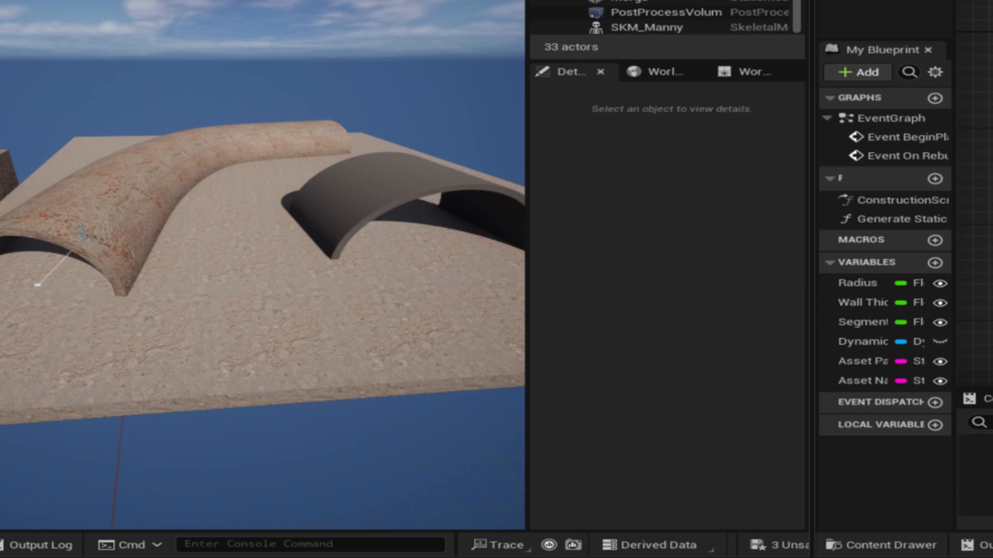
pyautogui.click(82, 233)
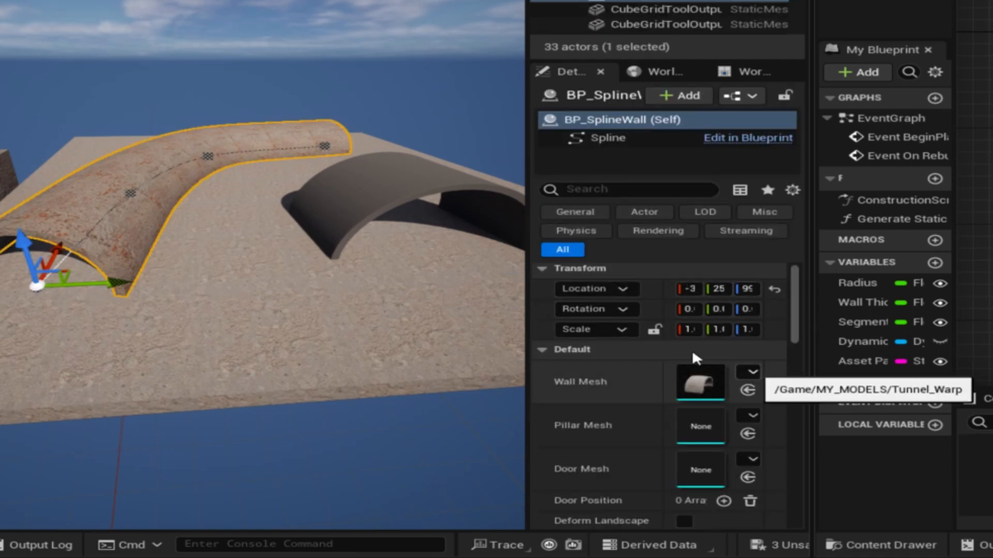
pyautogui.click(753, 372)
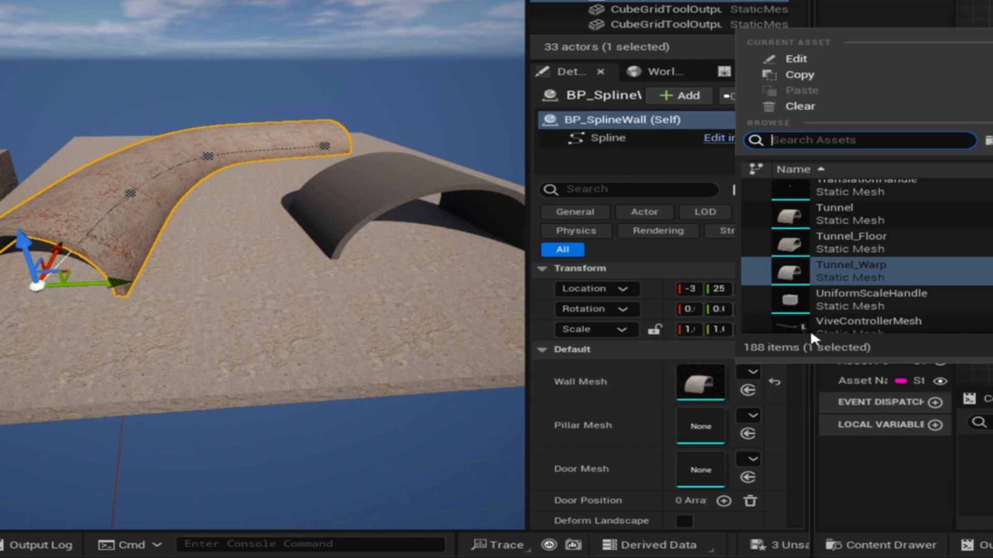
pyautogui.write('SM')
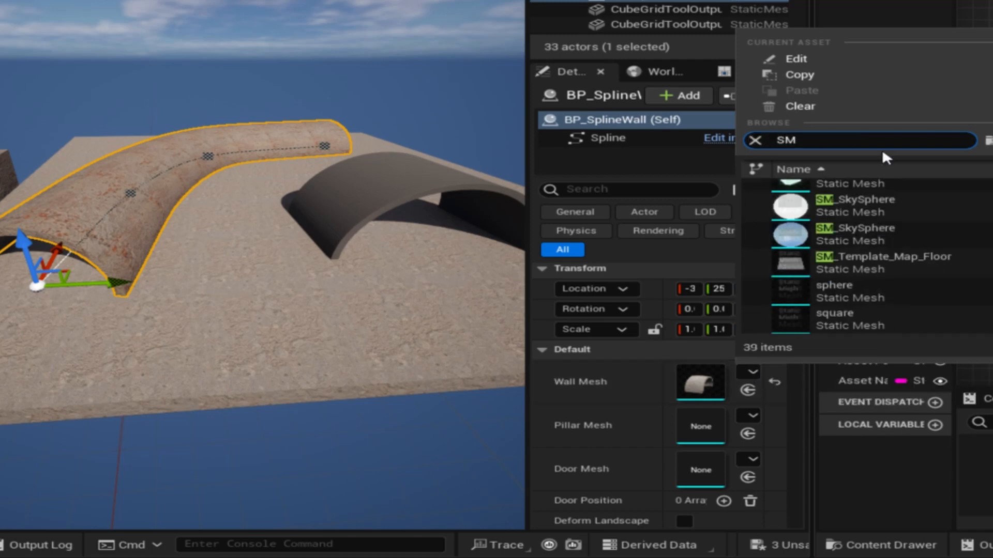
pyautogui.write('_GS')
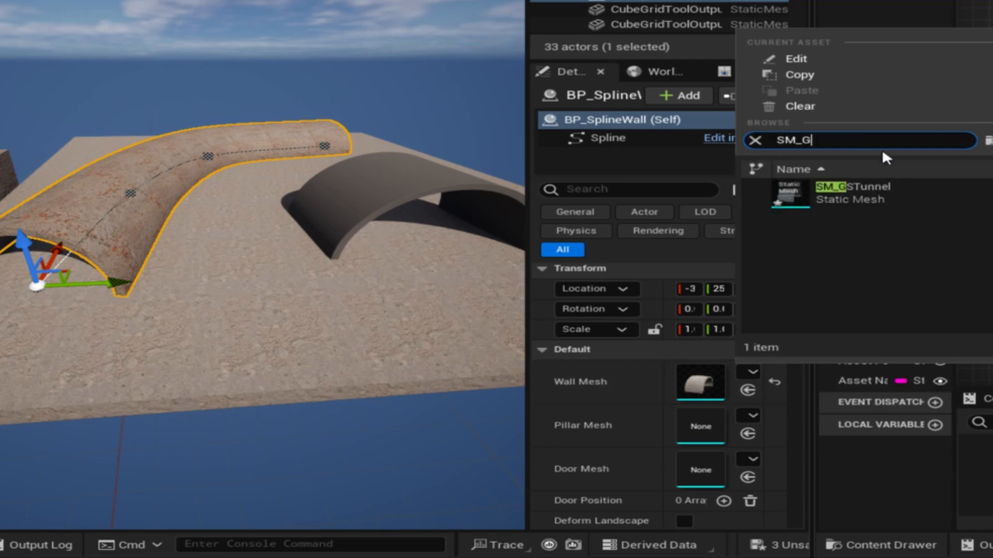
pyautogui.click(873, 187)
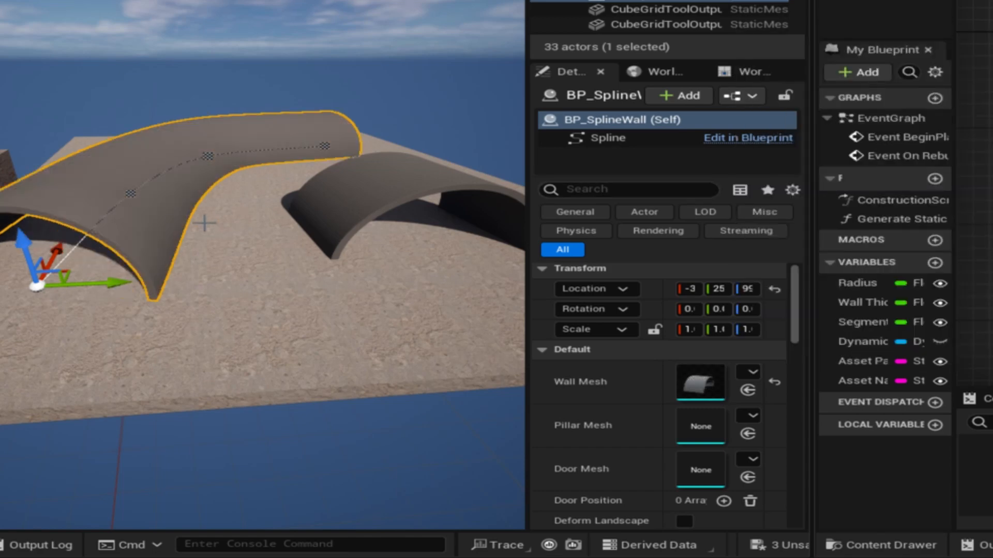
# Play-test the level, running the character into and around the curved spline tunnel and the standalone tunnel to check their collision.
pyautogui.moveTo(213, 250); pyautogui.dragTo(155, 258, button='right')
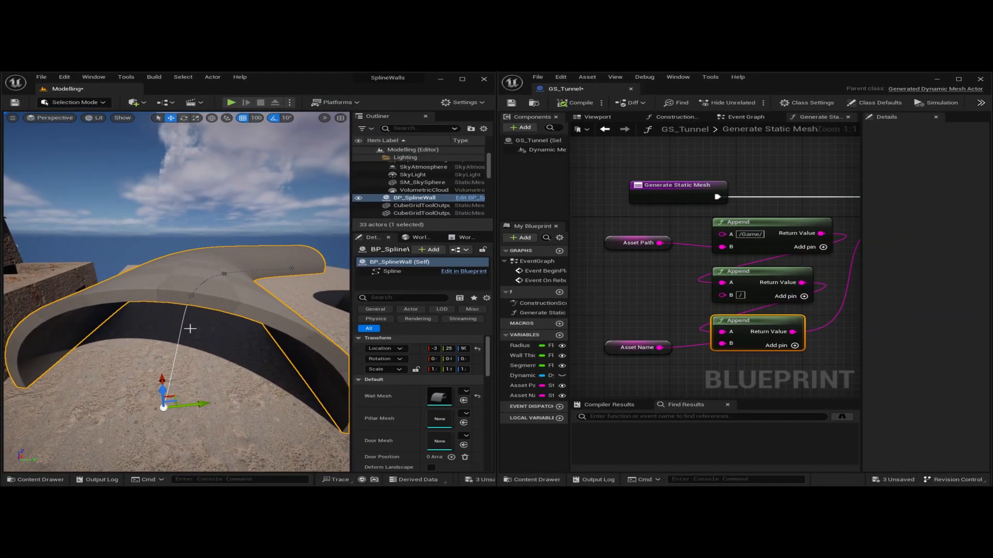
pyautogui.hotkey('alt', 'p')
pyautogui.press('w')
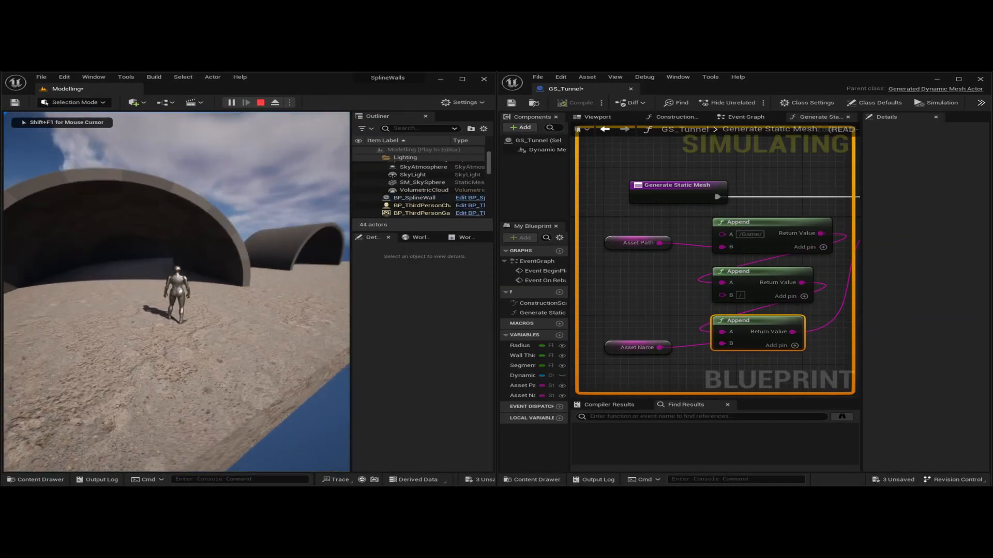
pyautogui.press('w')
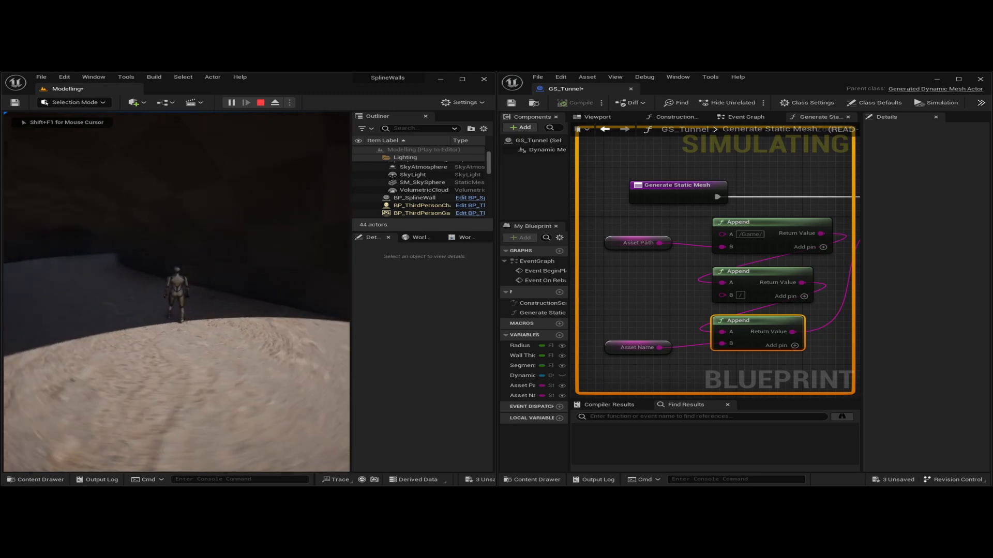
pyautogui.press('w')
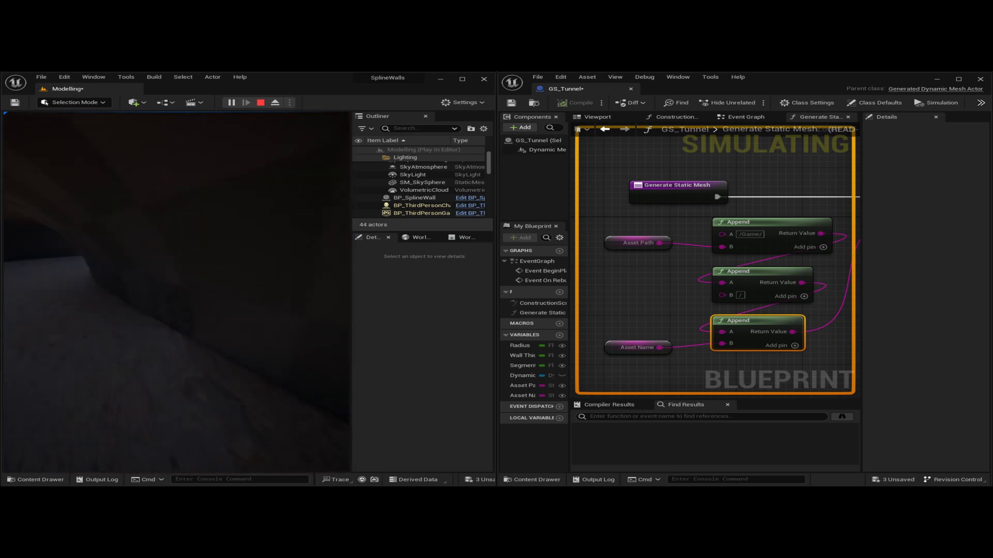
pyautogui.press('w')
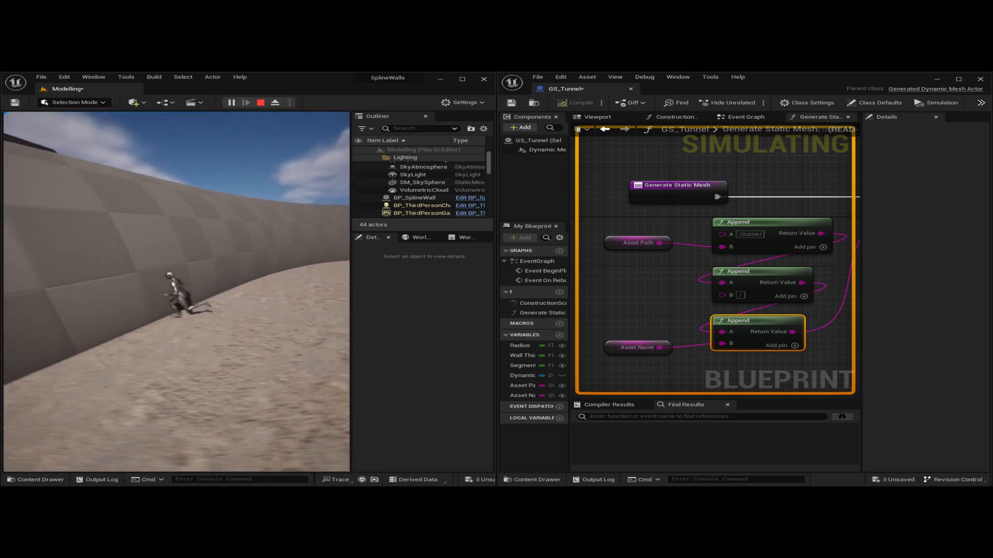
pyautogui.press('w')
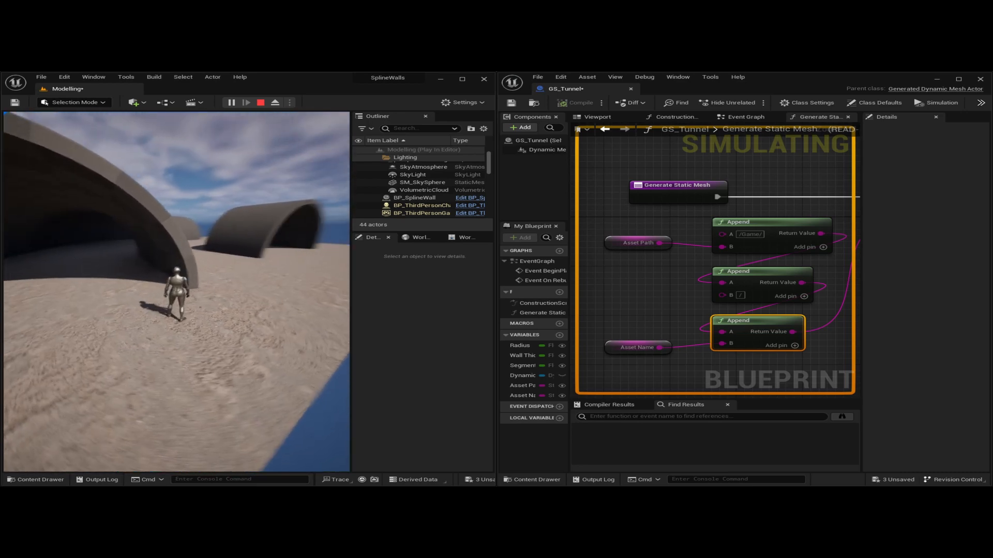
pyautogui.press('s')
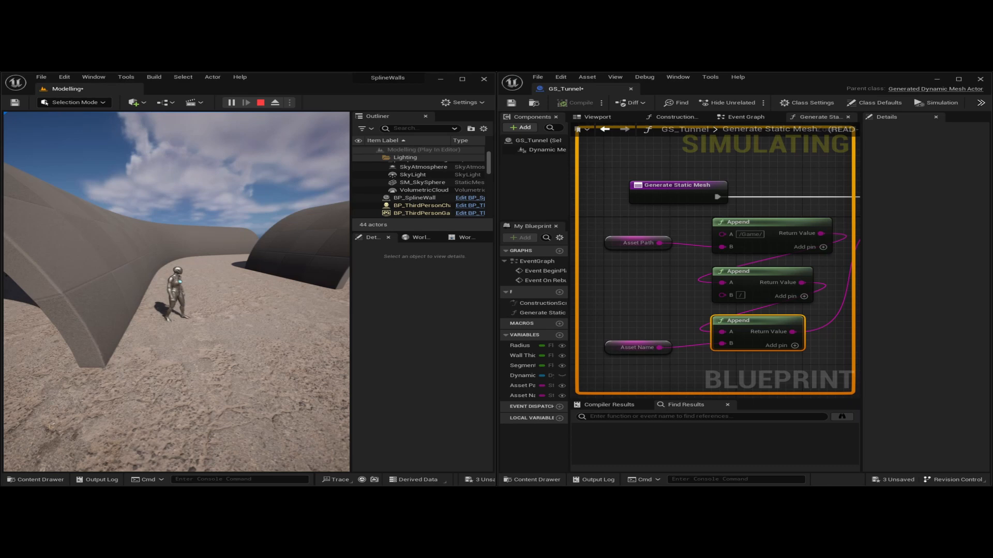
pyautogui.press('d')
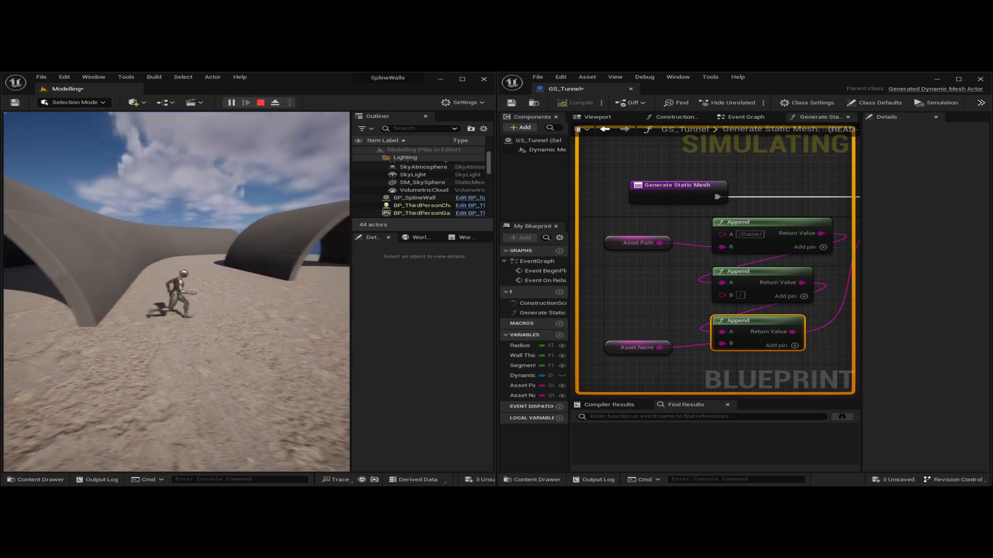
pyautogui.press('w')
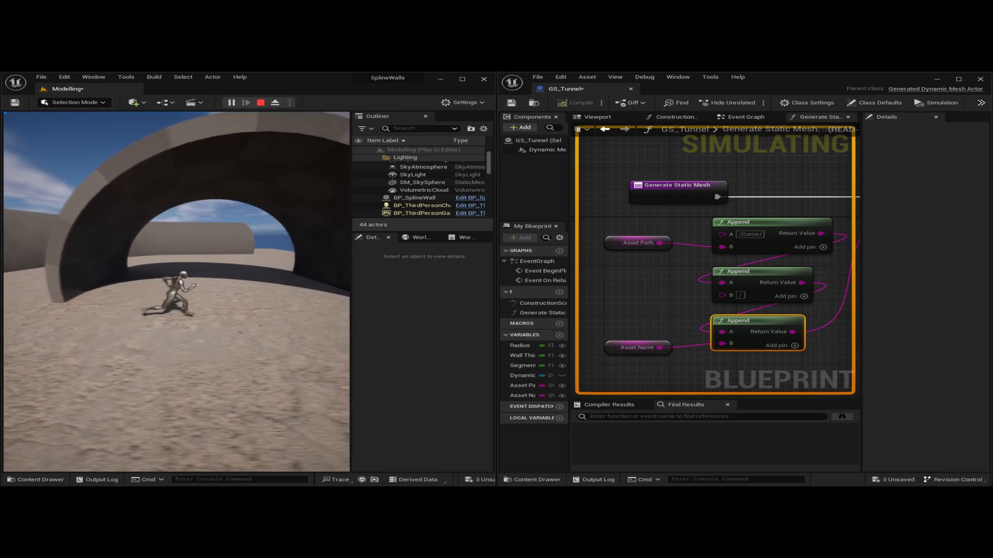
pyautogui.press('a')
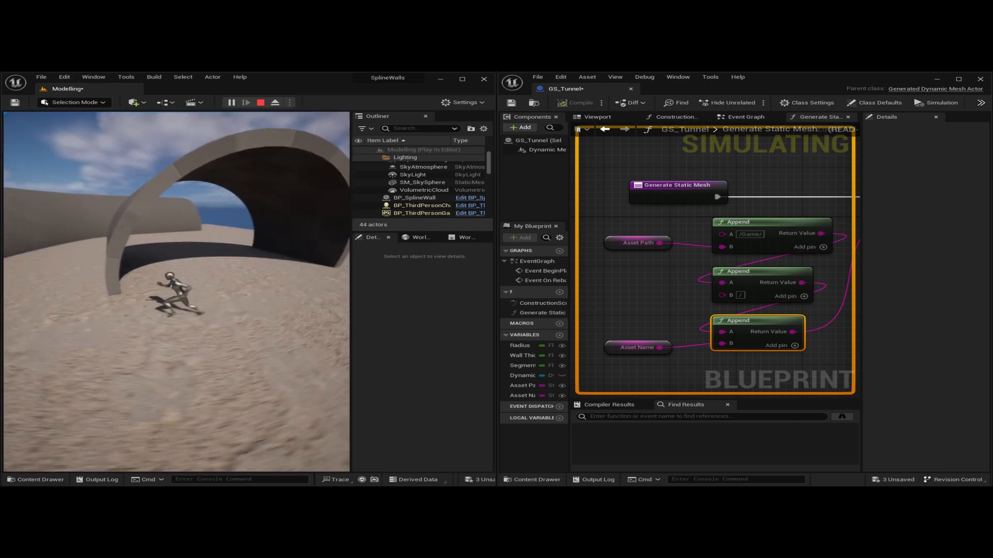
pyautogui.press('w')
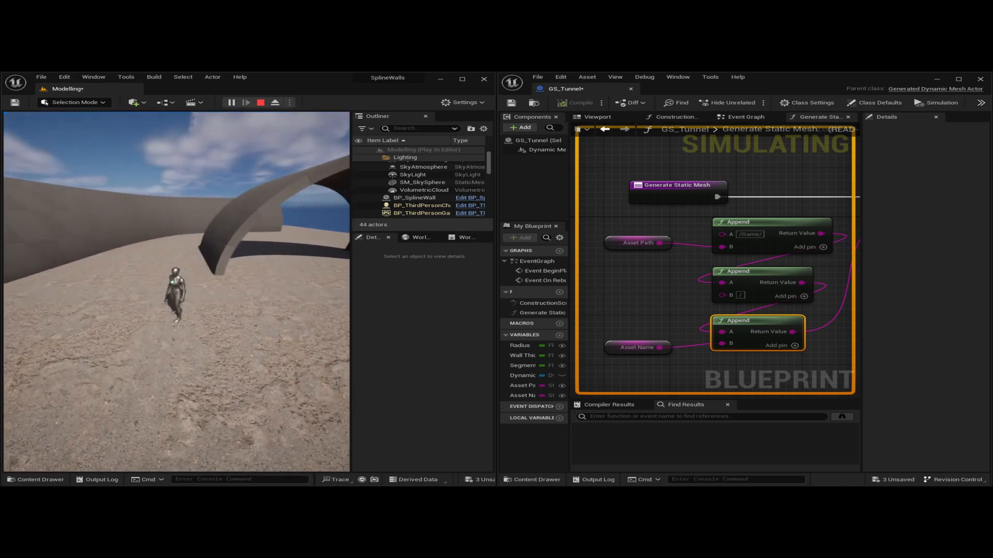
pyautogui.press('d')
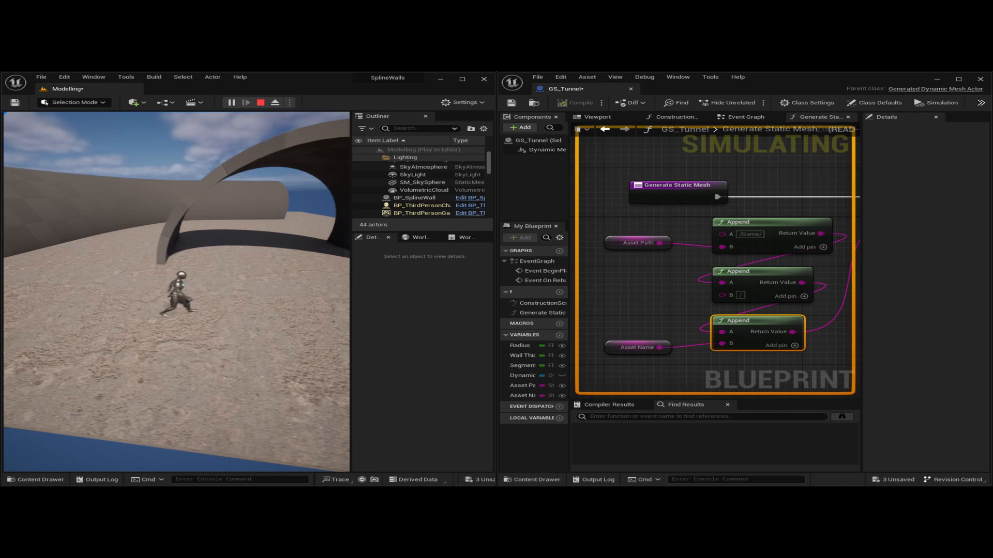
pyautogui.press('d')
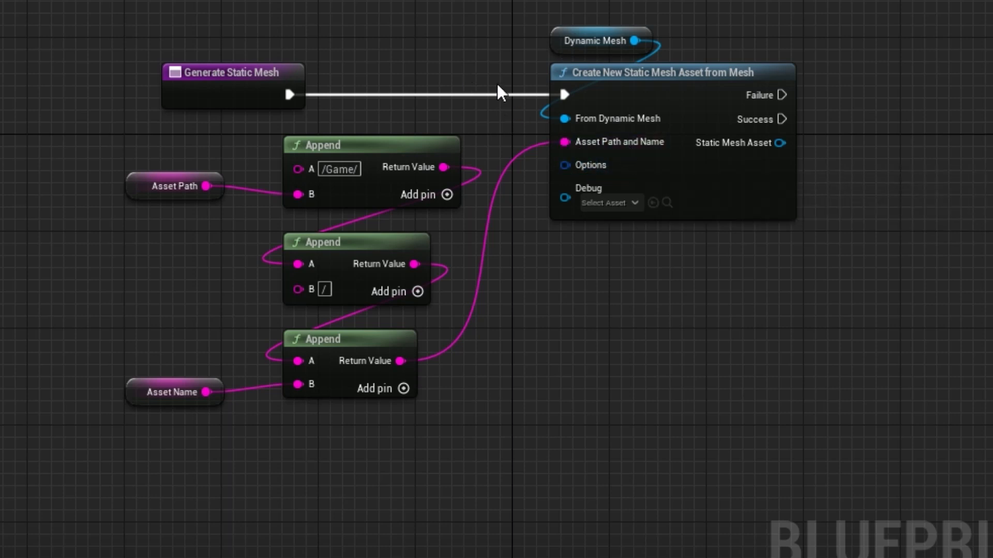
# Feed the Options input of Create New Static Mesh Asset from Mesh with a Make GeometryScriptCreateNewStaticMeshAssetOptions node, placed below the Append nodes.
pyautogui.moveTo(676, 303); pyautogui.dragTo(703, 213, button='right')
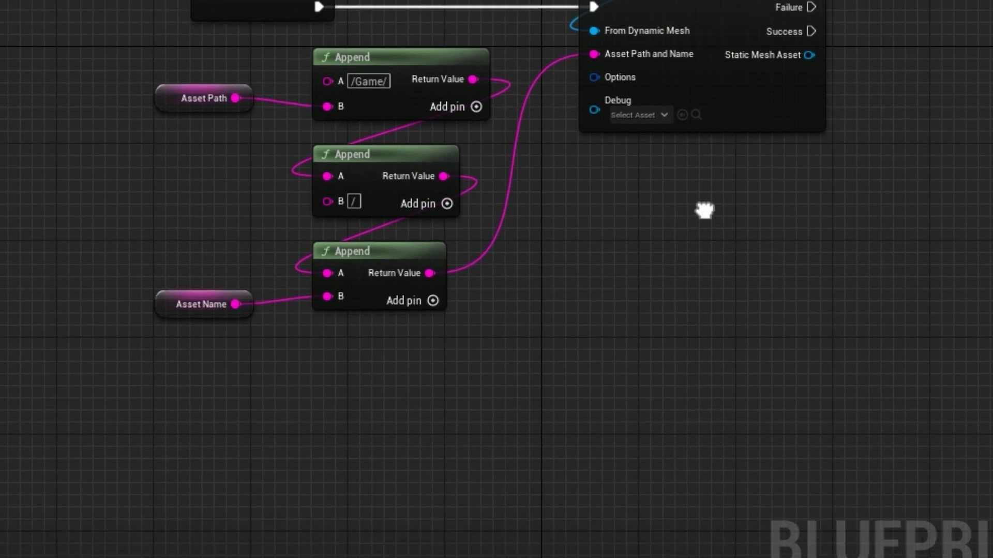
pyautogui.moveTo(594, 78); pyautogui.dragTo(523, 428)
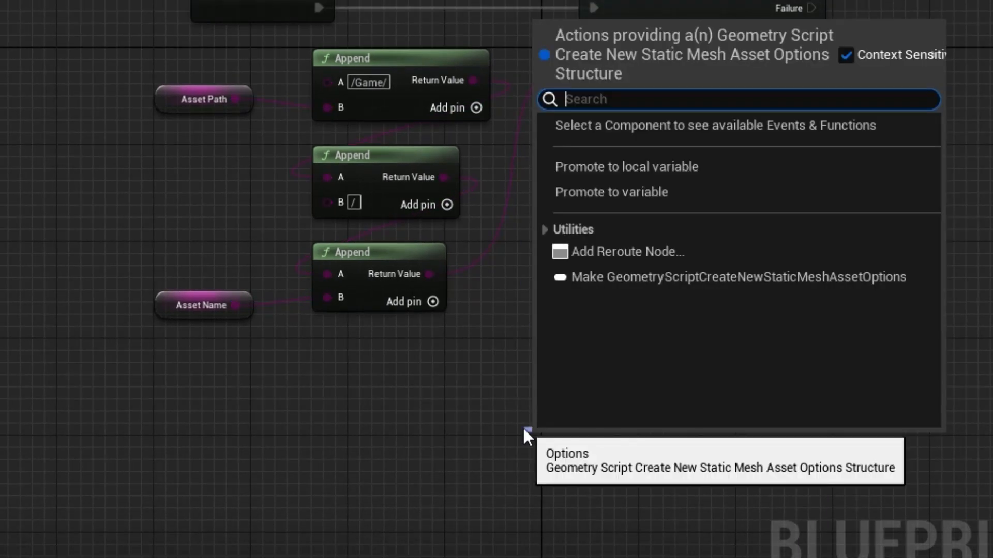
pyautogui.write('make')
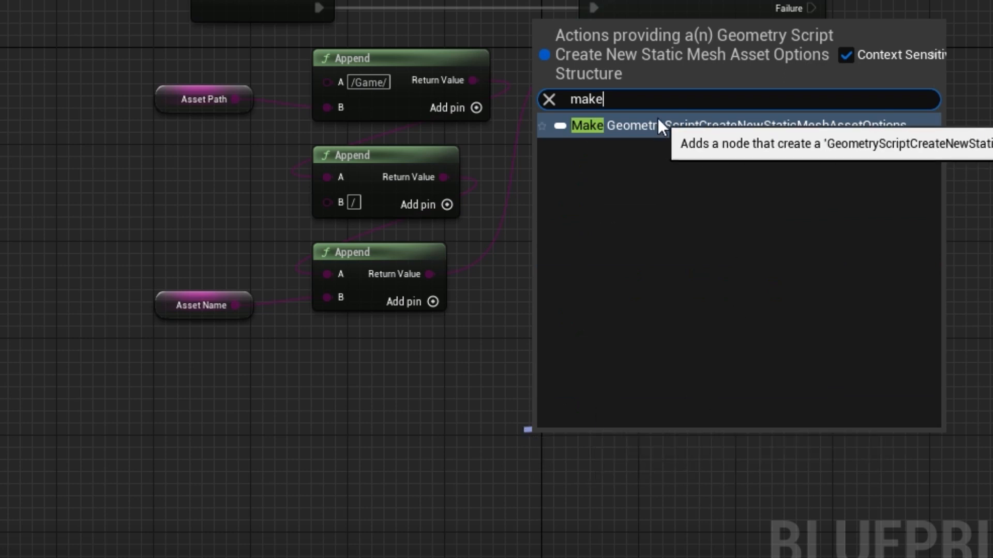
pyautogui.click(802, 125)
pyautogui.moveTo(781, 431); pyautogui.dragTo(436, 361)
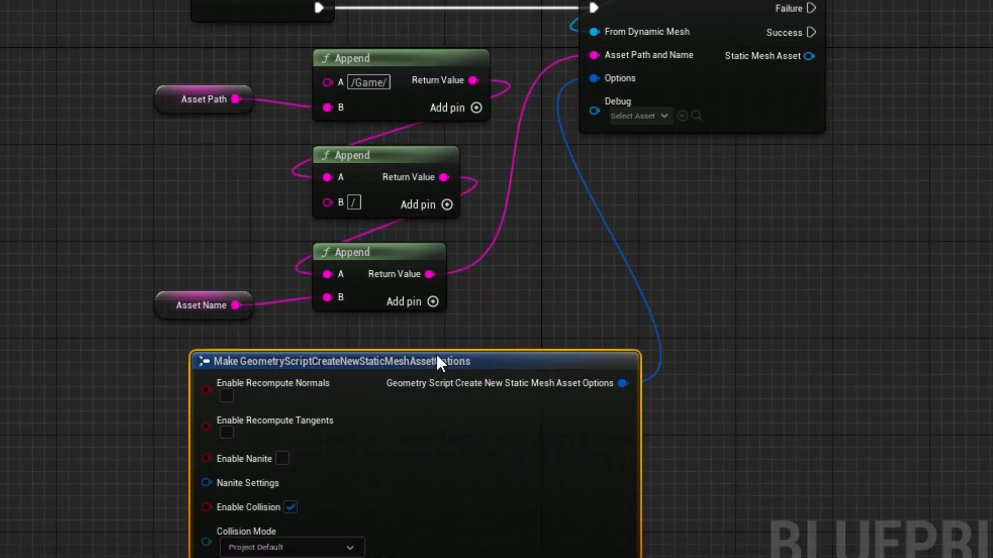
# Set the Collision Mode of the static mesh asset options node to Use Complex Collision As Simple.
pyautogui.moveTo(710, 297); pyautogui.dragTo(830, 141, button='right')
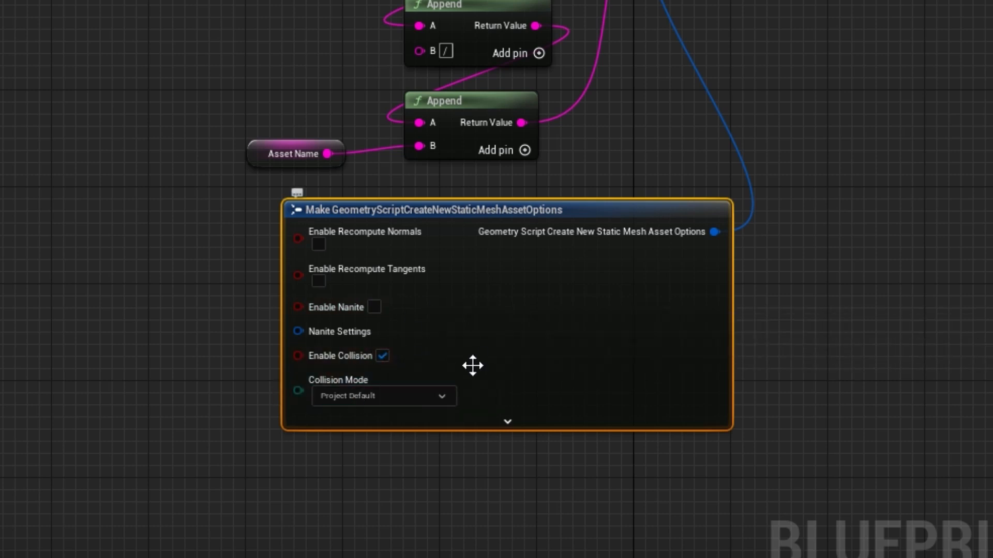
pyautogui.click(443, 398)
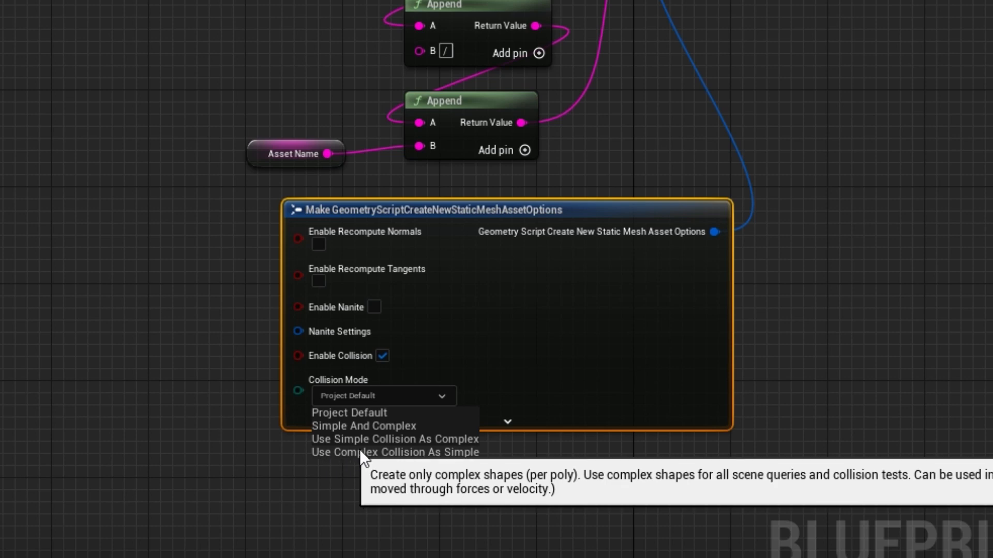
pyautogui.click(377, 452)
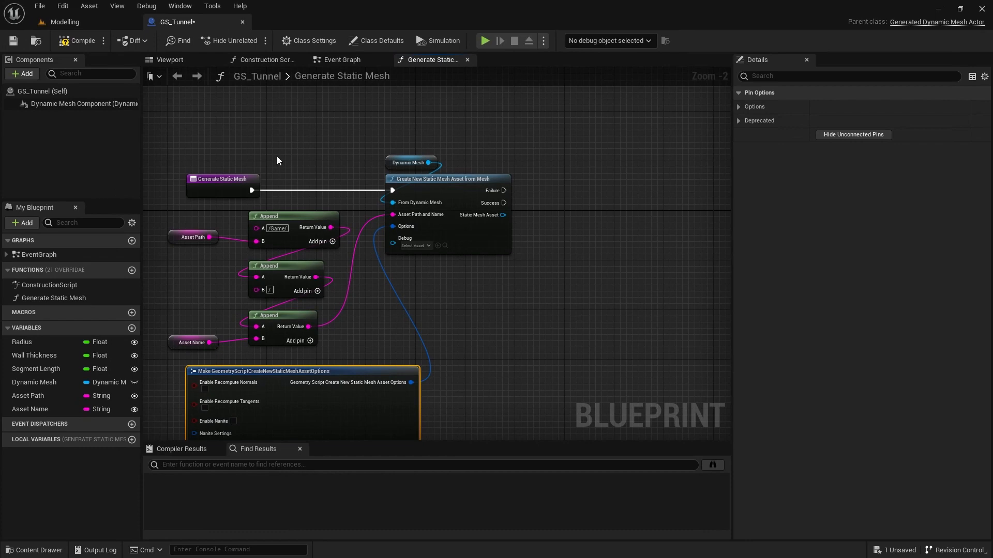
# Compile GS_Tunnel and run Generate Static Mesh again on the GS_Tunnel actor in the Modelling level.
pyautogui.click(77, 41)
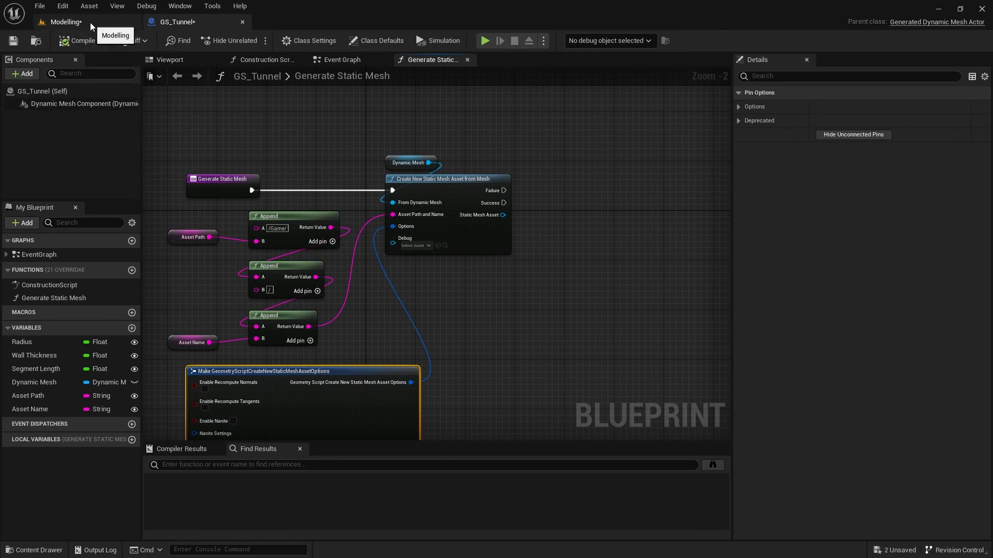
pyautogui.click(90, 22)
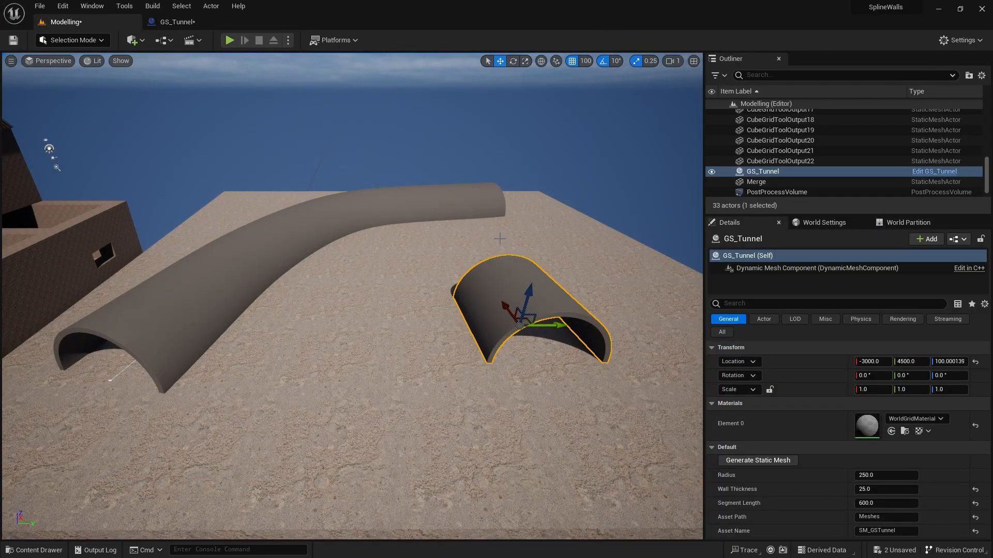
pyautogui.click(757, 460)
# Play-test the level again, running the character against the curved tunnel's walls and over to the standalone tunnel to check the regenerated collision.
pyautogui.moveTo(284, 358)
pyautogui.mouseDown(button='right')
pyautogui.moveTo(344, 344)
pyautogui.moveTo(222, 343)
pyautogui.moveTo(209, 331)
pyautogui.moveTo(279, 358)
pyautogui.mouseUp(button='right')
pyautogui.press('w')
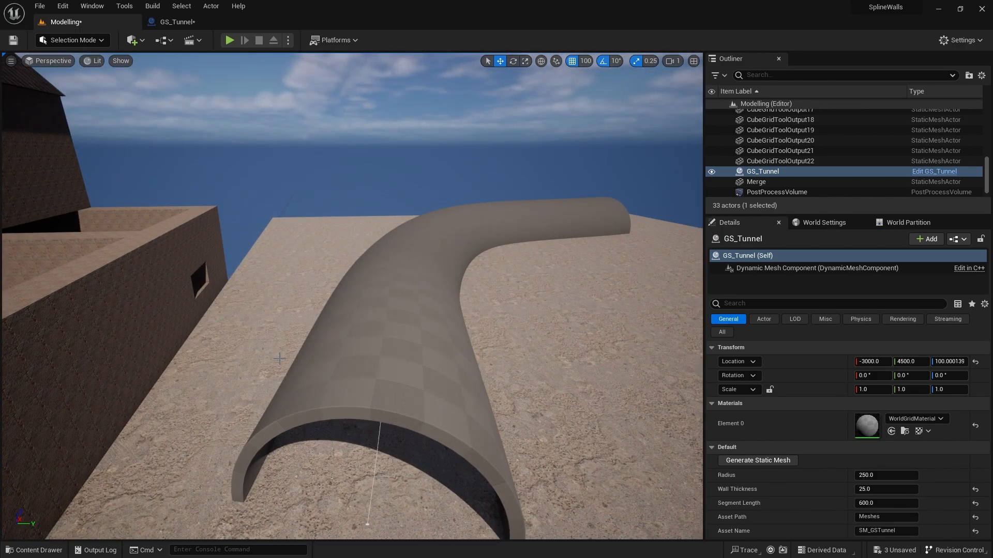
pyautogui.hotkey('alt', 'p')
pyautogui.press('w')
pyautogui.press('w')
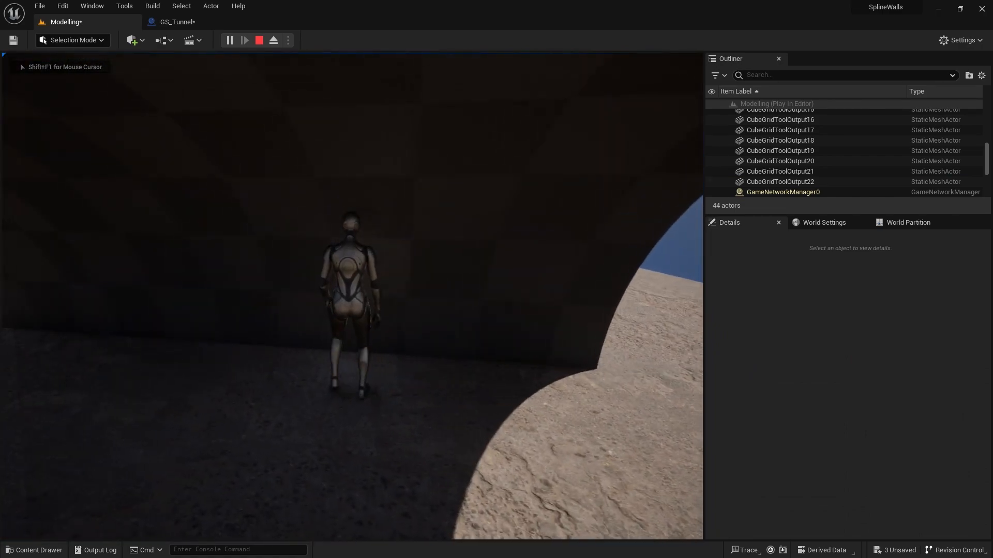
pyautogui.press('d')
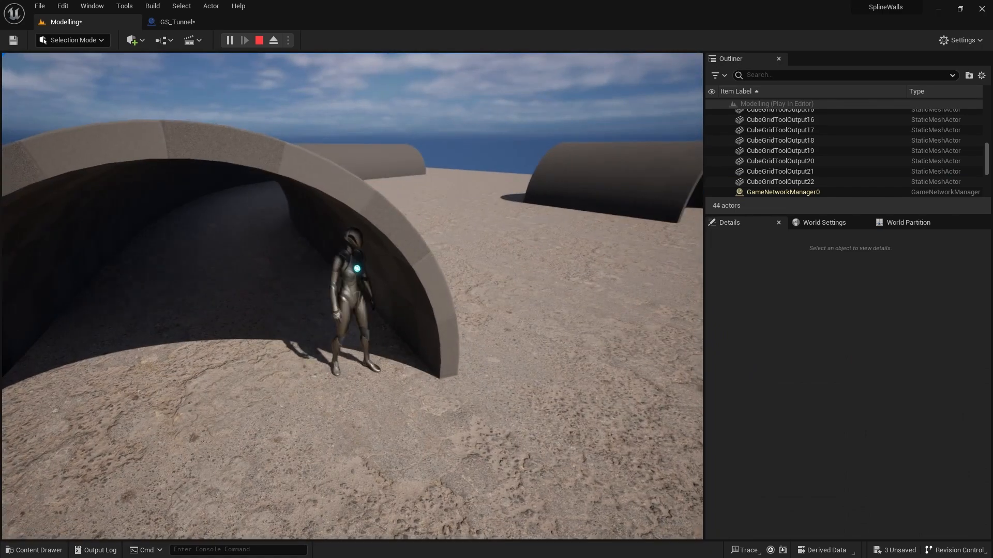
pyautogui.press('a')
pyautogui.press('w')
pyautogui.press('s')
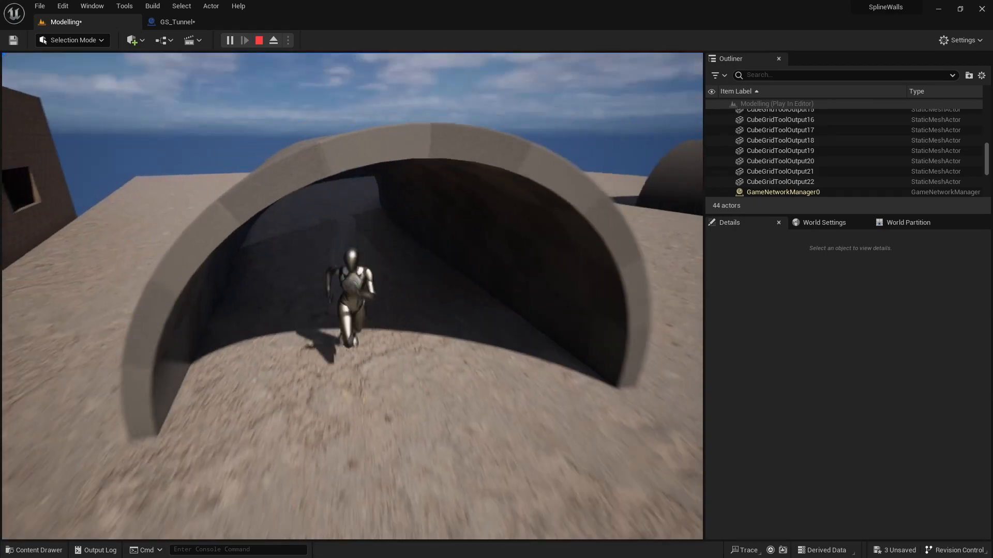
pyautogui.press('d')
pyautogui.press('w')
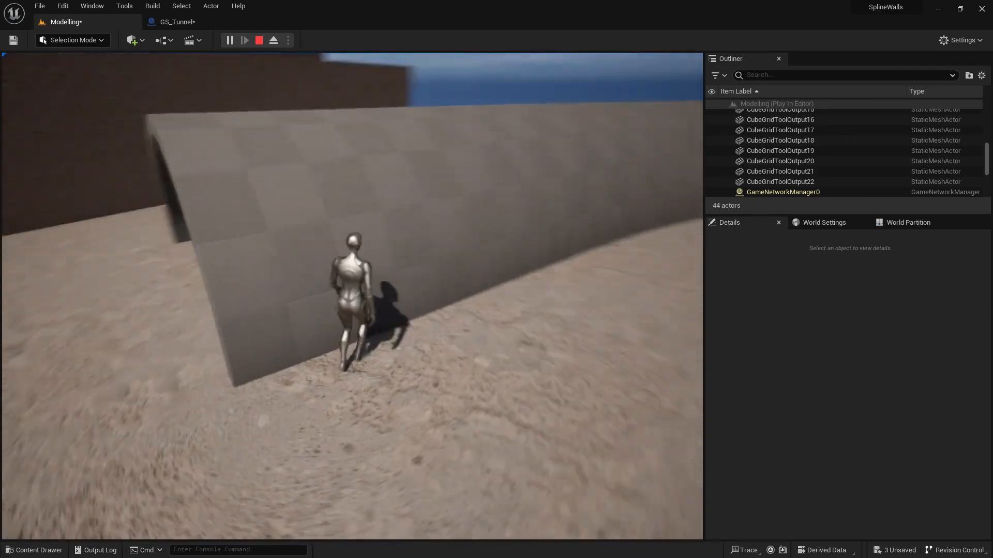
pyautogui.press('s')
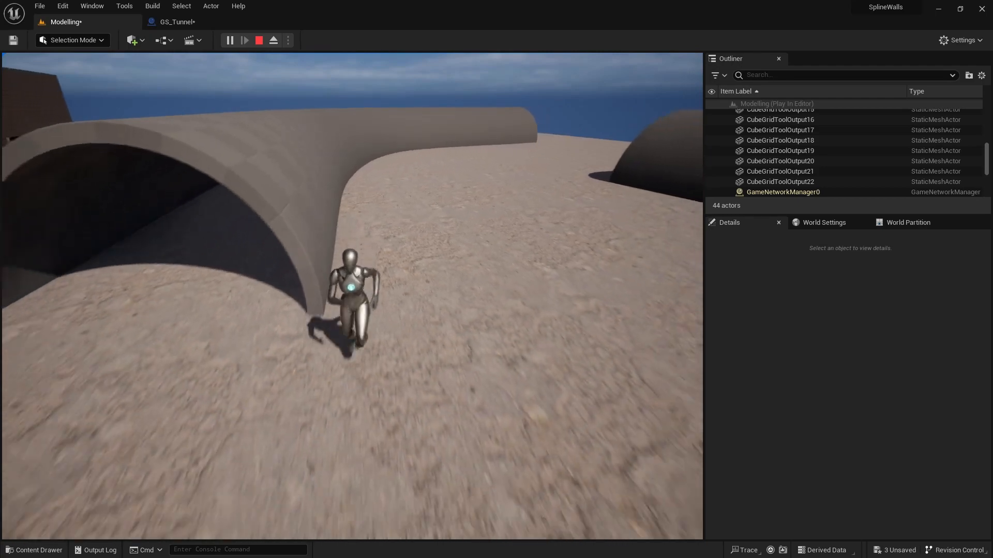
pyautogui.press('a')
pyautogui.press('w')
pyautogui.press('d')
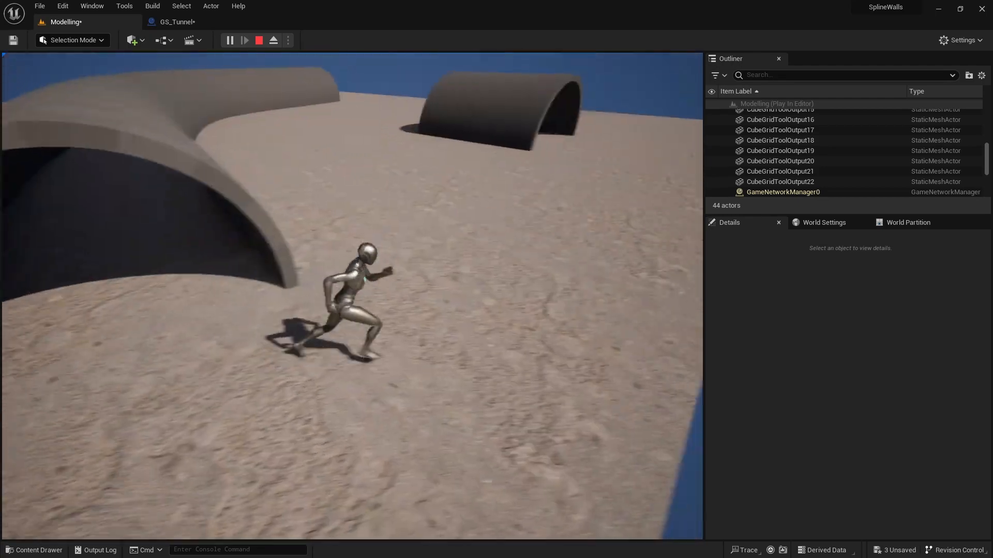
pyautogui.press('w')
pyautogui.press('d')
pyautogui.press('w')
pyautogui.press('d')
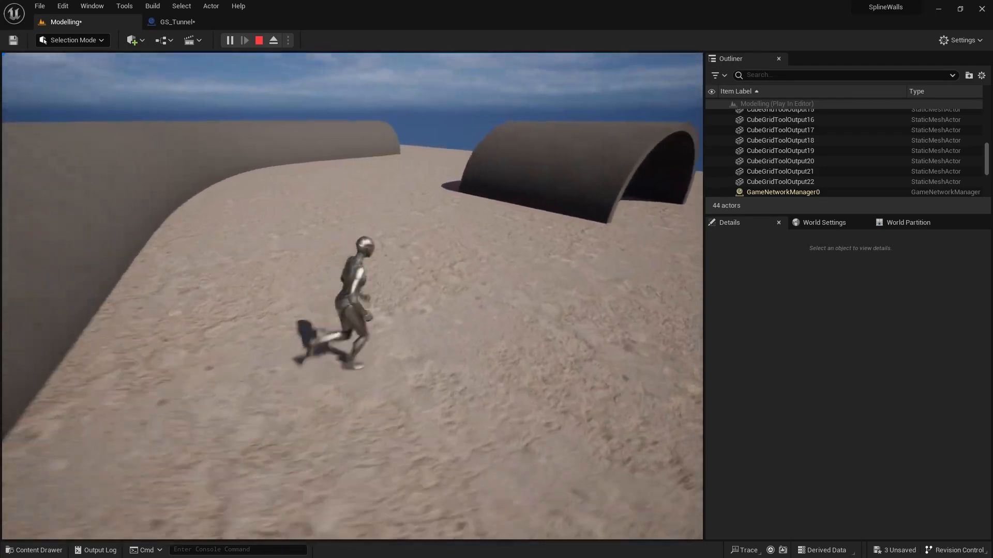
pyautogui.press('w')
pyautogui.press('d')
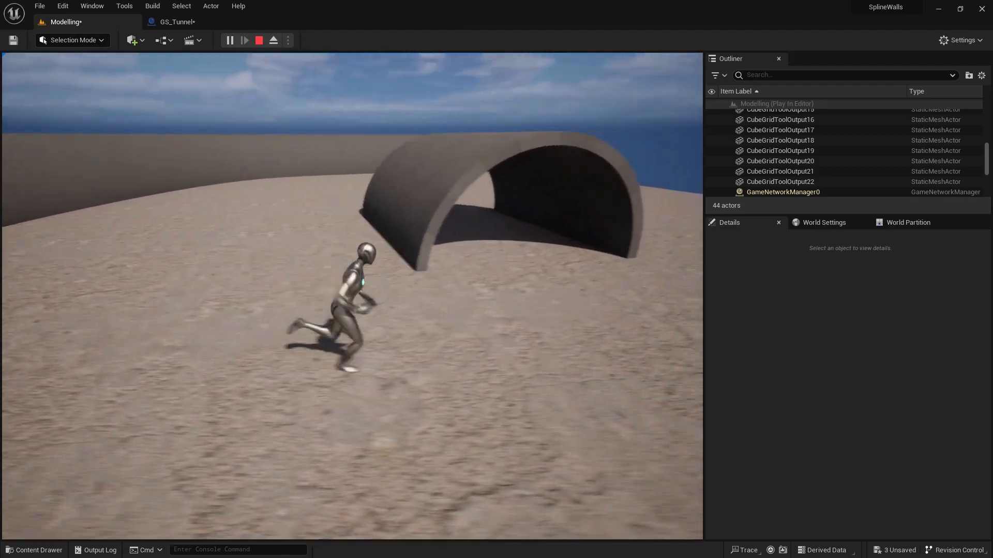
pyautogui.press('s')
pyautogui.press('w')
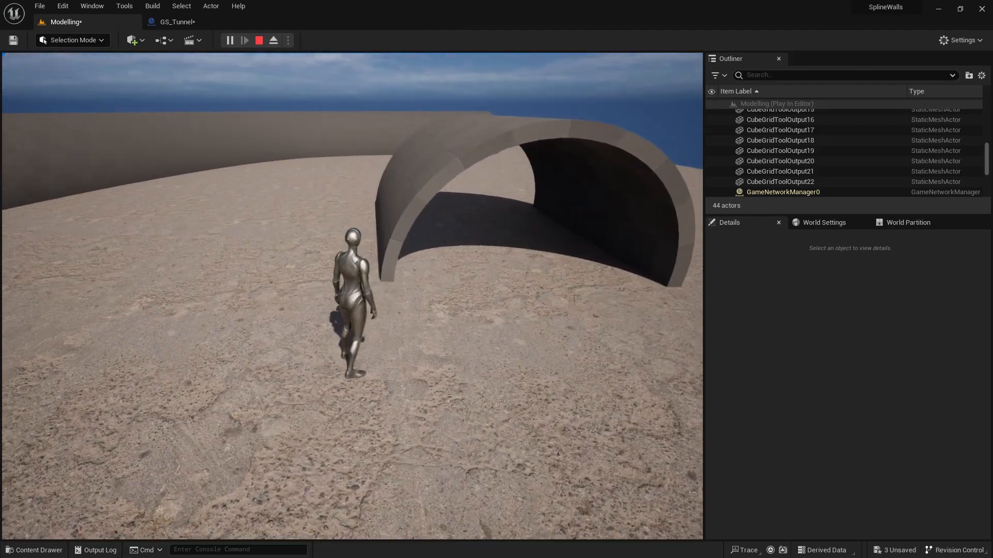
pyautogui.press('s')
pyautogui.press('w')
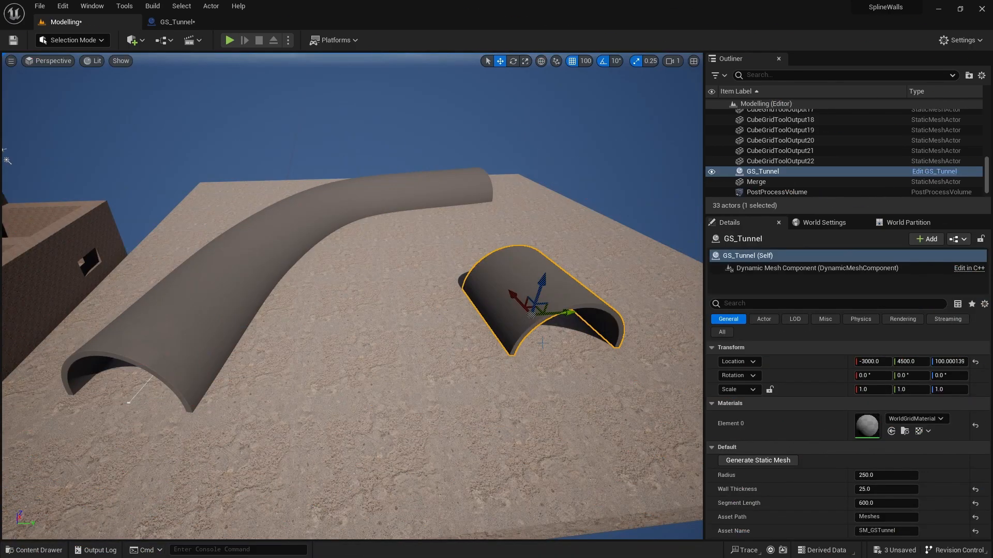
# Assign the MI_Damaged_Brick_Wall material instance to Element 0 of the GS_Tunnel actor and run Generate Static Mesh.
pyautogui.moveTo(562, 352); pyautogui.dragTo(515, 346, button='right')
pyautogui.press('d')
pyautogui.press('a')
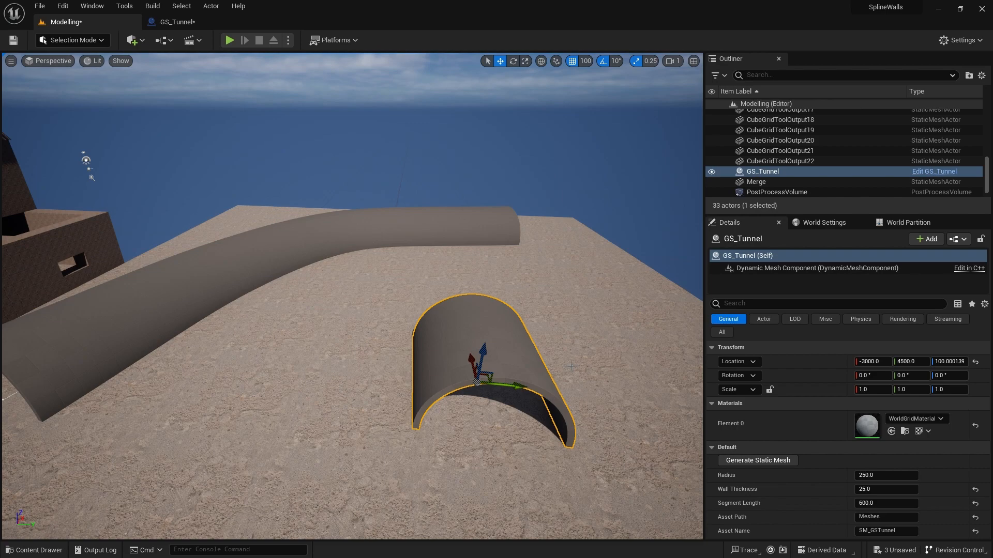
pyautogui.moveTo(590, 386); pyautogui.dragTo(641, 394, button='right')
pyautogui.click(940, 419)
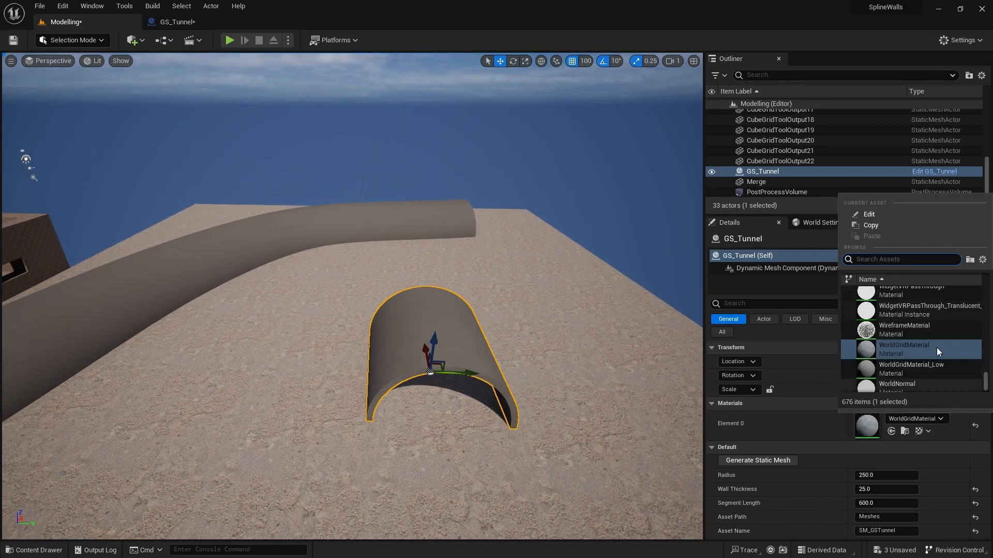
pyautogui.write('brick')
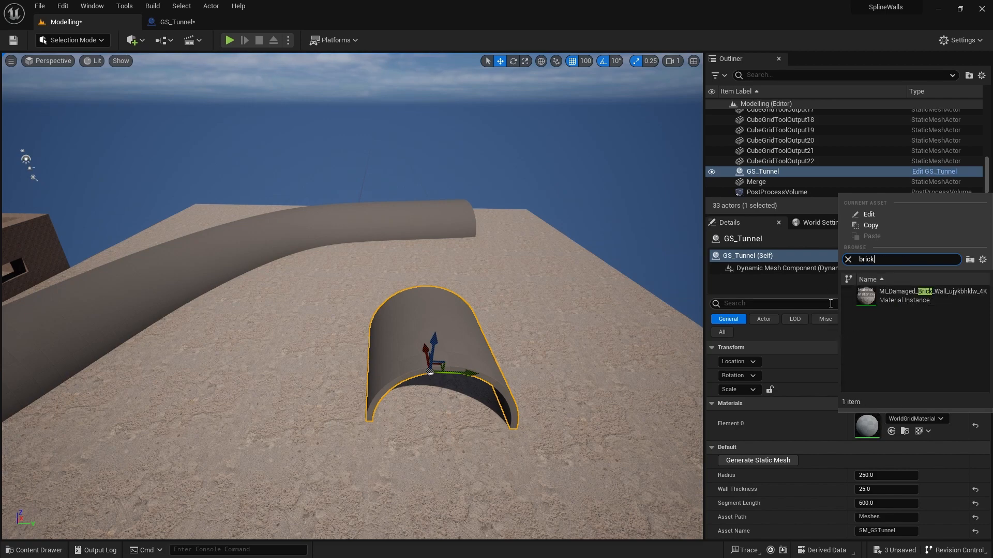
pyautogui.click(923, 296)
pyautogui.moveTo(414, 295); pyautogui.dragTo(319, 306, button='right')
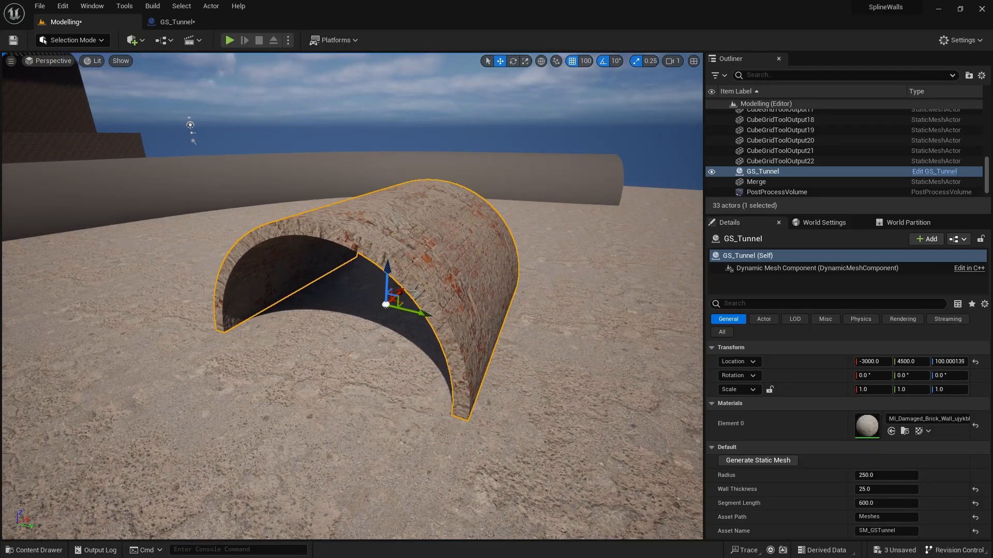
pyautogui.moveTo(547, 354); pyautogui.dragTo(517, 373, button='right')
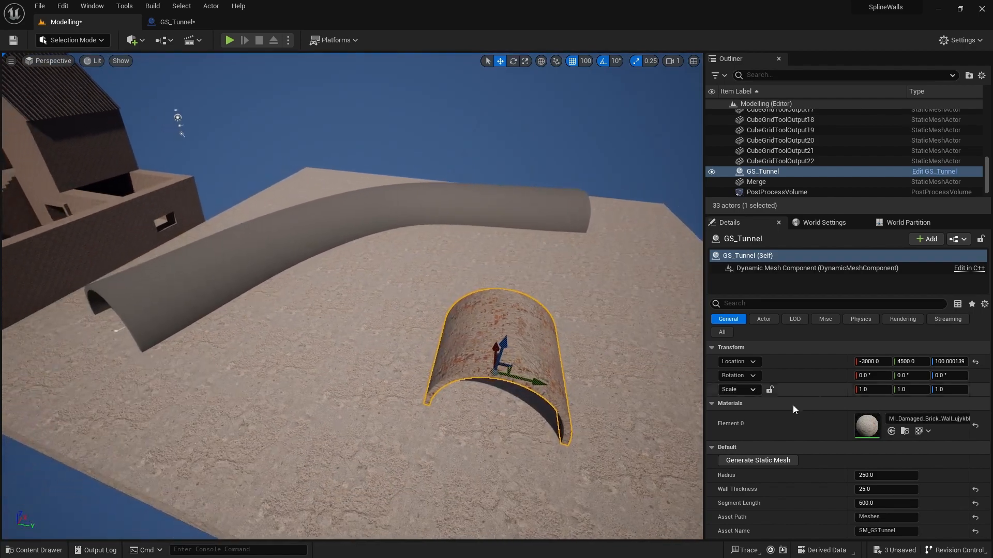
pyautogui.click(771, 461)
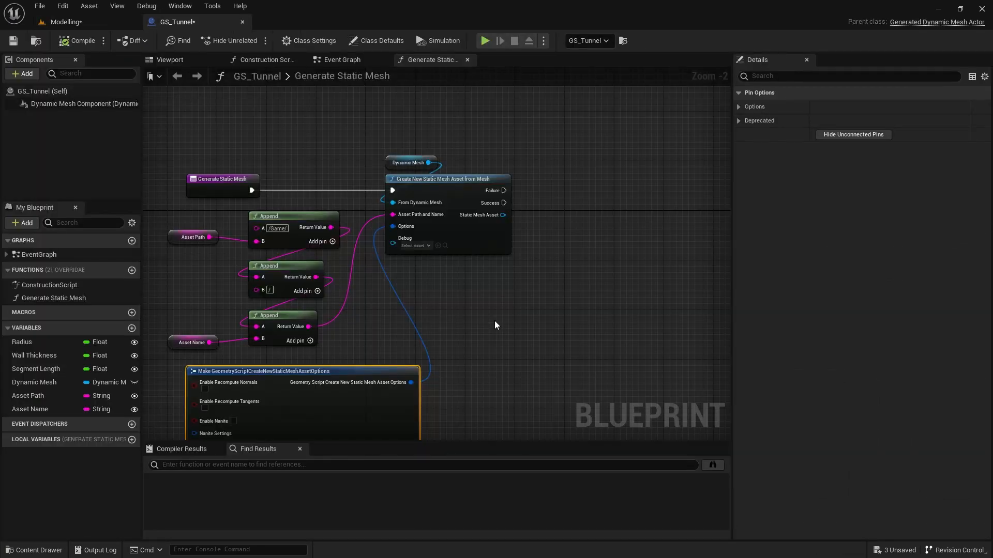
# Add a Dynamic Mesh Component reference to the Generate Static Mesh graph and feed it into a Get Material node placed directly beneath it.
pyautogui.moveTo(495, 325); pyautogui.dragTo(483, 271, button='right')
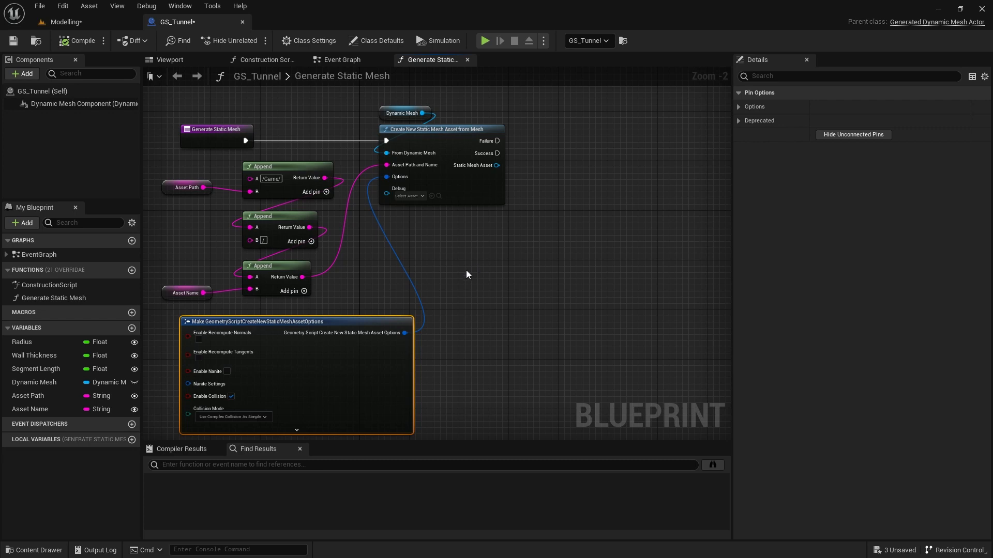
pyautogui.moveTo(469, 293); pyautogui.dragTo(437, 361, button='right')
pyautogui.moveTo(62, 106)
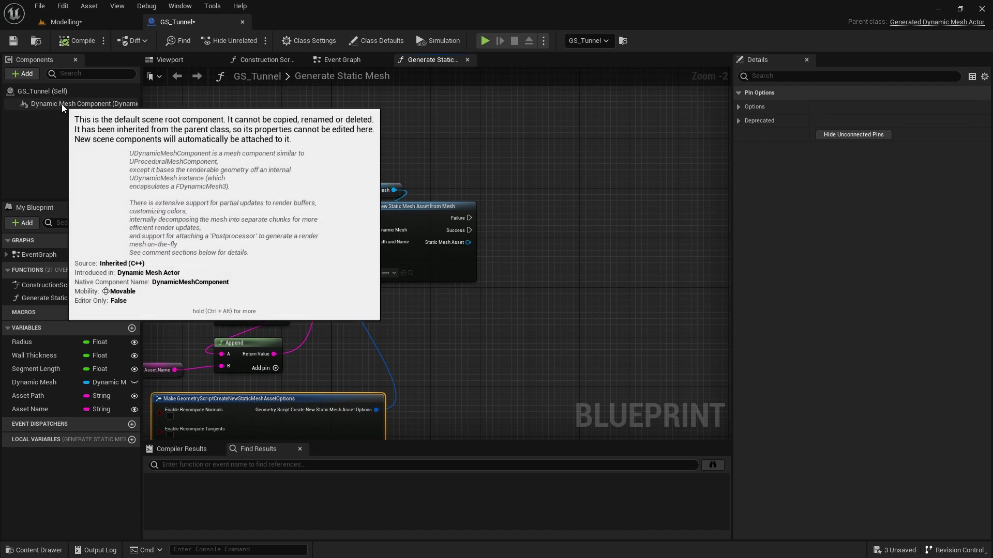
pyautogui.moveTo(61, 104); pyautogui.dragTo(502, 130)
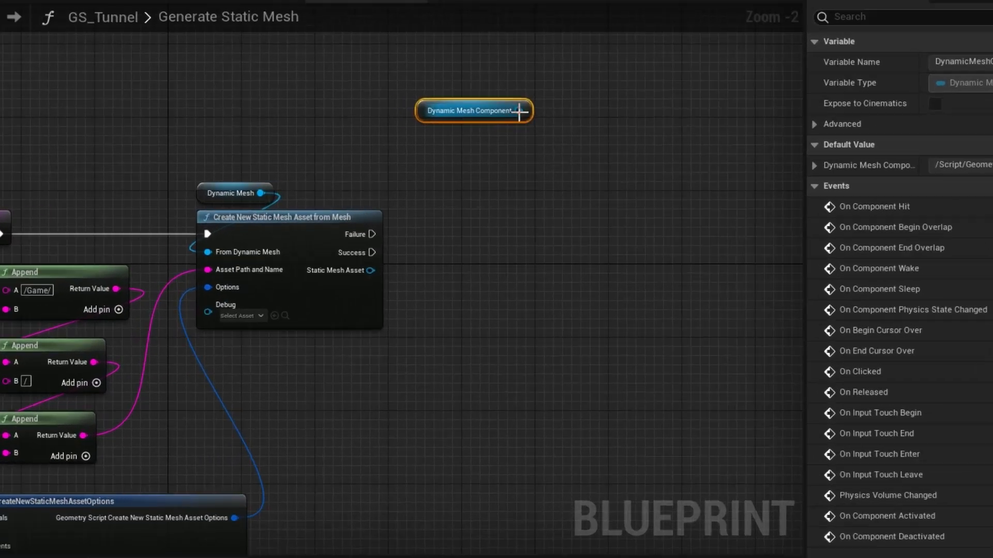
pyautogui.moveTo(568, 135); pyautogui.dragTo(585, 163)
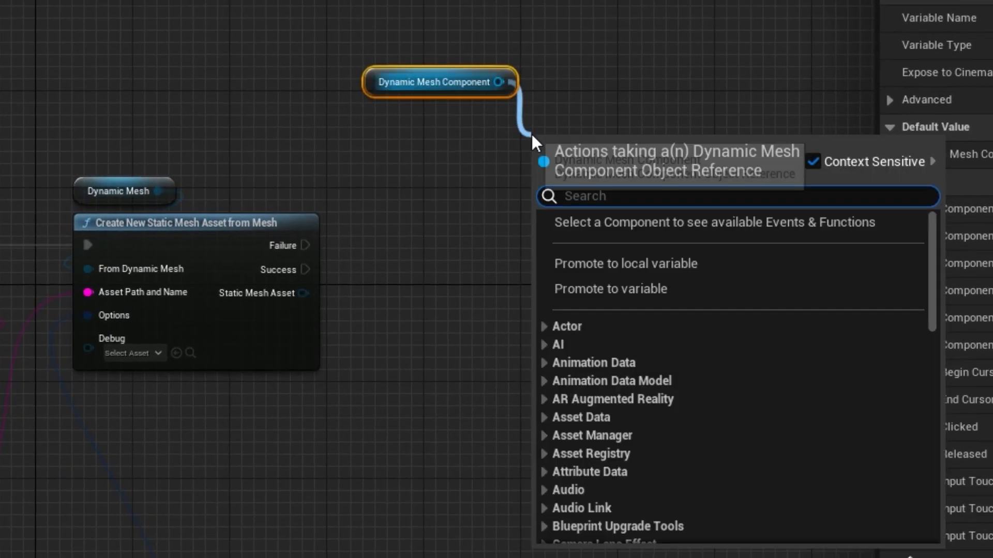
pyautogui.write('get mater')
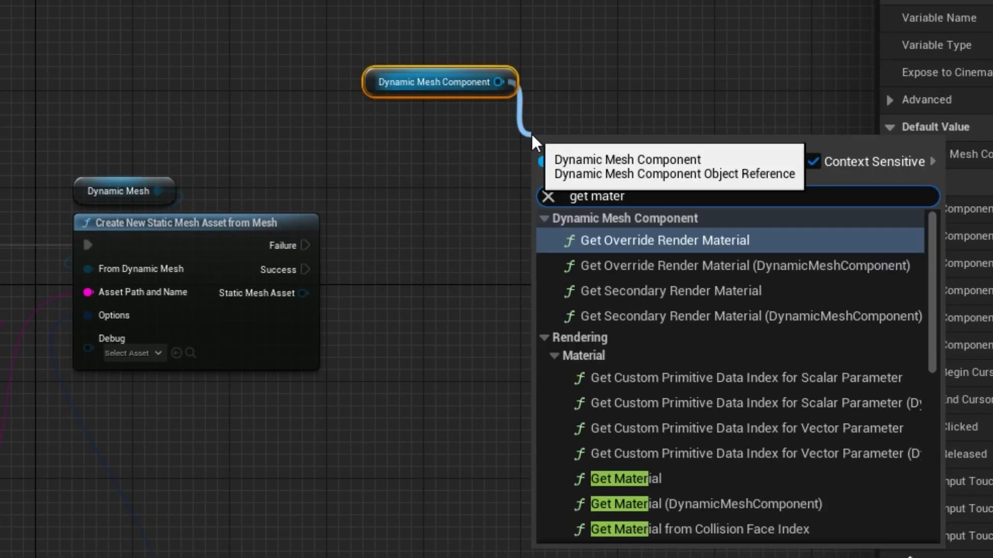
pyautogui.click(648, 477)
pyautogui.moveTo(625, 137); pyautogui.dragTo(472, 123)
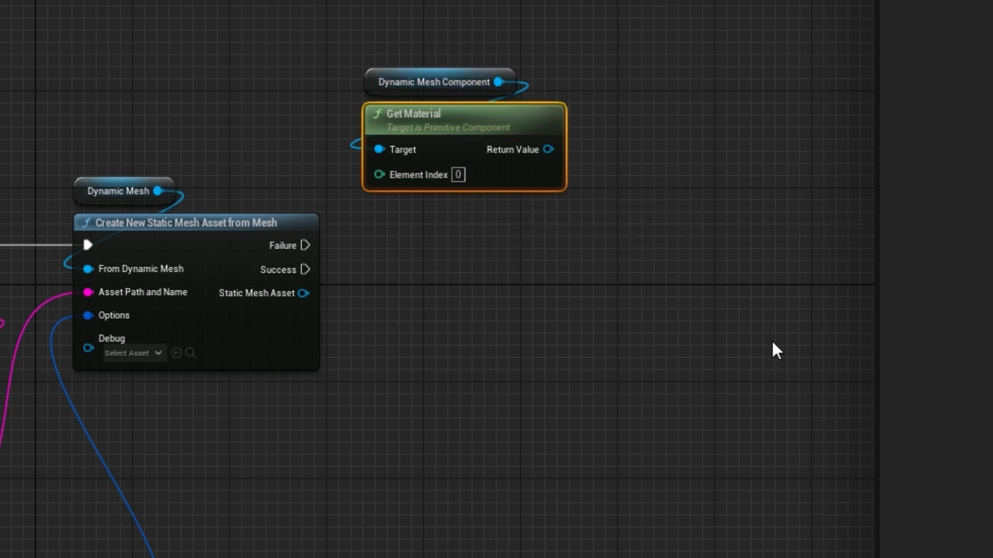
# Add a Set Material node for the Static Mesh Asset output, executed on Success, with Get Material's Return Value as its New Material.
pyautogui.moveTo(551, 339); pyautogui.dragTo(452, 341, button='right')
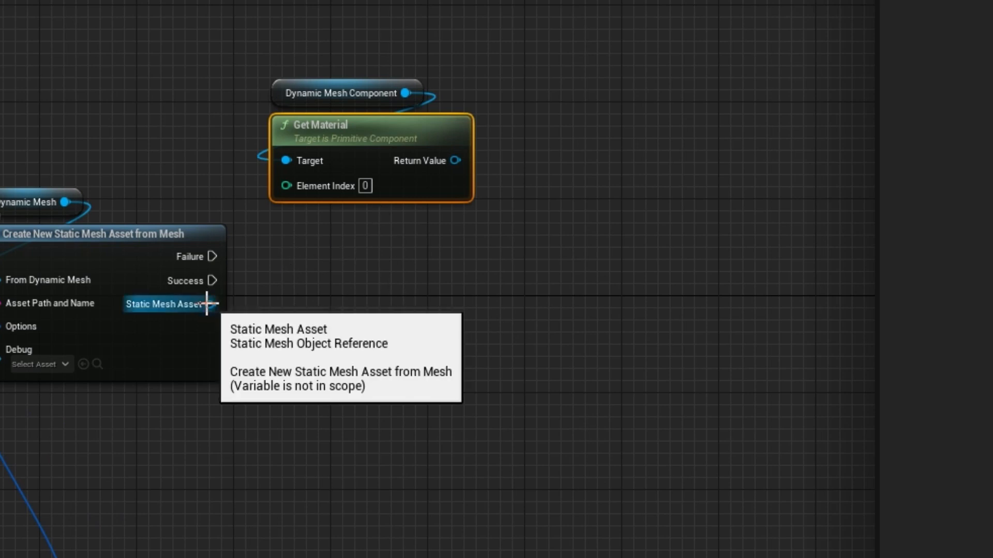
pyautogui.moveTo(207, 303); pyautogui.dragTo(535, 303)
pyautogui.write('s')
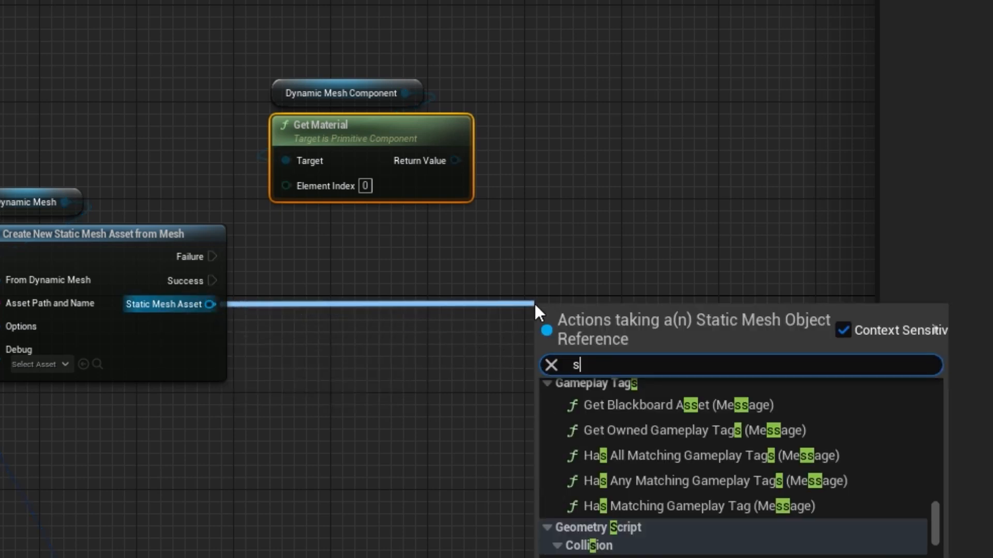
pyautogui.write('et ma')
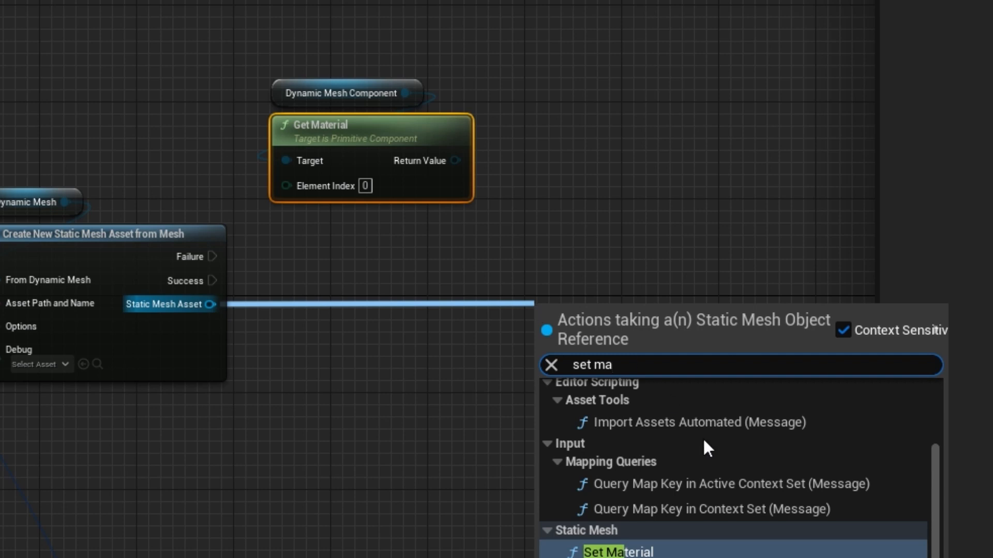
pyautogui.press('Return')
pyautogui.moveTo(628, 315); pyautogui.dragTo(627, 244)
pyautogui.moveTo(213, 281); pyautogui.dragTo(541, 270)
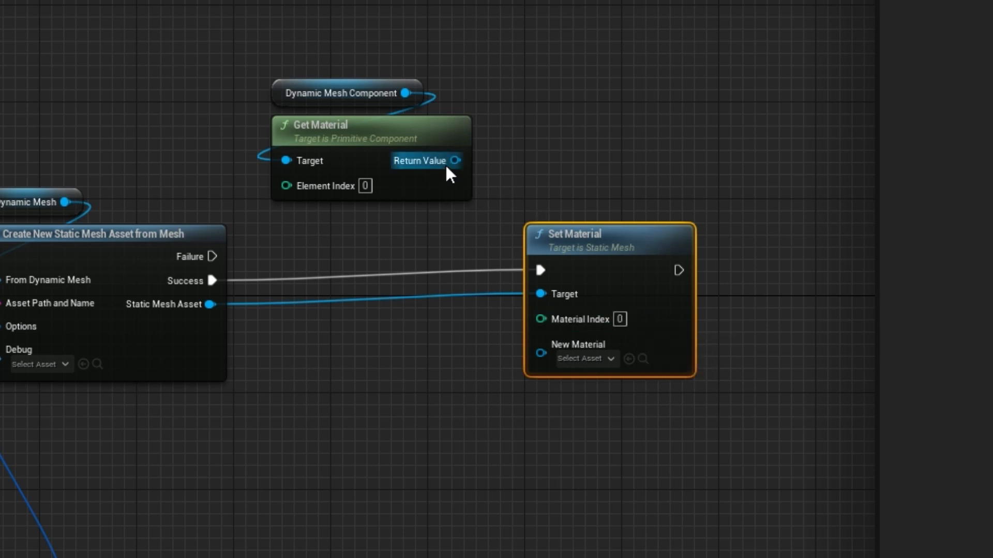
pyautogui.moveTo(455, 160); pyautogui.dragTo(541, 352)
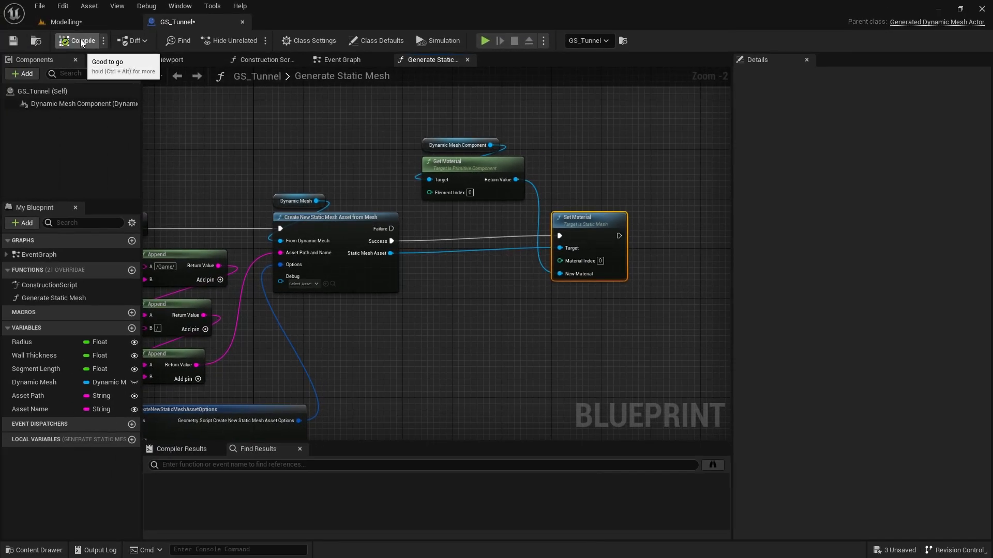
# Compile GS_Tunnel and regenerate the static mesh from the brick-covered GS_Tunnel actor in the Modelling level.
pyautogui.click(86, 20)
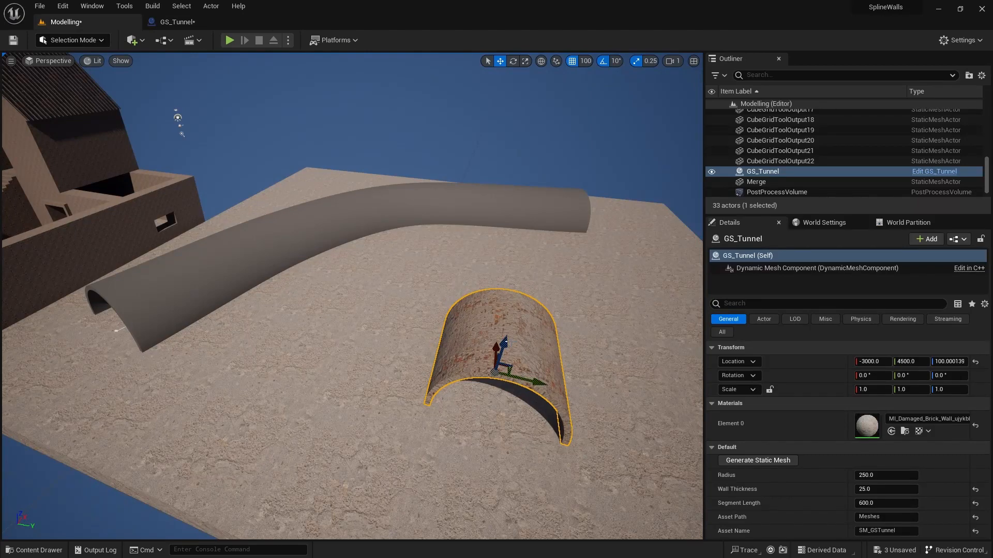
pyautogui.click(759, 461)
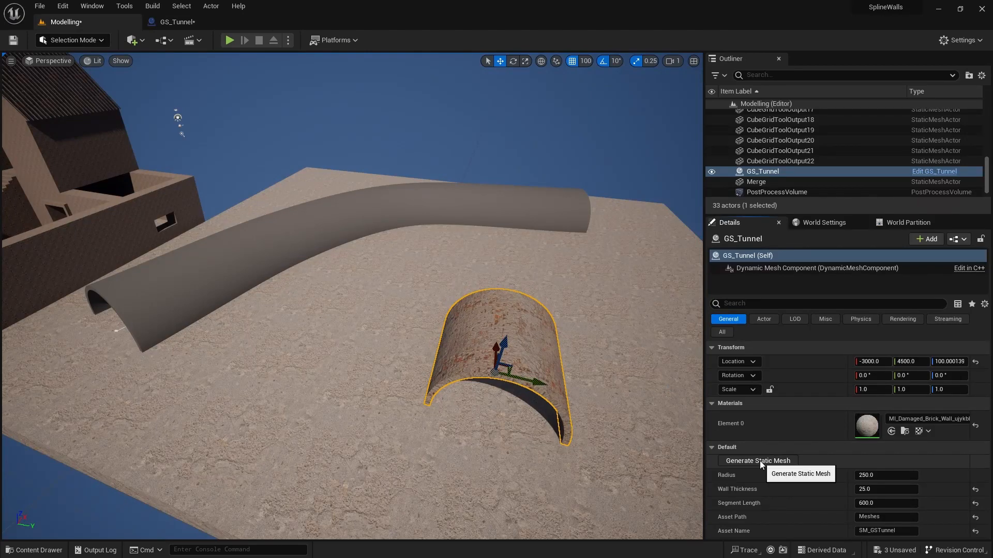
pyautogui.moveTo(331, 343)
pyautogui.mouseDown(button='right')
pyautogui.moveTo(370, 343)
pyautogui.moveTo(238, 343)
pyautogui.moveTo(331, 343)
pyautogui.moveTo(305, 336)
pyautogui.moveTo(332, 362)
pyautogui.moveTo(316, 360)
pyautogui.moveTo(352, 351)
pyautogui.moveTo(331, 344)
pyautogui.mouseUp(button='right')
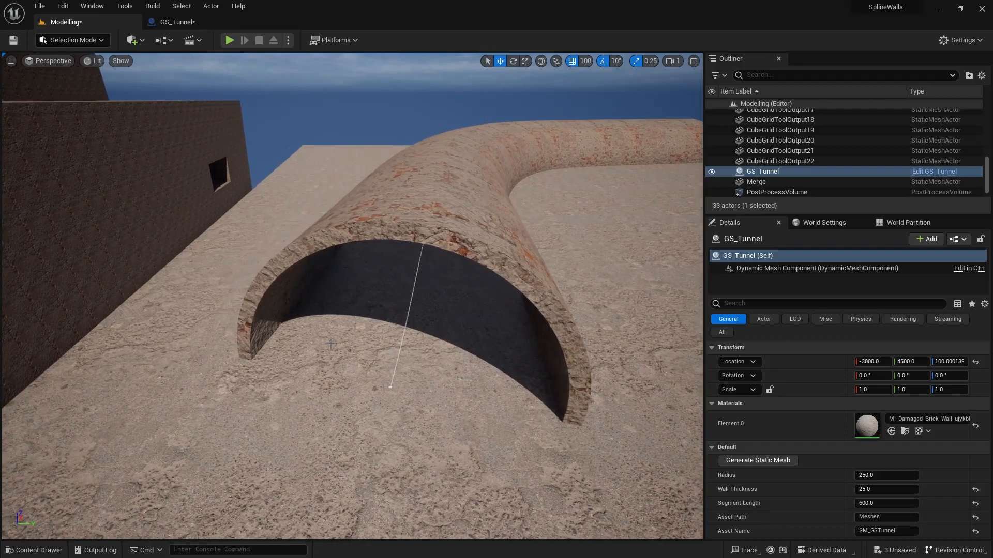
# Play-test the level, running the character into the curved brick tunnel and toward the standalone tunnel to check the material and collision.
pyautogui.hotkey('alt', 'p')
pyautogui.press('w')
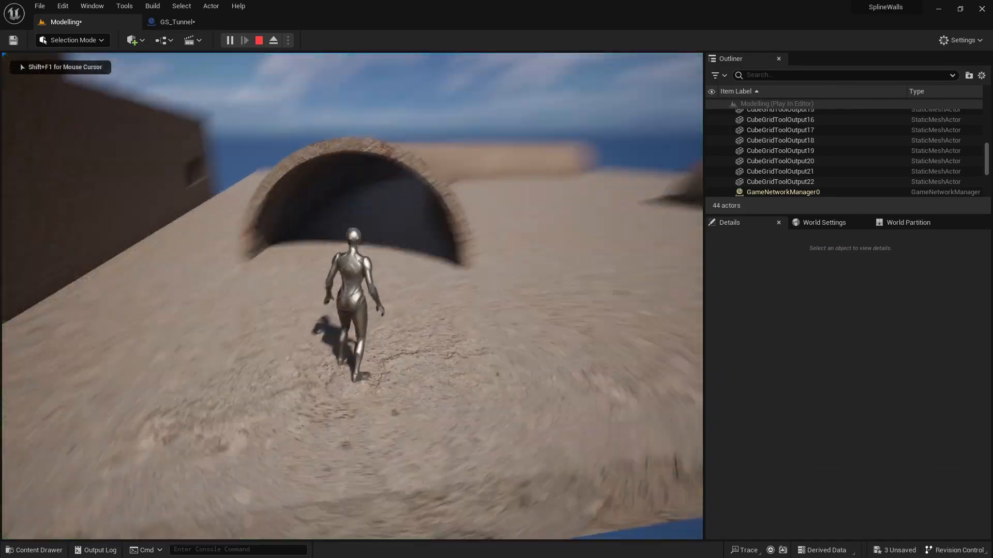
pyautogui.press('d')
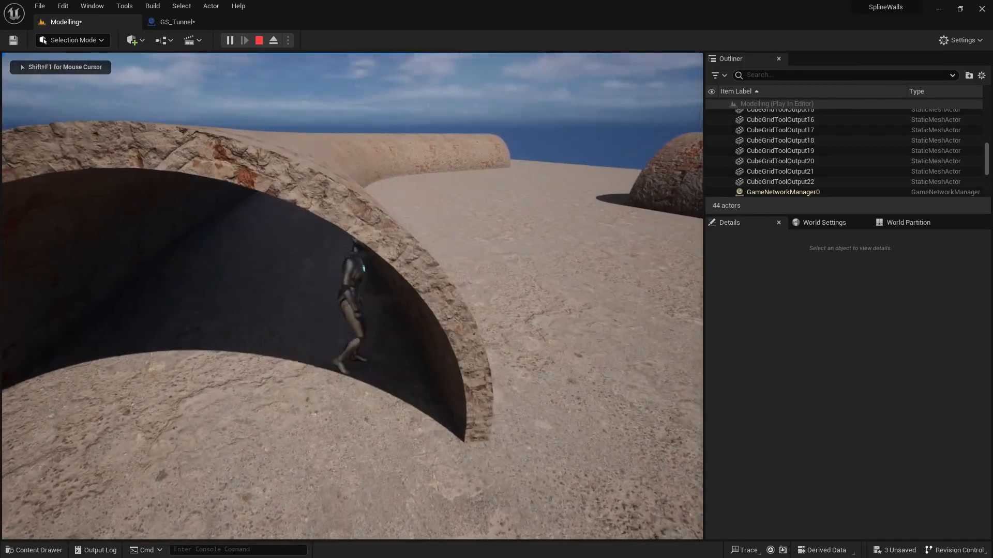
pyautogui.press('s')
pyautogui.press('d')
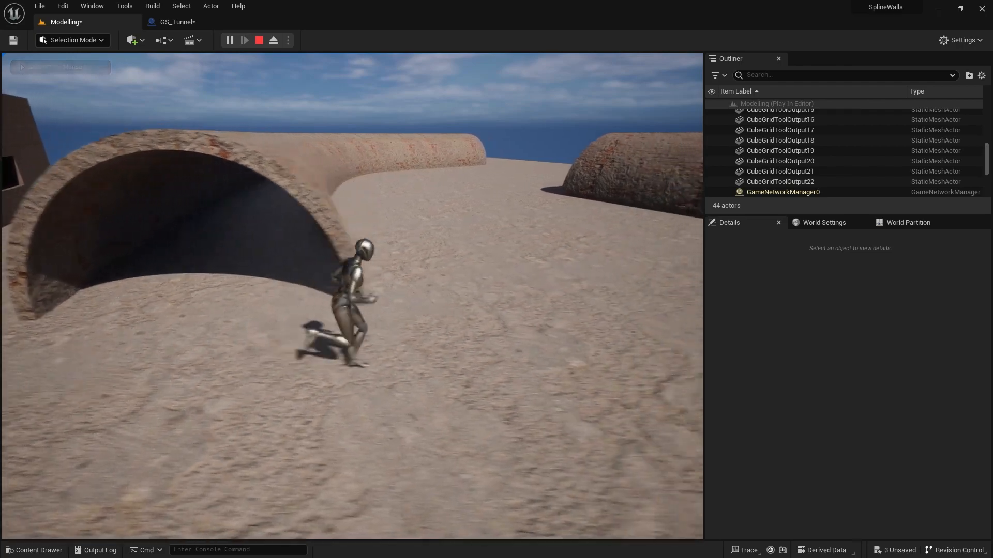
pyautogui.press('w')
pyautogui.press('d')
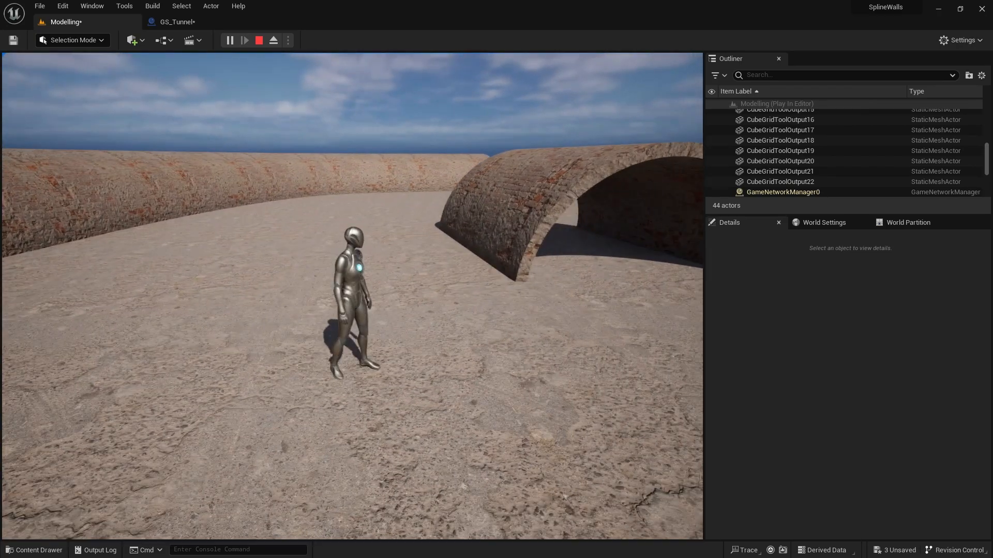
pyautogui.press('Escape')
# Set the GS_Tunnel actor's Radius to 400 and run Generate Static Mesh to update the tunnel mesh.
pyautogui.moveTo(351, 296); pyautogui.dragTo(393, 317, button='right')
pyautogui.press('d')
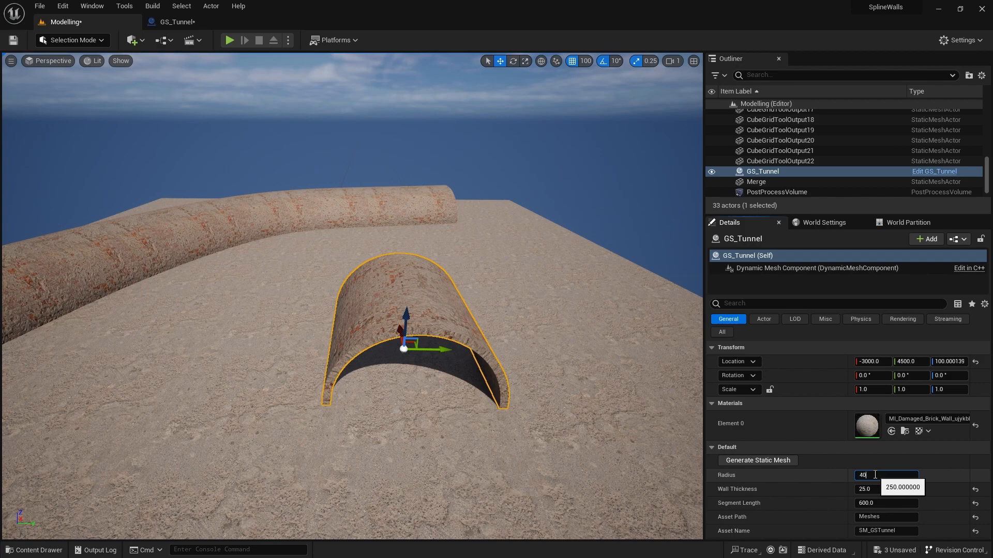
pyautogui.click(767, 460)
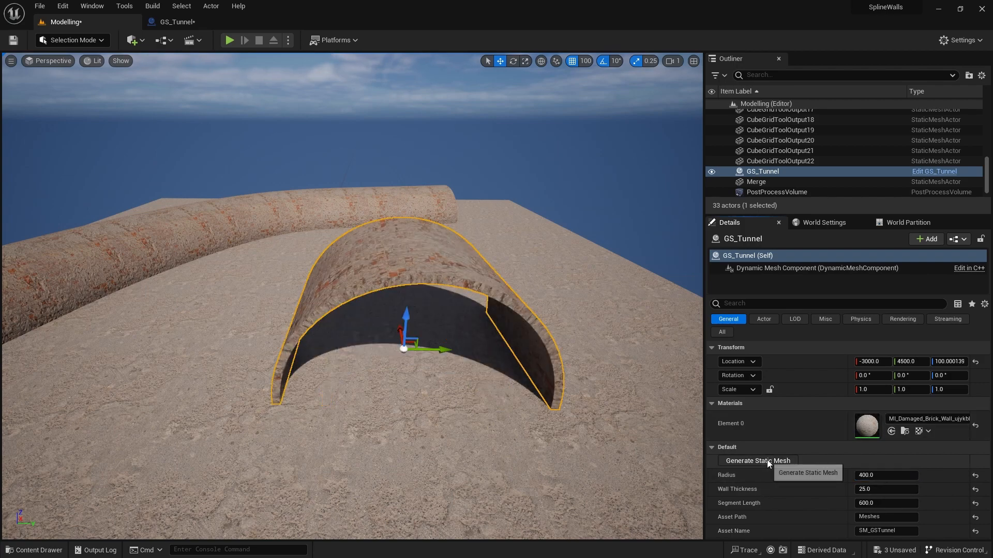
# Play-test the widened curved tunnel by running inside and around it, and inspect both tunnels from above in the editor.
pyautogui.moveTo(351, 294); pyautogui.dragTo(160, 269, button='right')
pyautogui.hotkey('alt', 'p')
pyautogui.click(455, 403)
pyautogui.press('w')
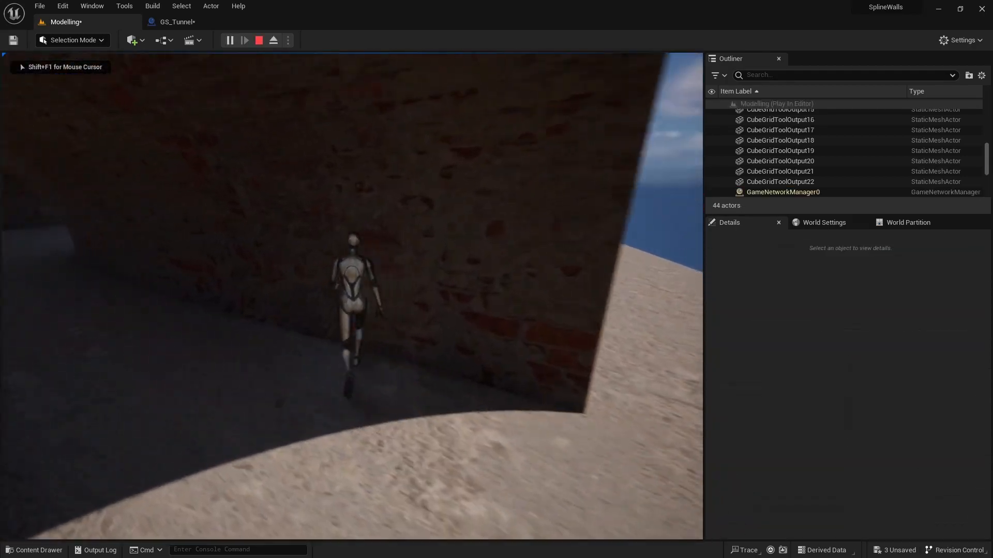
pyautogui.press('s')
pyautogui.press('d')
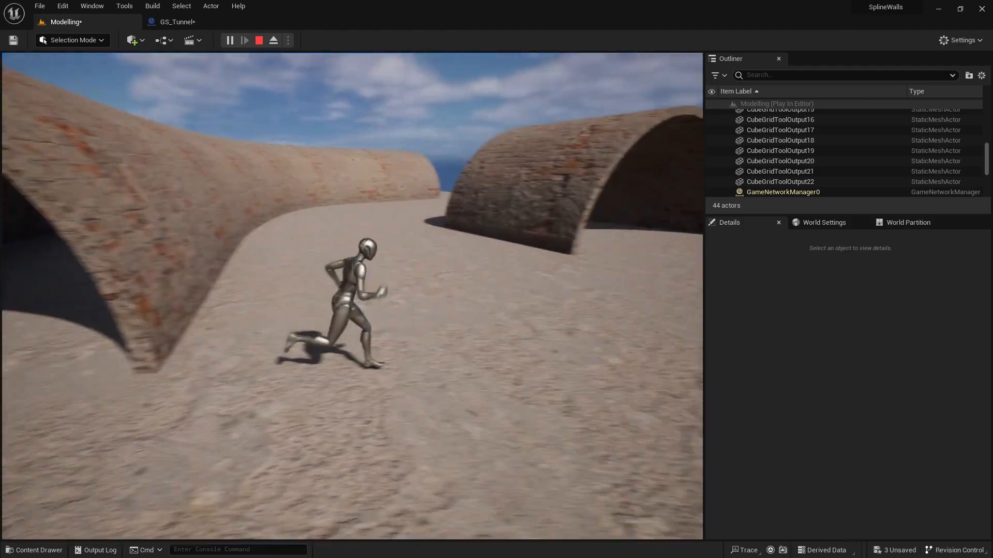
pyautogui.press('w')
pyautogui.press('Escape')
pyautogui.moveTo(352, 296); pyautogui.dragTo(340, 358, button='right')
pyautogui.press('e')
pyautogui.press('s')
pyautogui.press('d')
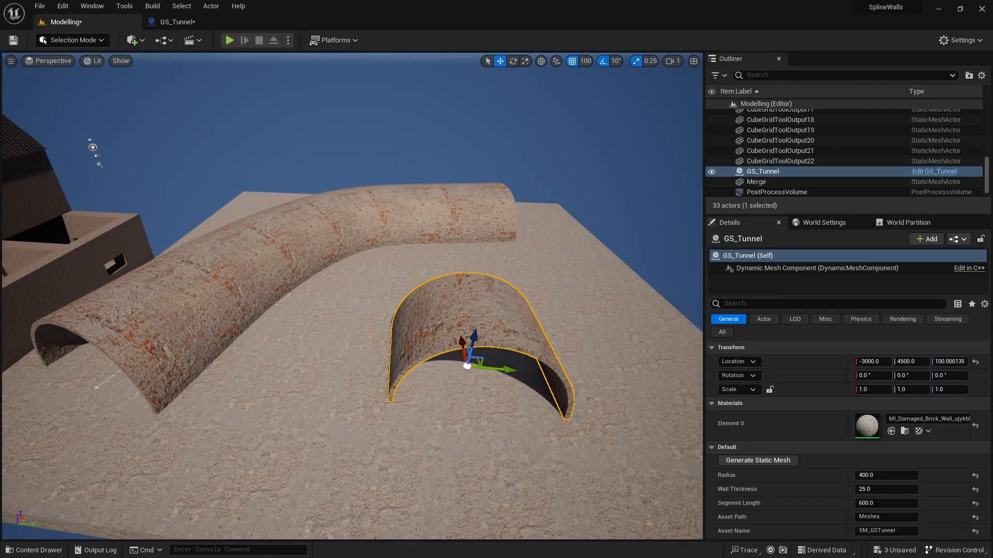